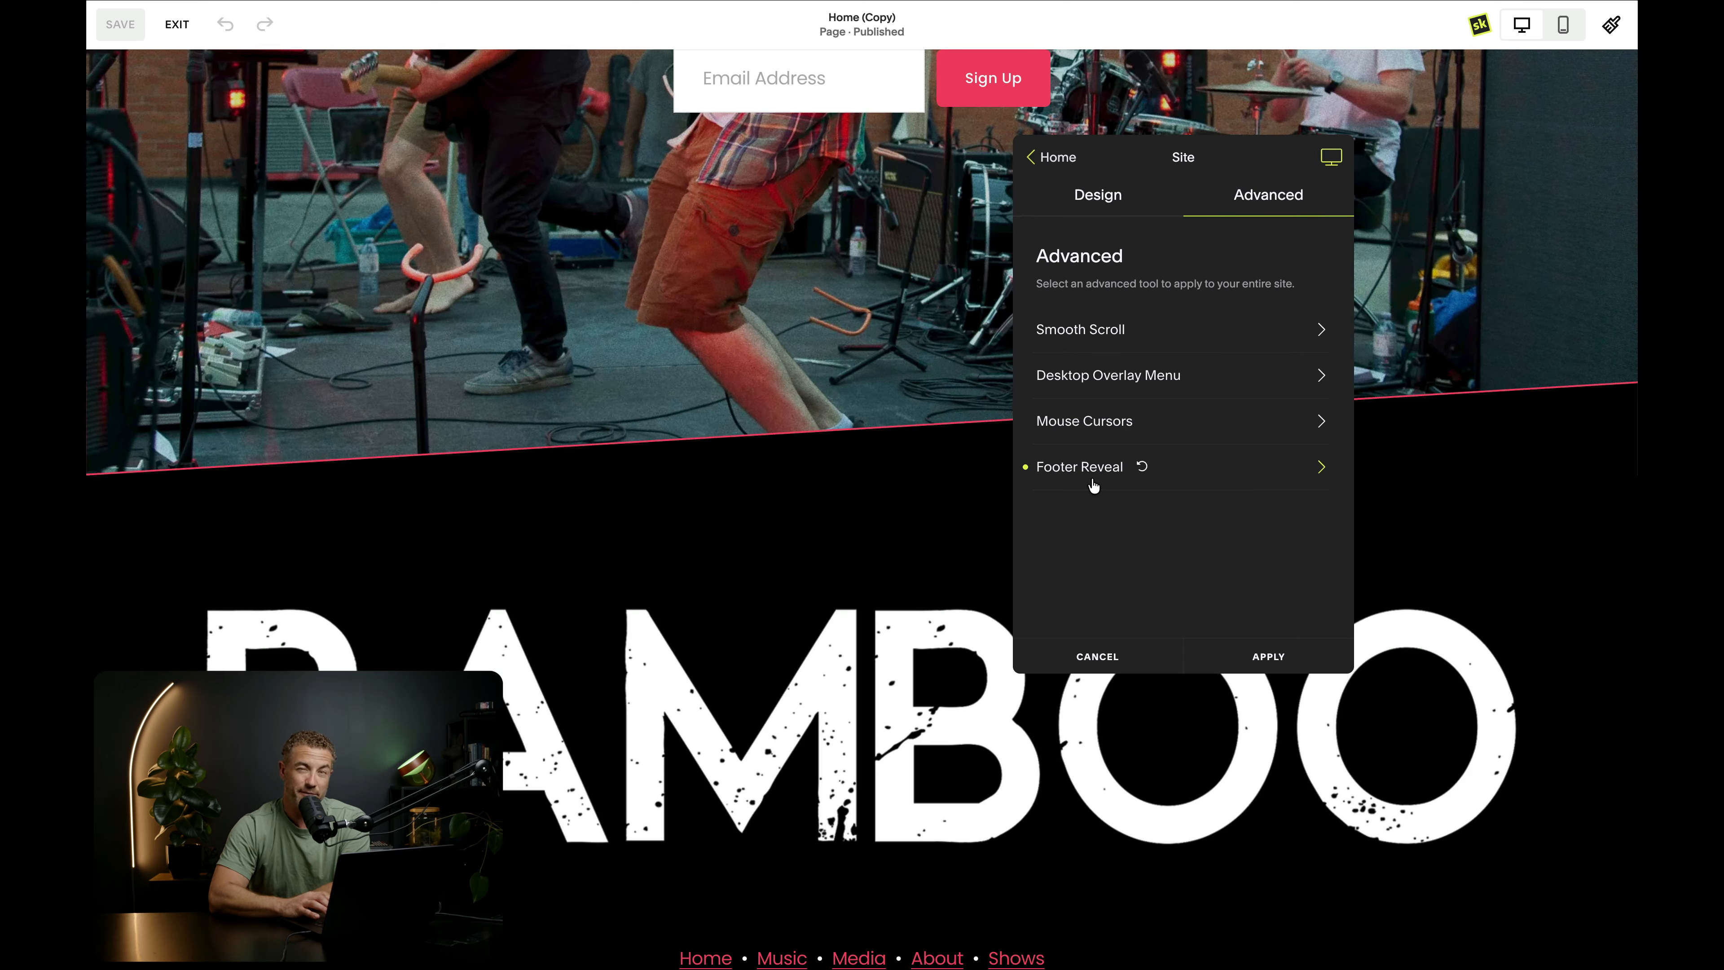
- Enable Footer Reveal in the advanced SquareKicker settings for the current page
{"action": "left_click", "coordinate": [1050, 155]}
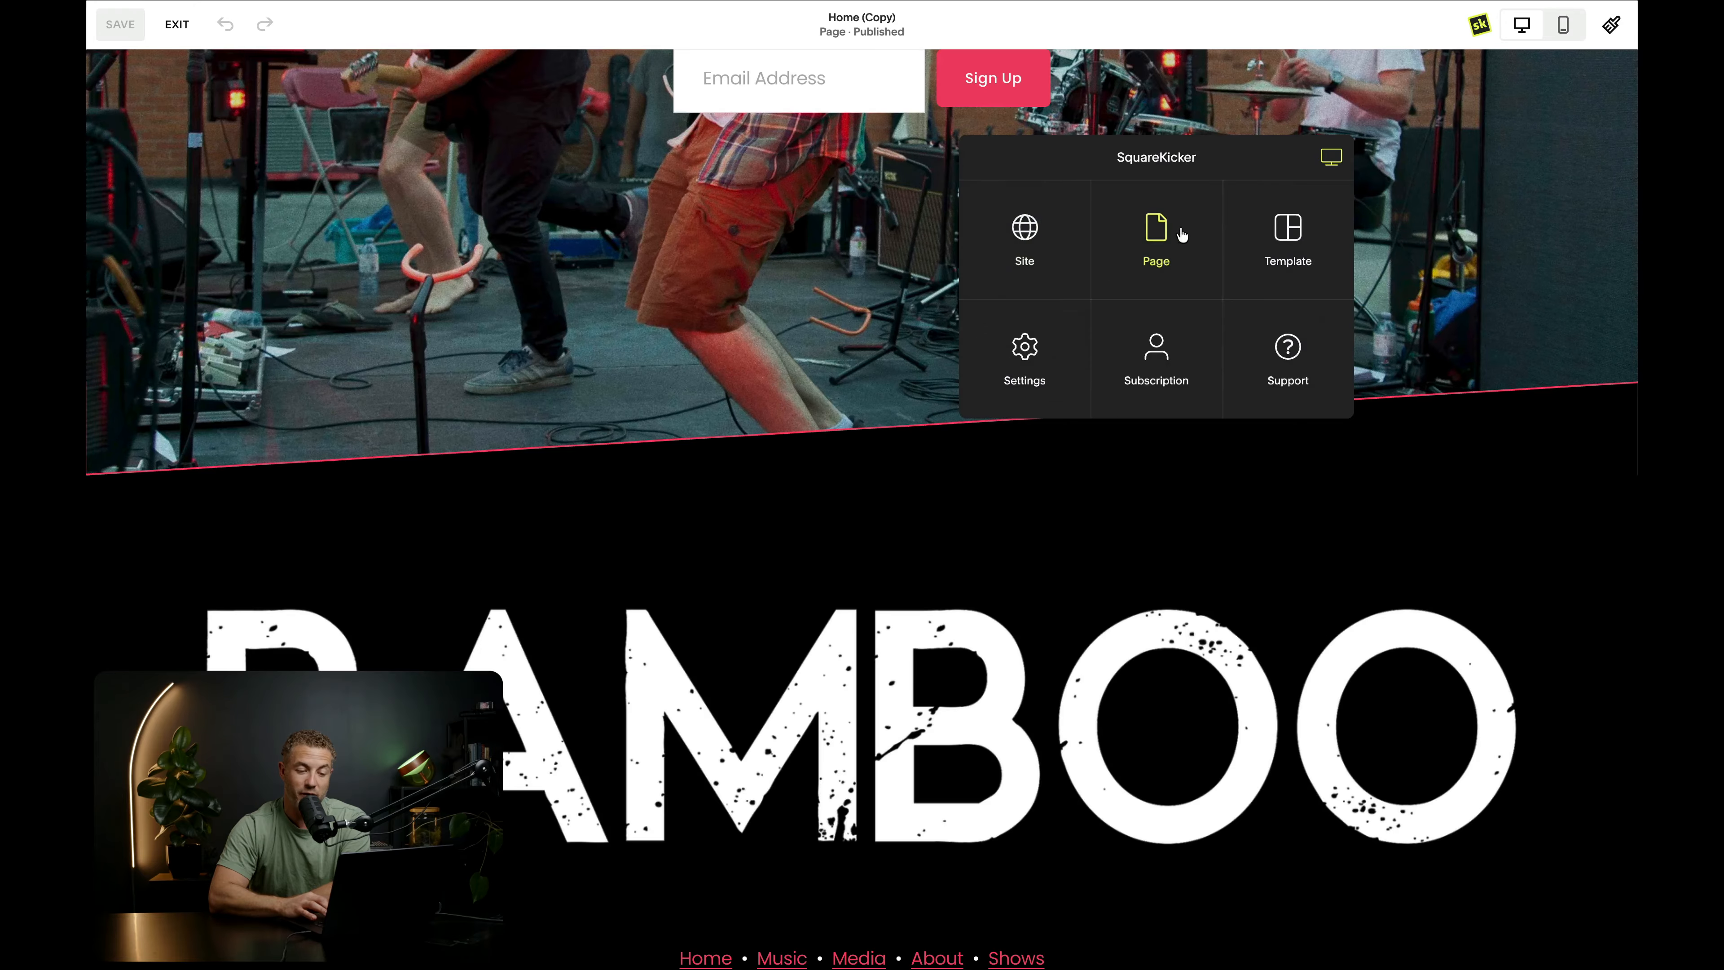
{"action": "left_click", "coordinate": [1175, 256]}
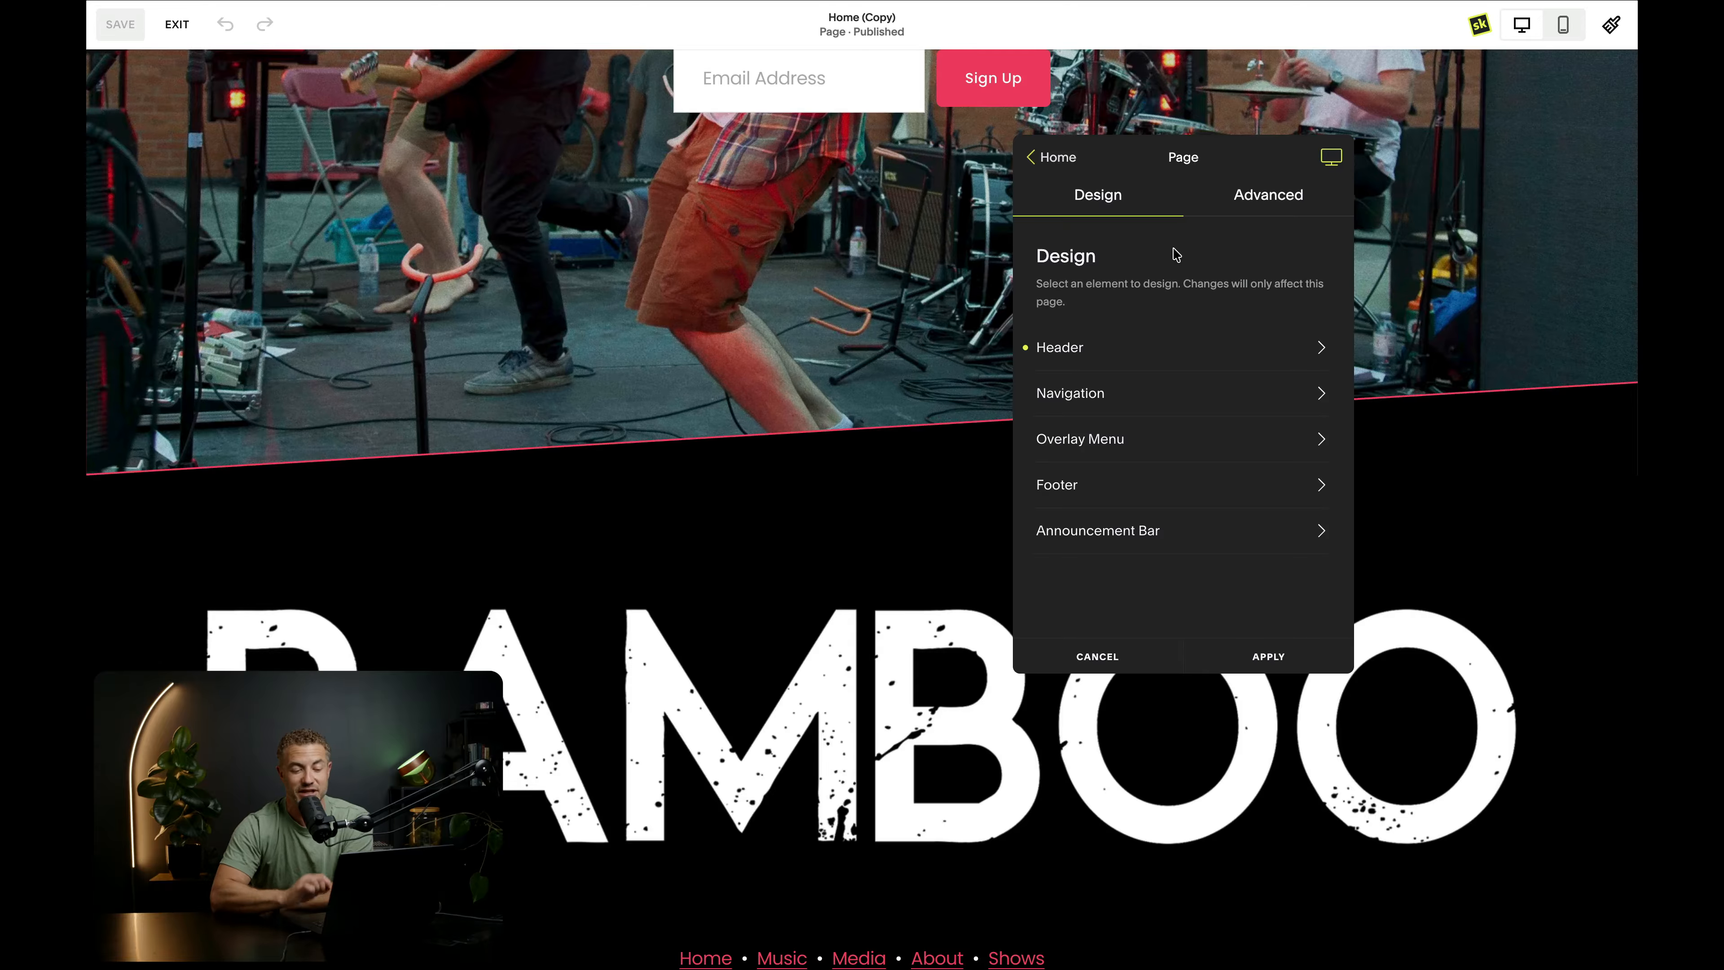
{"action": "left_click", "coordinate": [1260, 210]}
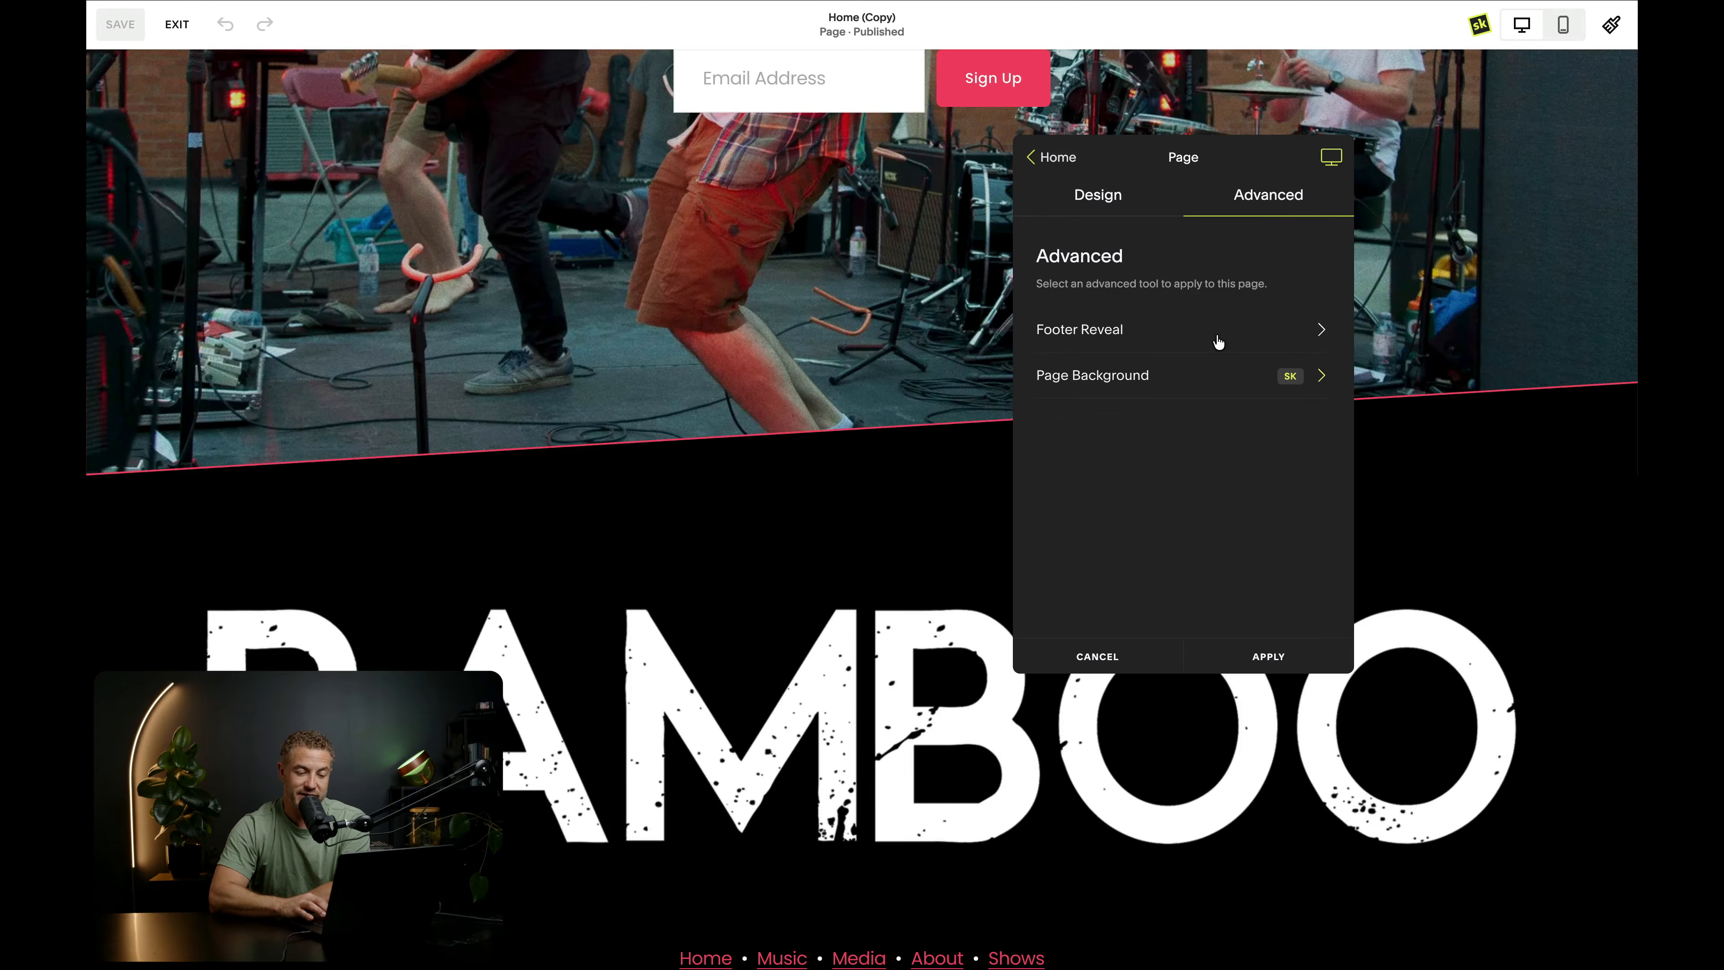
{"action": "left_click", "coordinate": [1218, 342]}
{"action": "left_click", "coordinate": [1308, 367]}
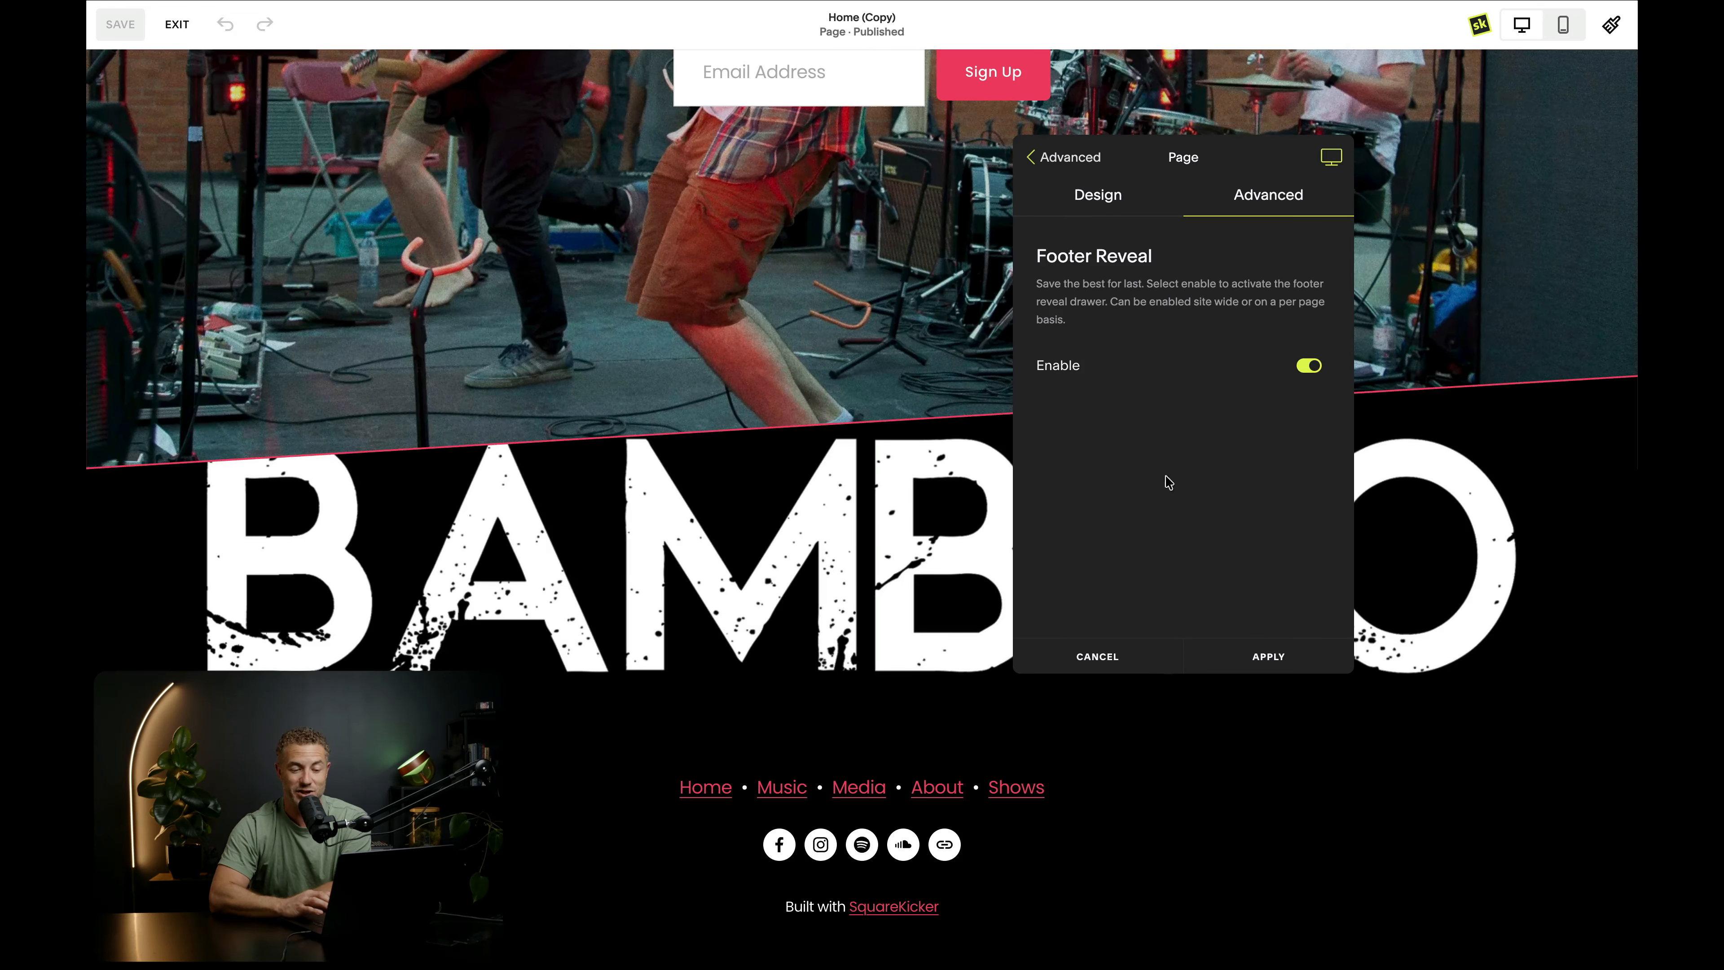
- Leave the SquareKicker page settings, return to the hero section and apply the unsaved changes
{"action": "left_click", "coordinate": [1084, 164]}
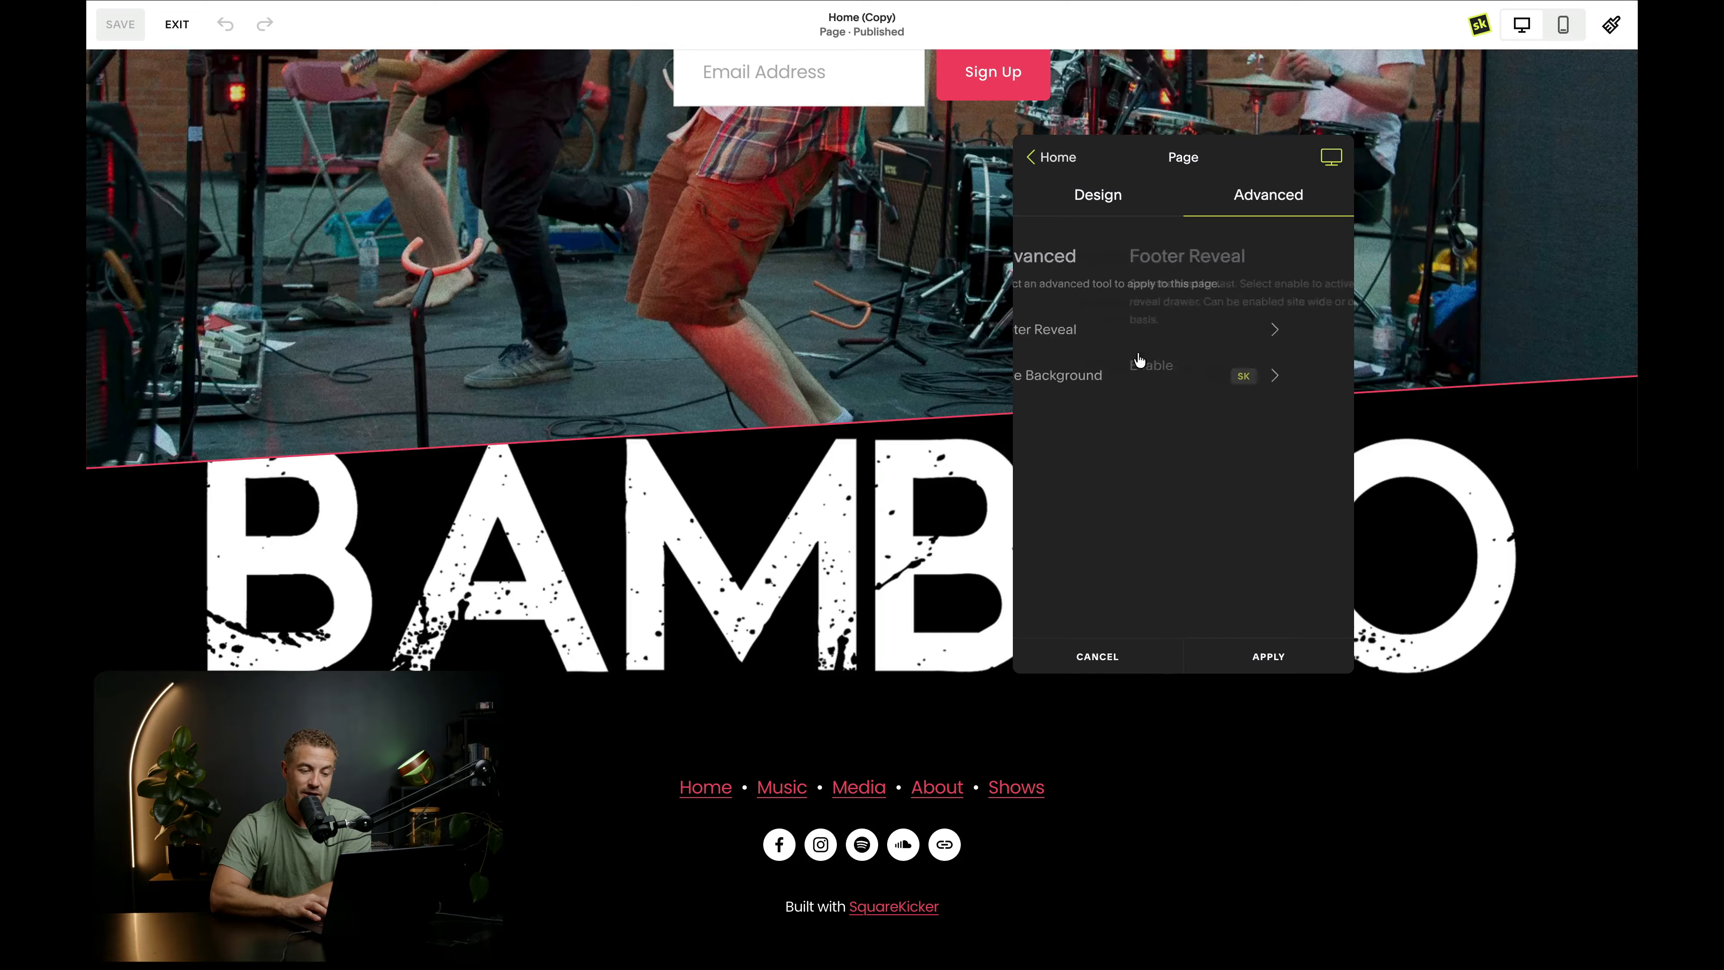
{"action": "left_click", "coordinate": [1057, 158]}
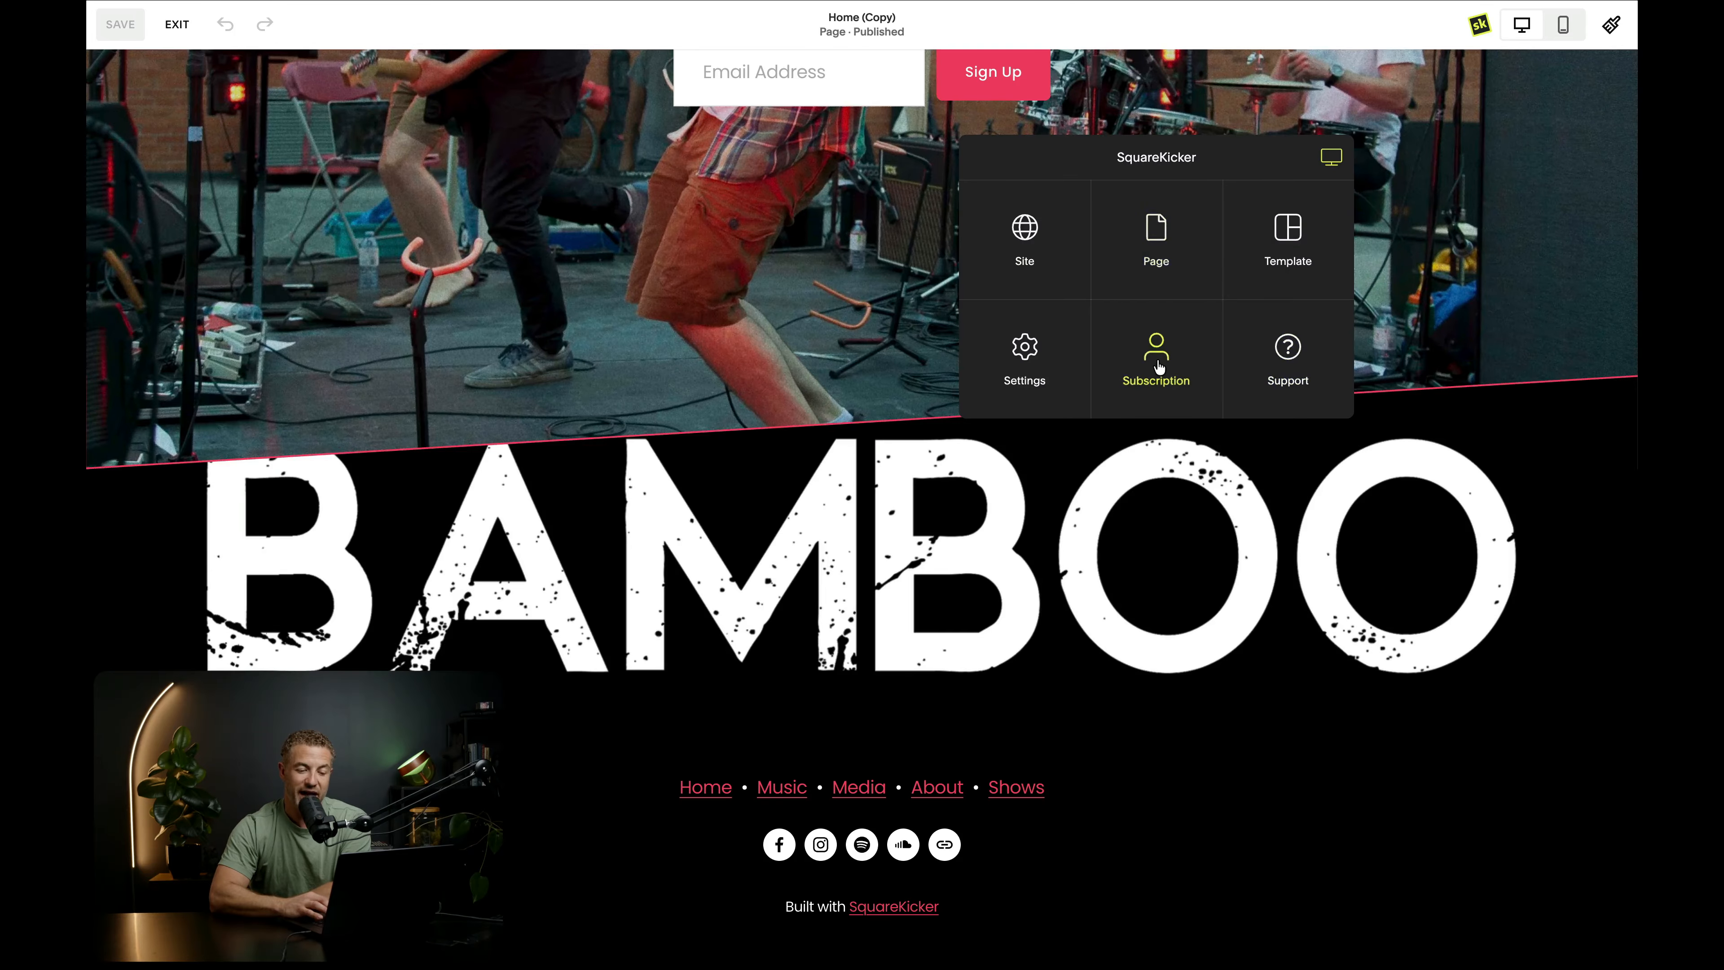
{"action": "scroll", "coordinate": [796, 352], "scroll_direction": "up", "scroll_amount": 15}
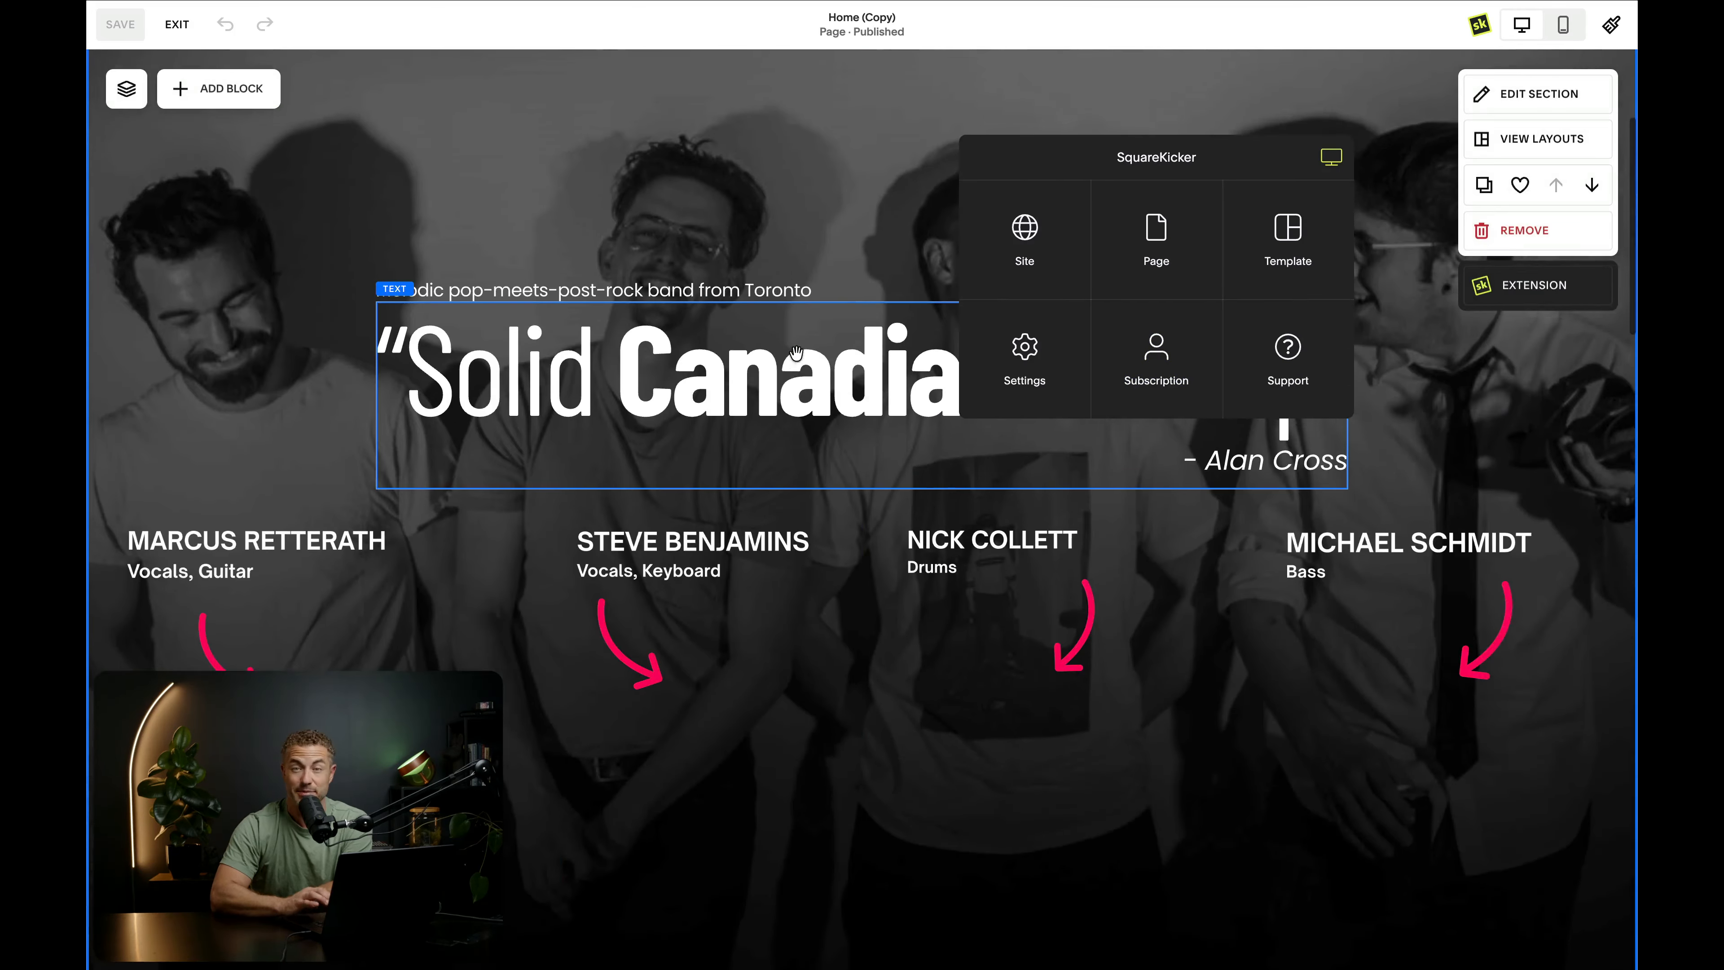
{"action": "scroll", "coordinate": [796, 352], "scroll_direction": "up", "scroll_amount": 4}
{"action": "left_click", "coordinate": [777, 356]}
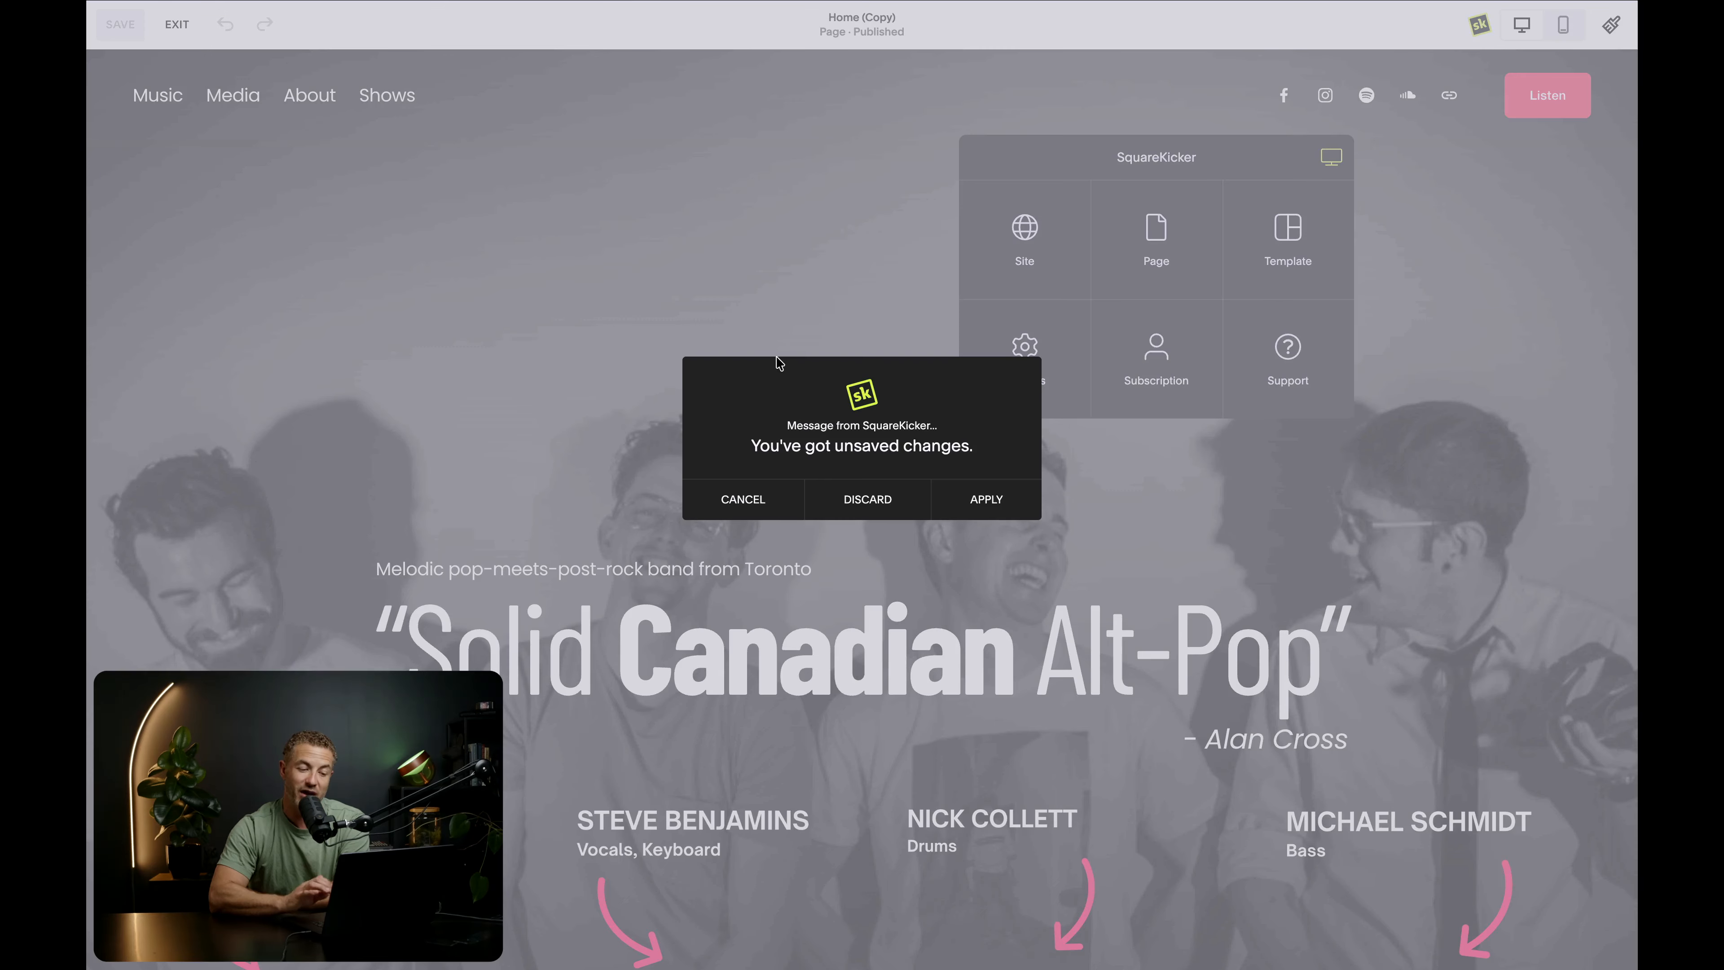
{"action": "left_click", "coordinate": [988, 499]}
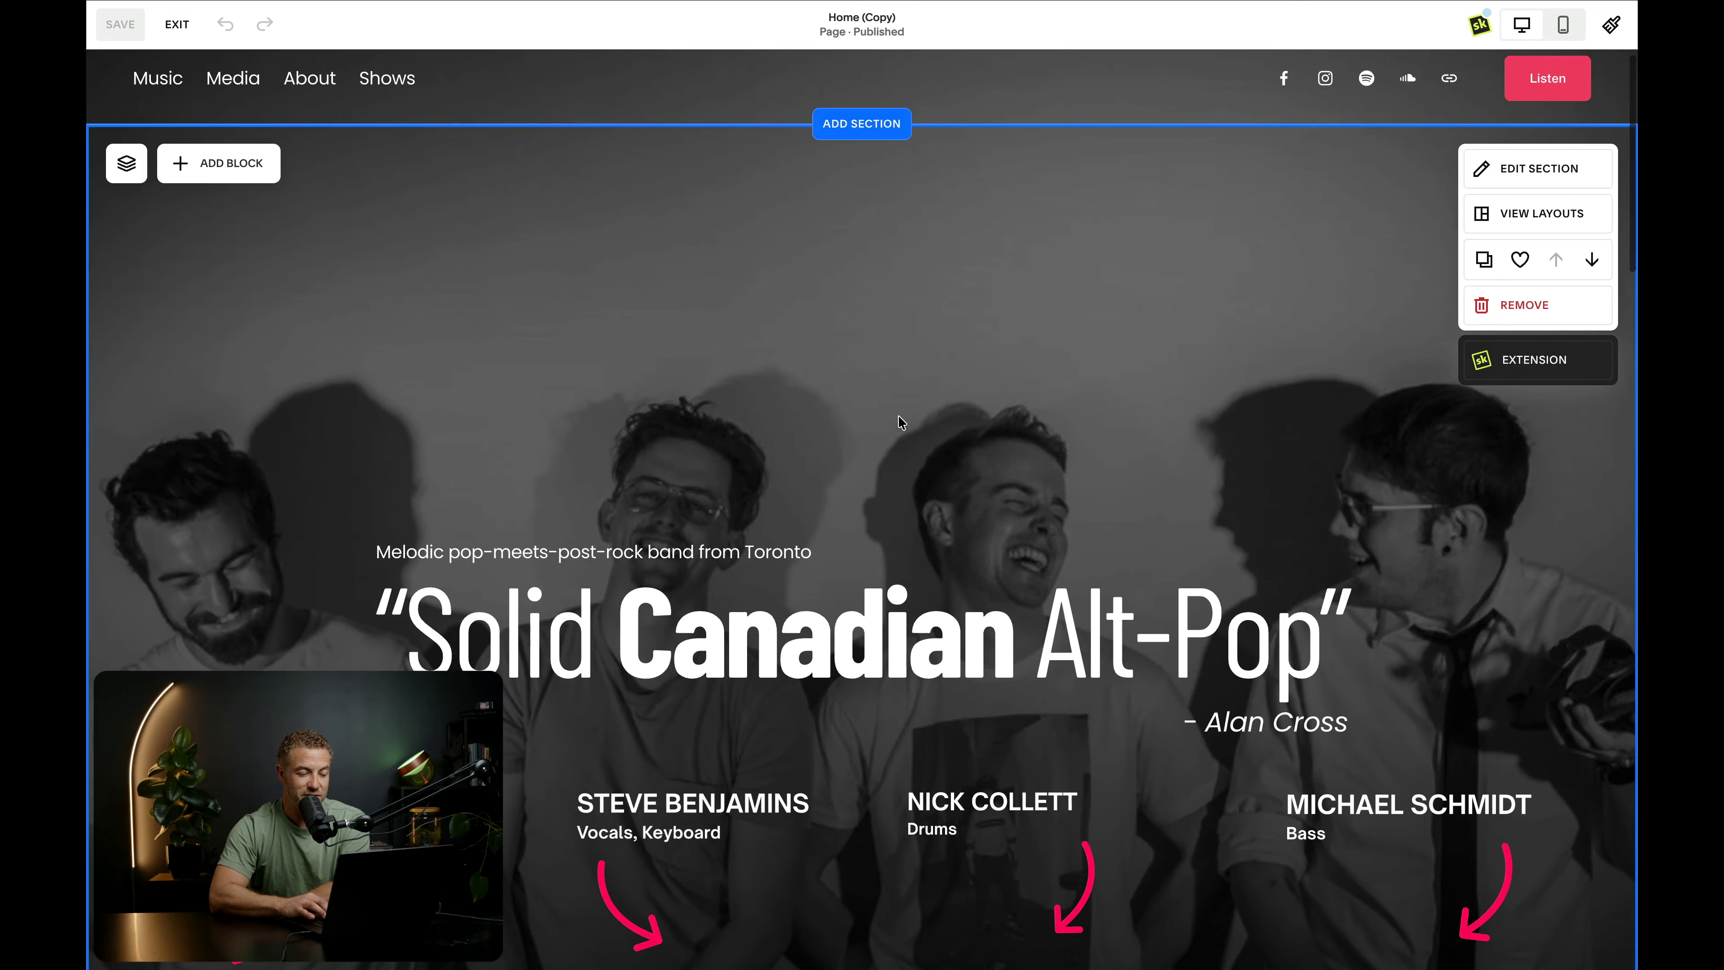
- Open the SquareKicker font settings for the "Solid Canadian Alt-Pop" text block in the hero section
{"action": "left_click", "coordinate": [814, 650]}
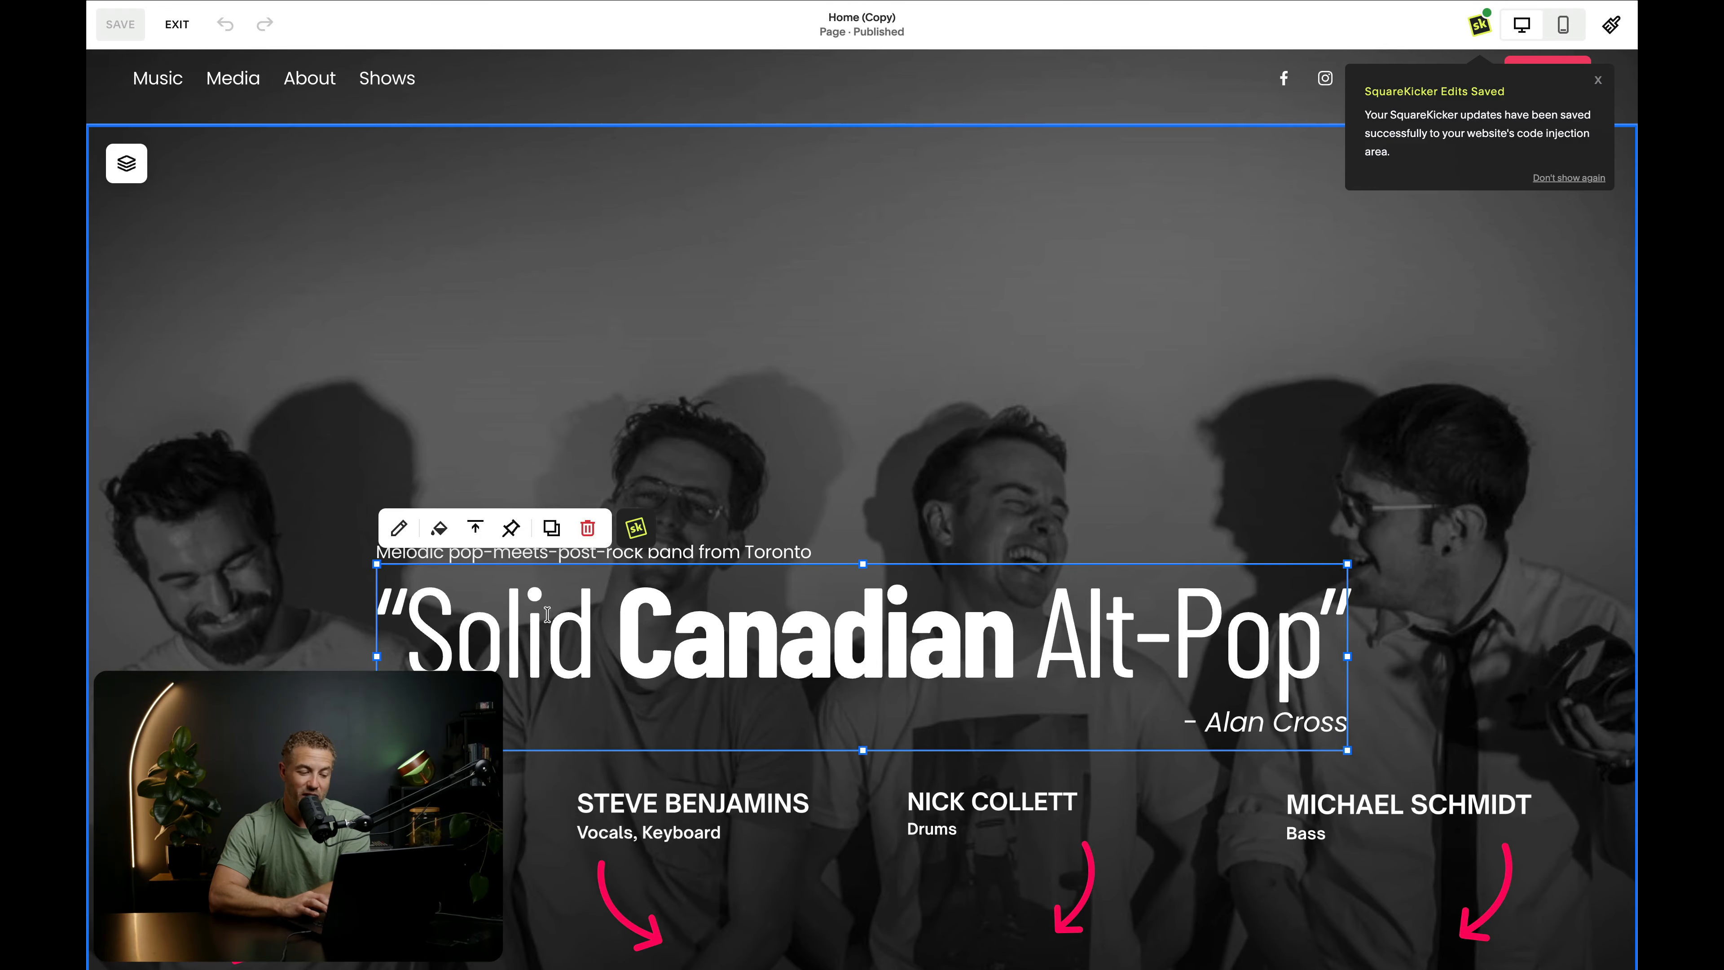
{"action": "left_click", "coordinate": [637, 529]}
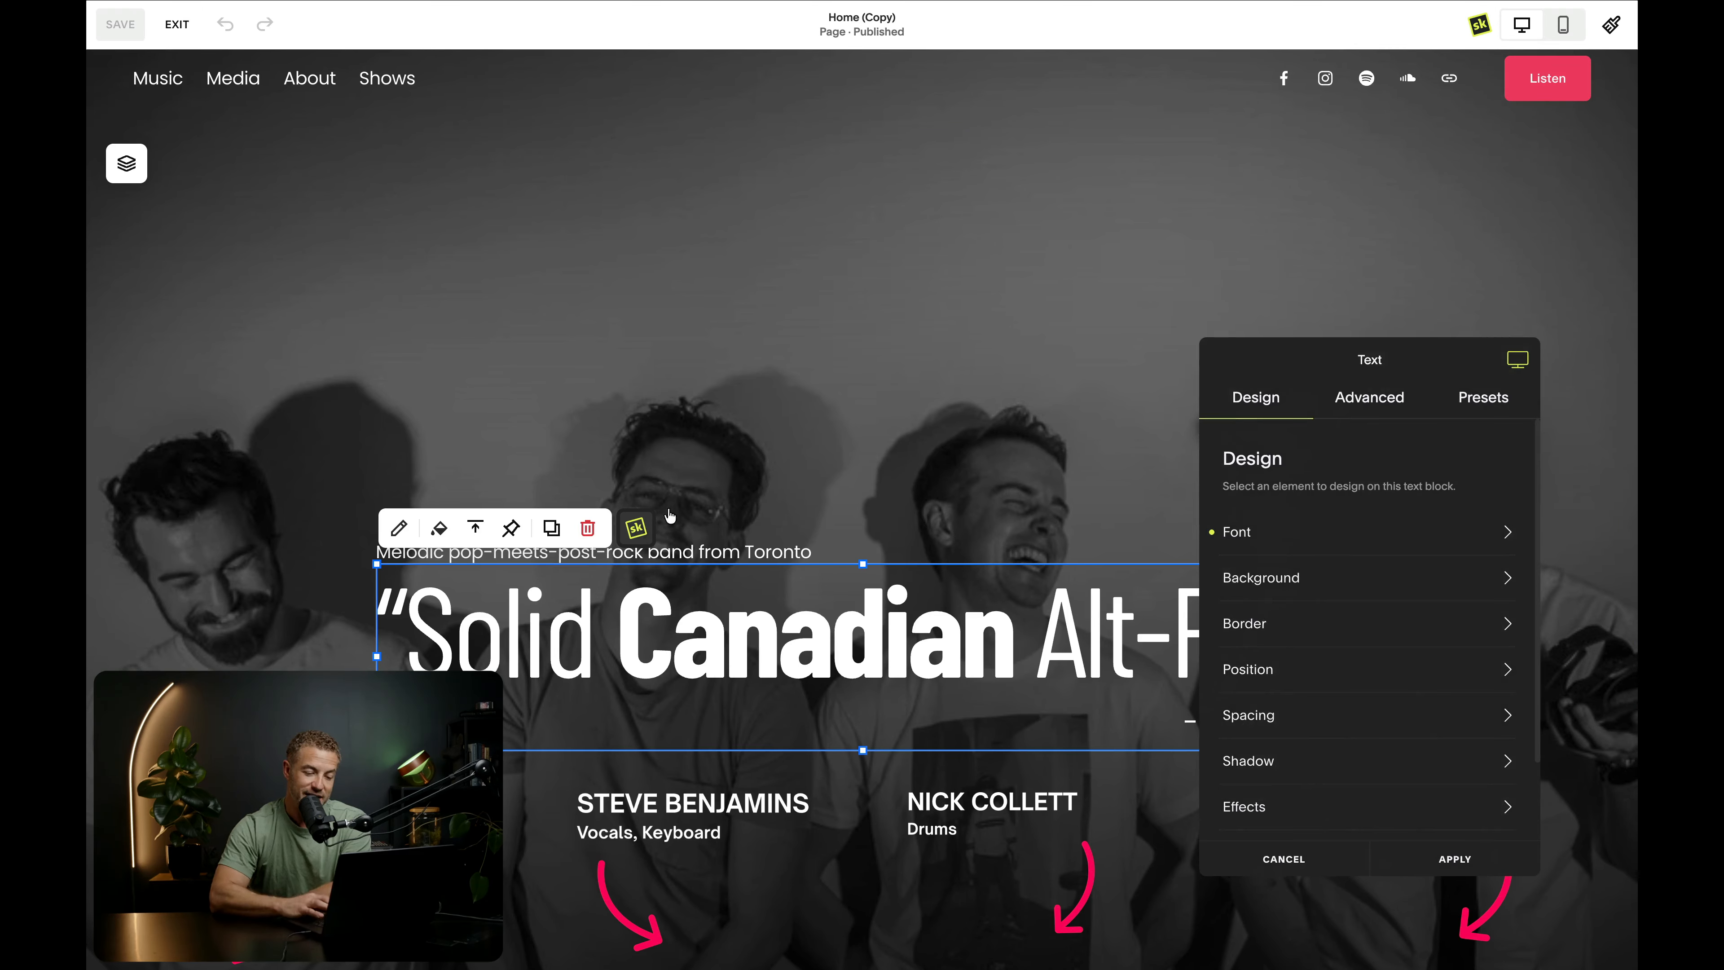
{"action": "left_click_drag", "start_coordinate": [1285, 363], "coordinate": [1112, 211]}
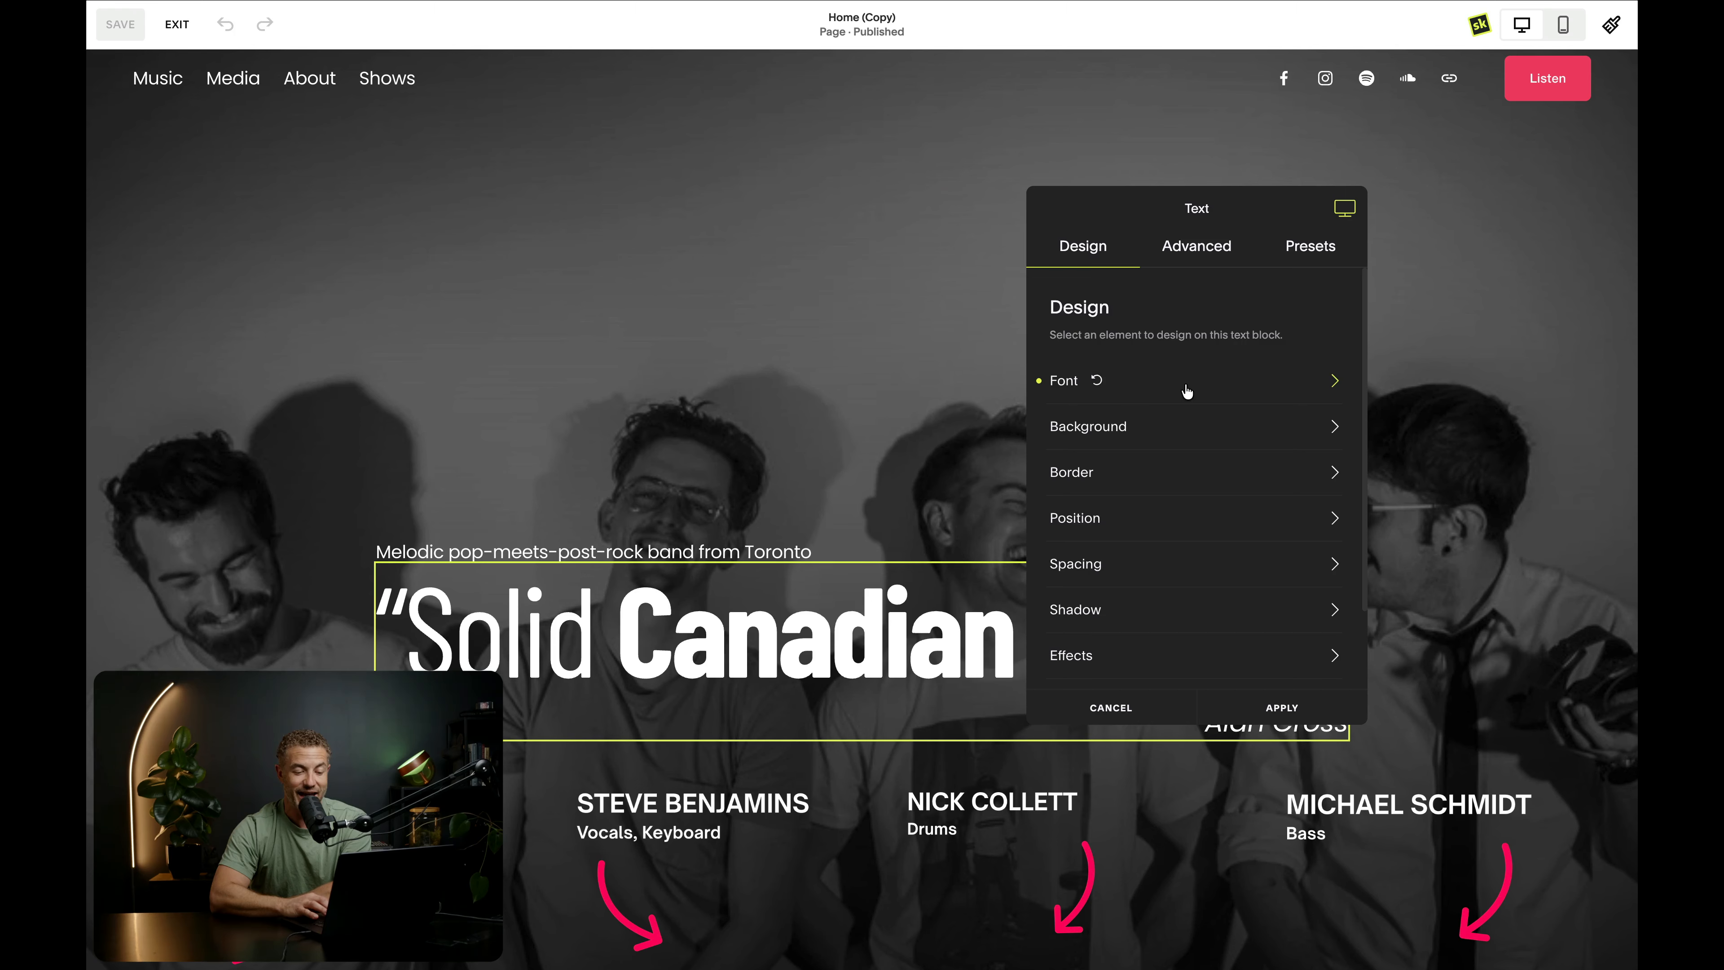
{"action": "left_click", "coordinate": [1169, 390]}
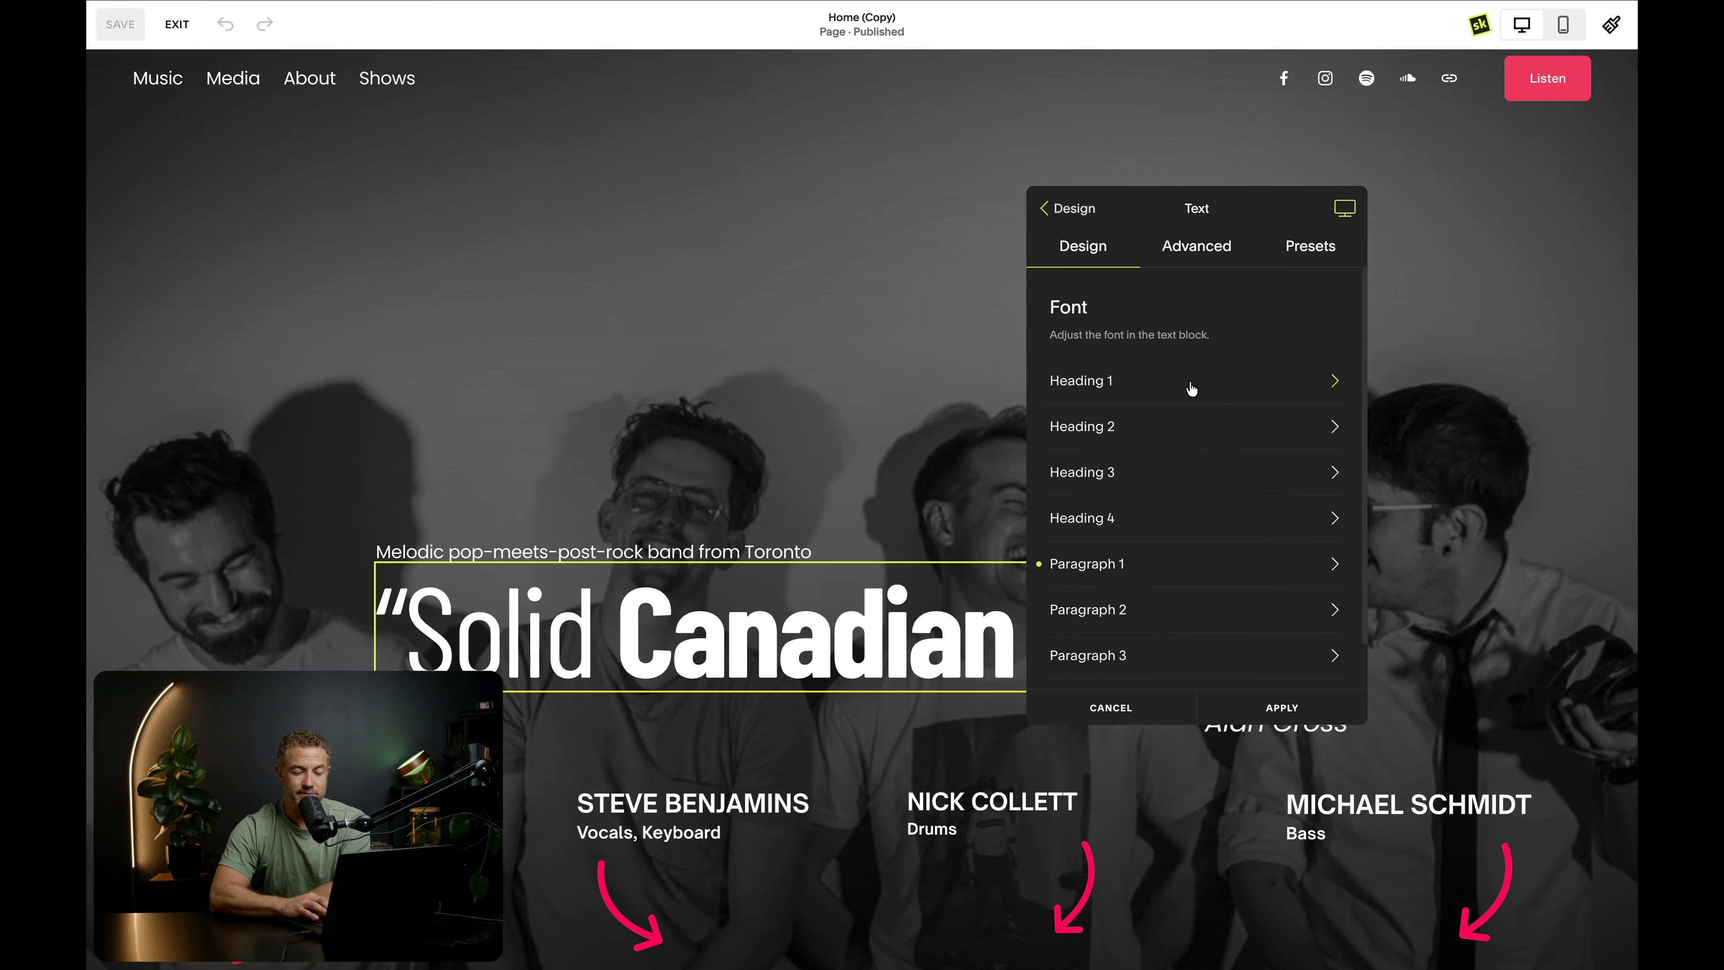
{"action": "left_click_drag", "start_coordinate": [1263, 204], "coordinate": [1178, 128]}
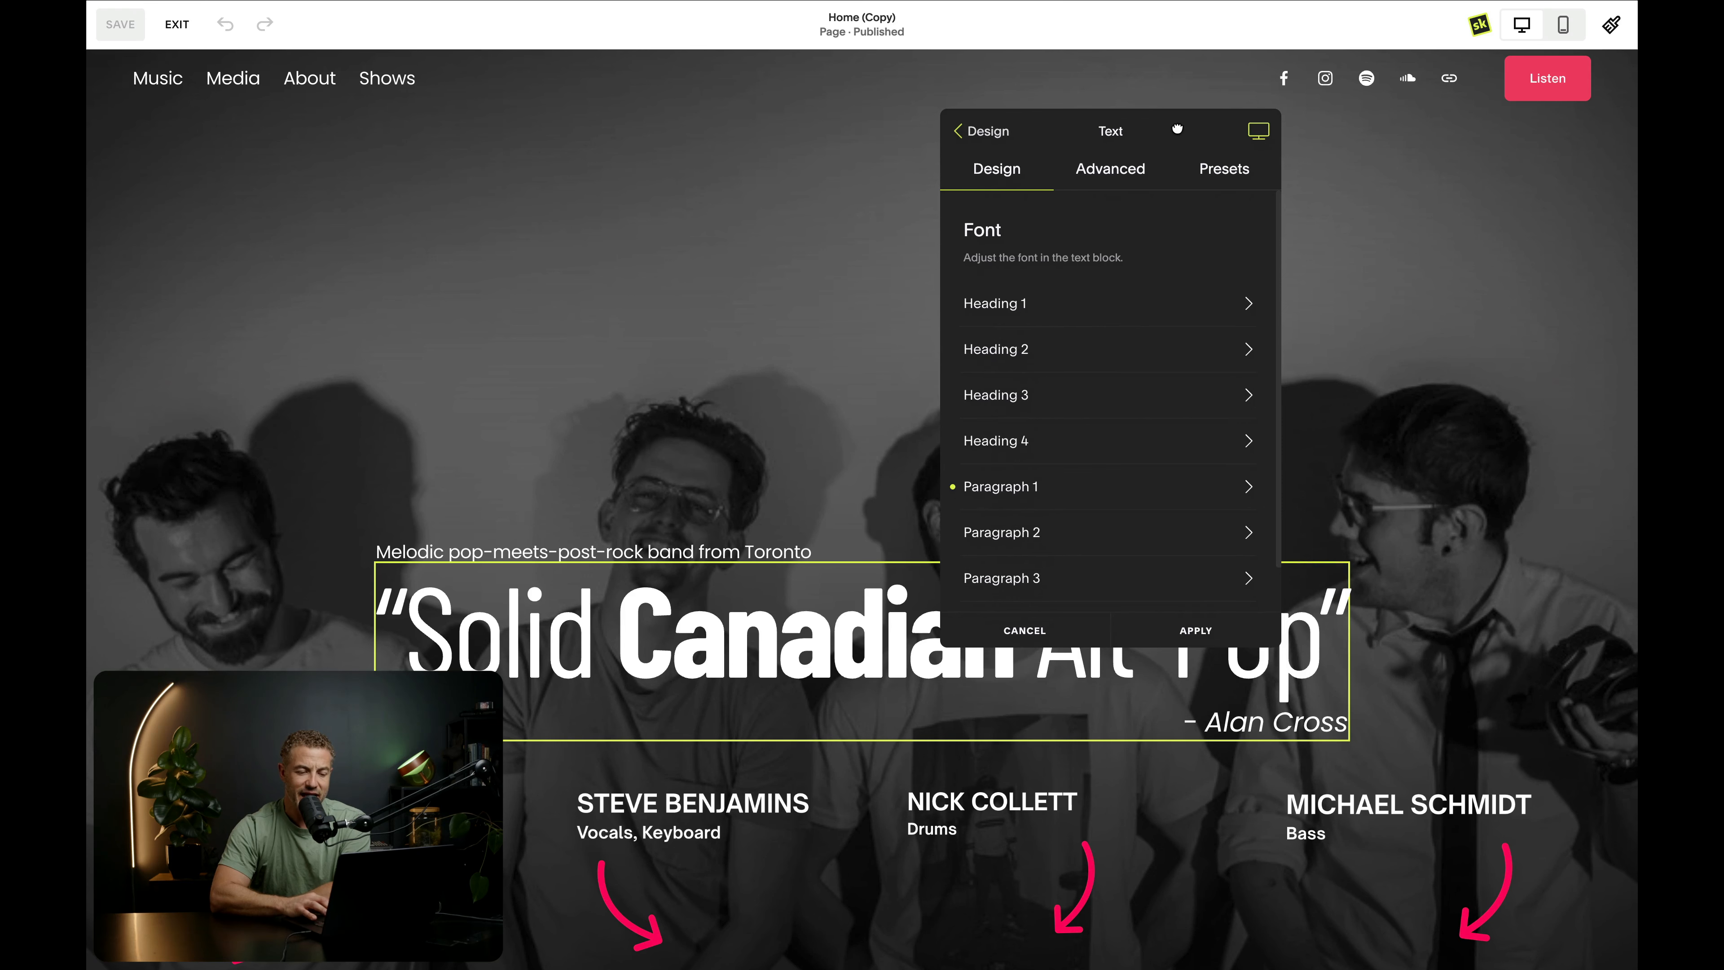
- Examine the Paragraph 1 font options of the hero text block and return to the text style list
{"action": "left_click", "coordinate": [1052, 486]}
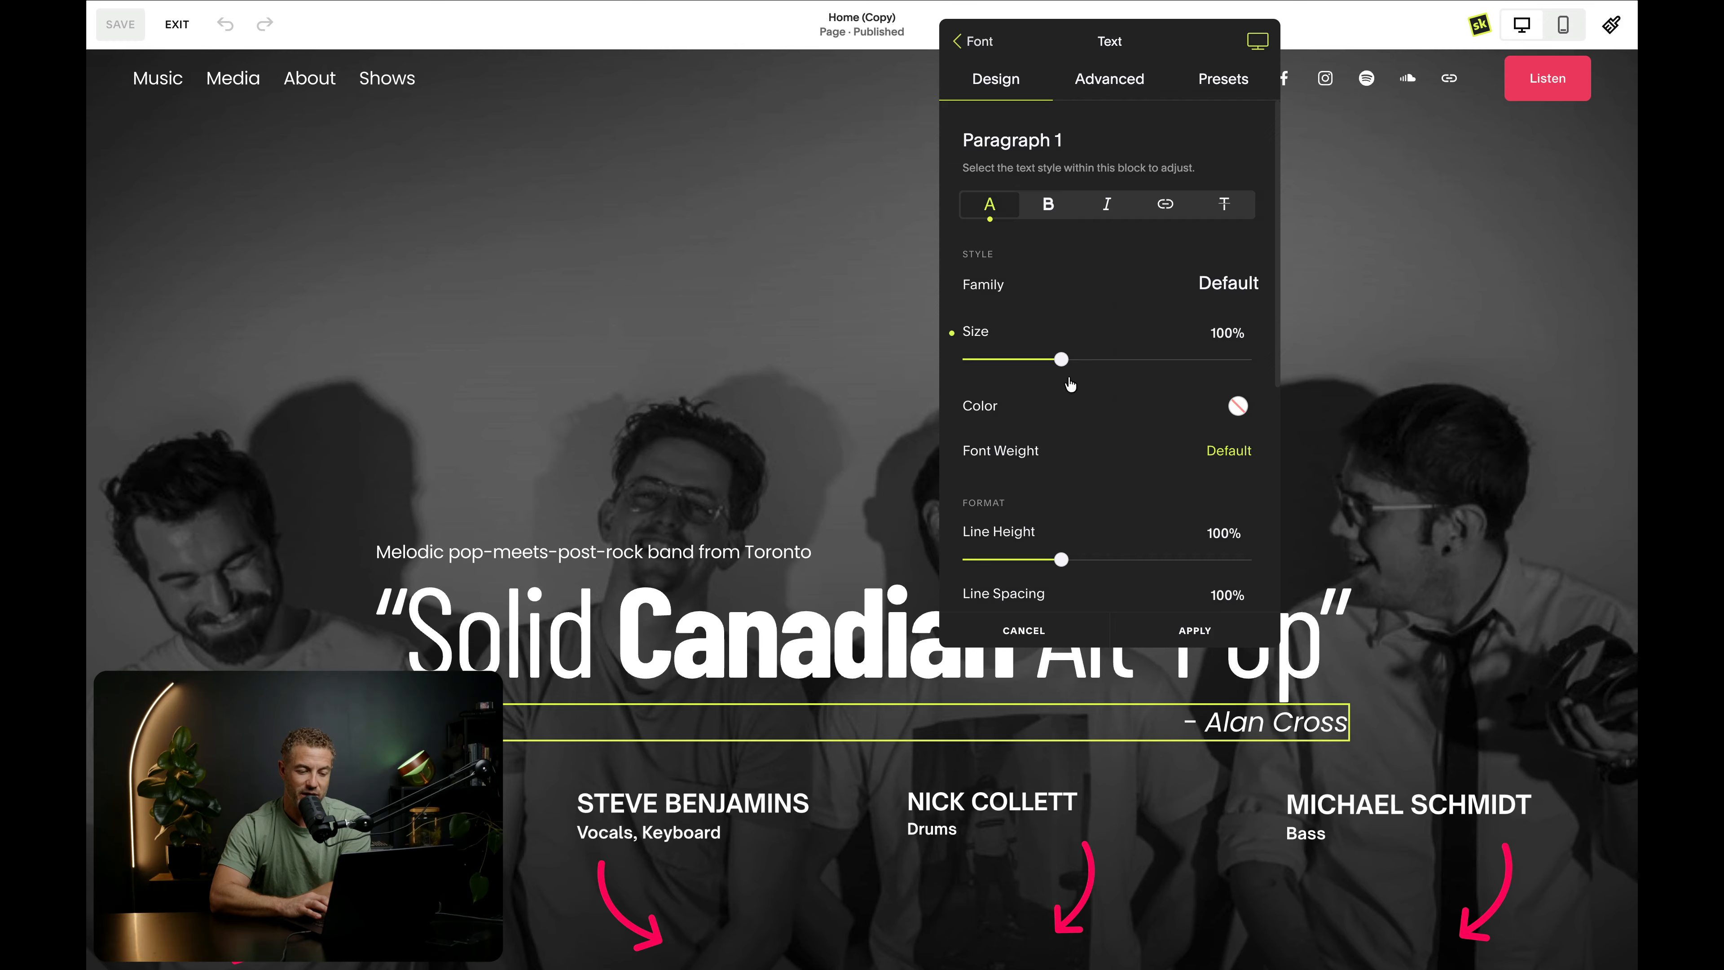
{"action": "mouse_move", "coordinate": [1061, 359]}
{"action": "left_mouse_down"}
{"action": "mouse_move", "coordinate": [1213, 363]}
{"action": "mouse_move", "coordinate": [1032, 361]}
{"action": "mouse_move", "coordinate": [1081, 360]}
{"action": "mouse_move", "coordinate": [1063, 365]}
{"action": "left_mouse_up"}
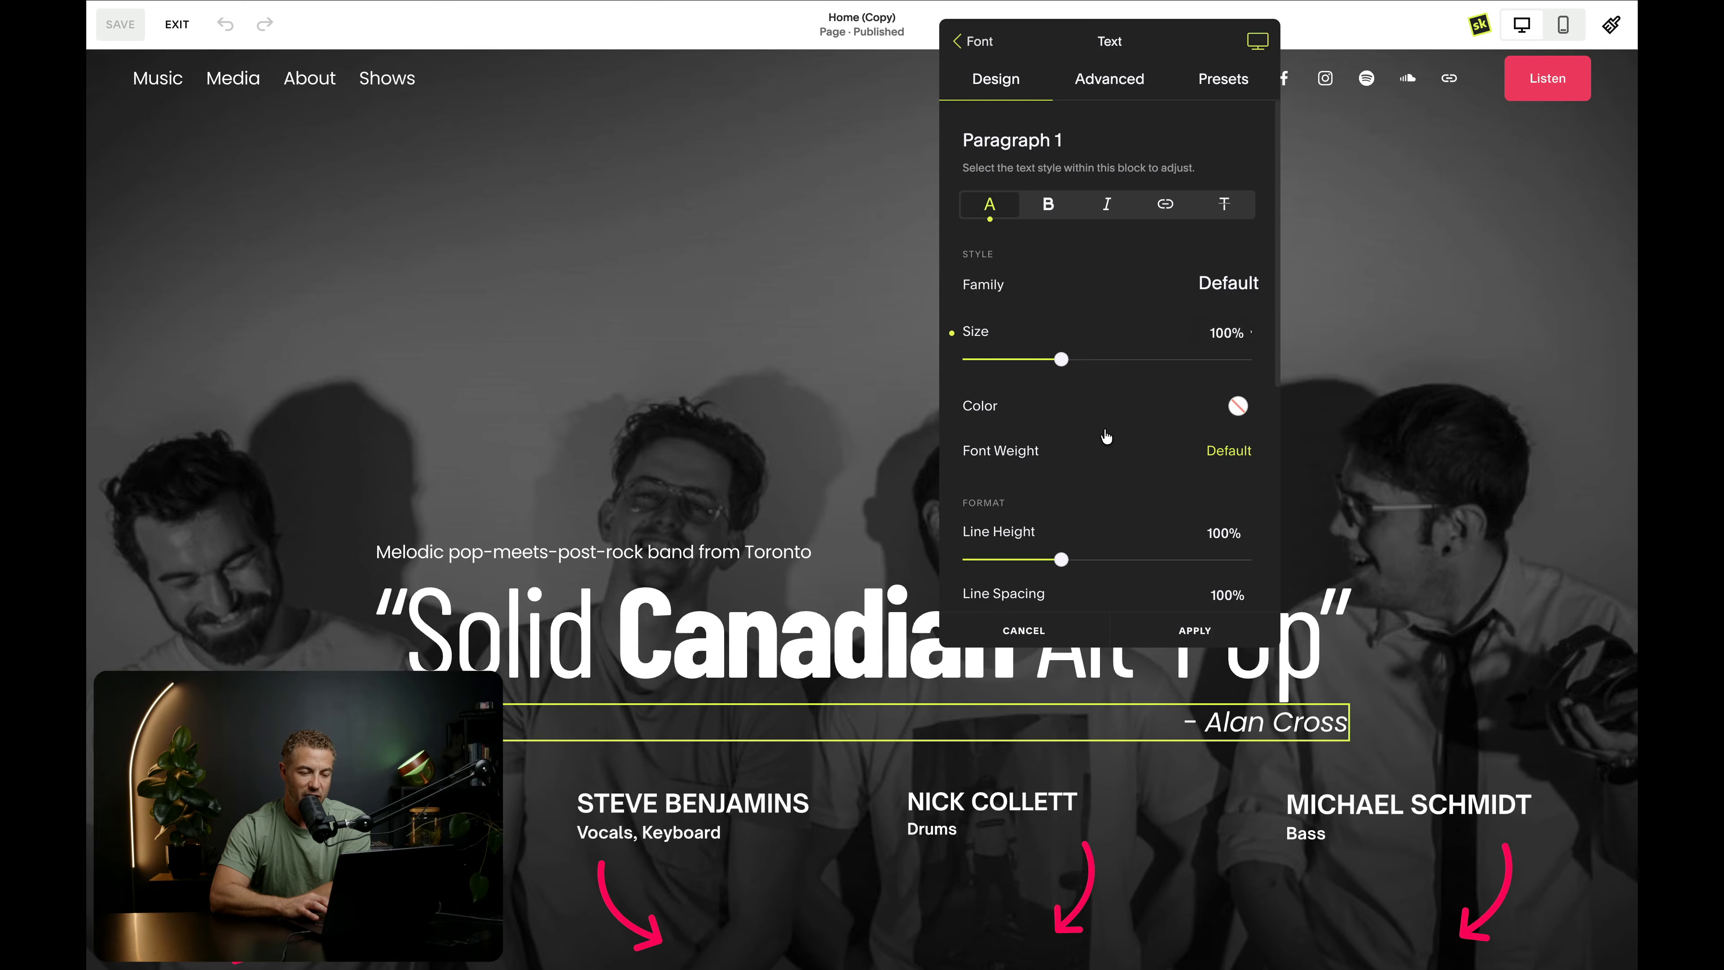
{"action": "left_click", "coordinate": [983, 43]}
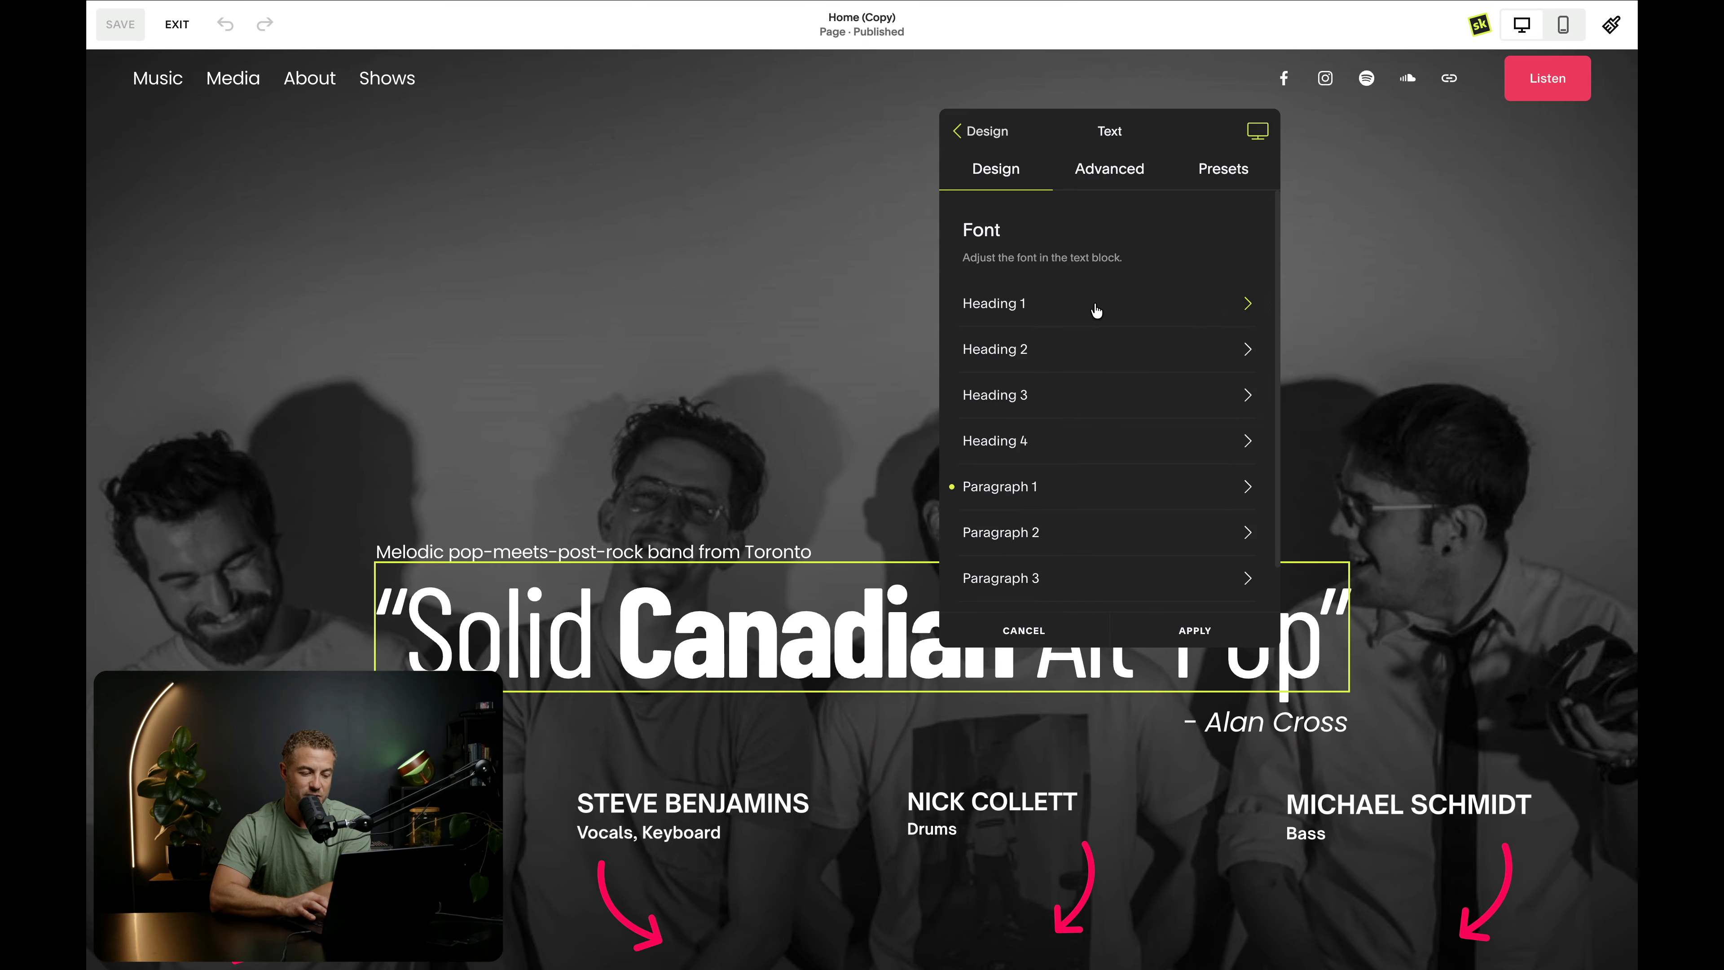
- Make the bold Heading 1 text fully transparent using the custom color #00000000
{"action": "left_click", "coordinate": [1097, 312]}
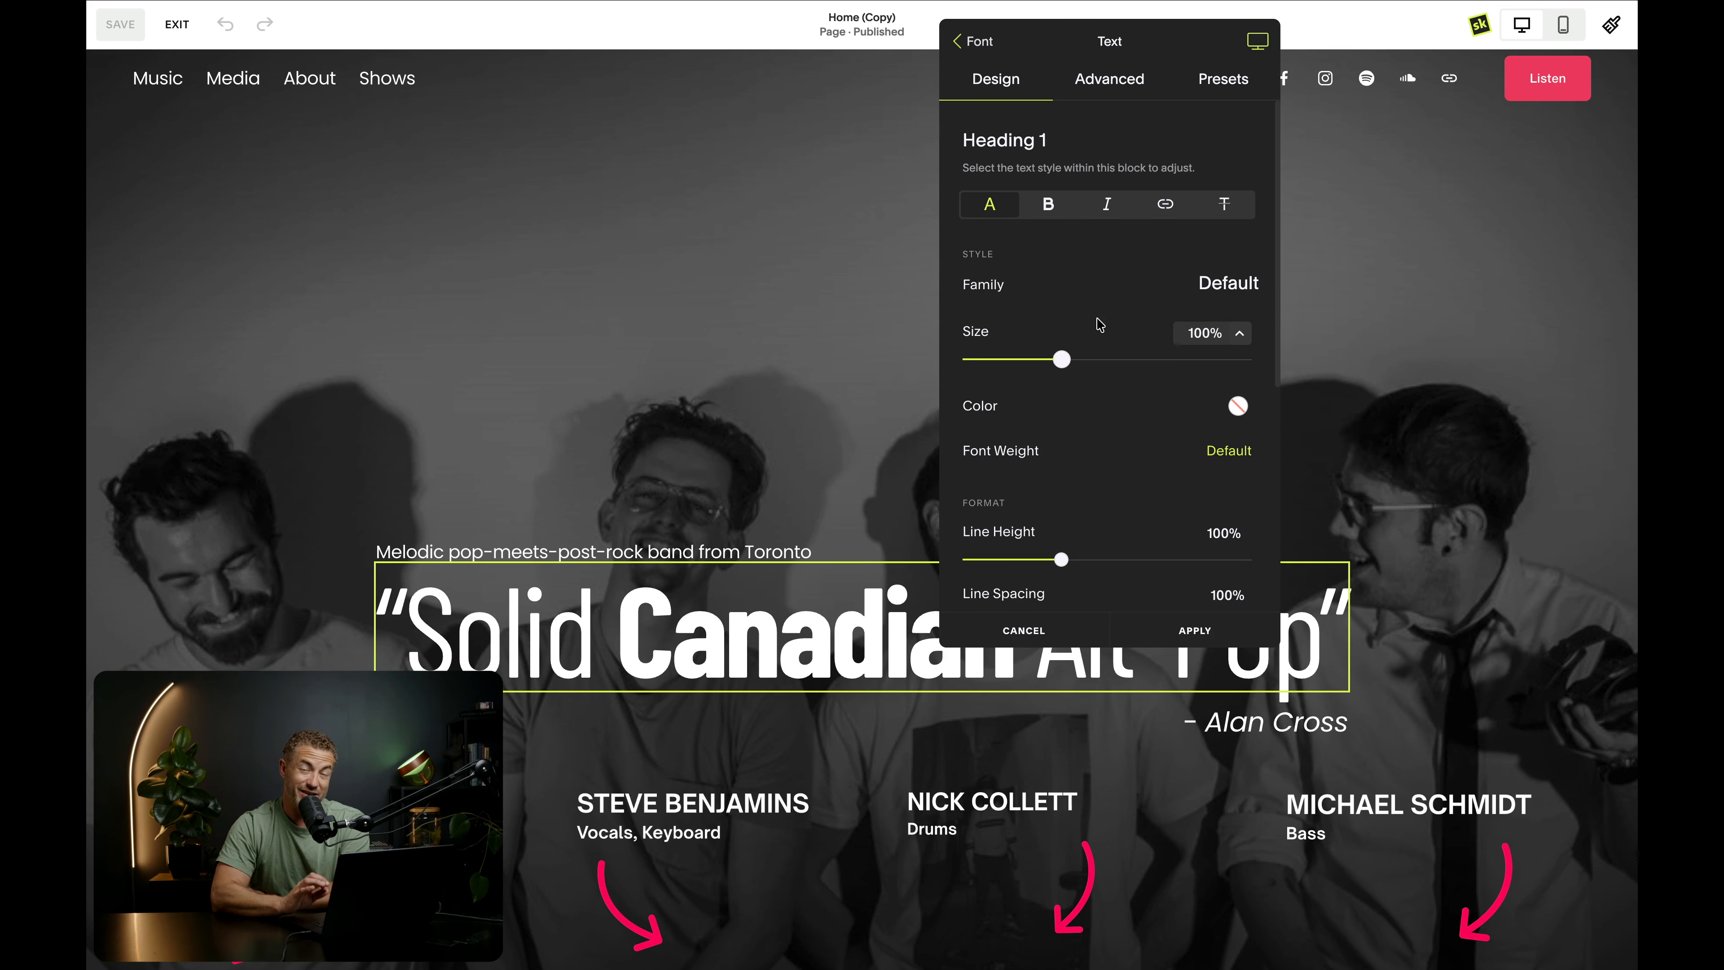
{"action": "left_click", "coordinate": [1048, 204]}
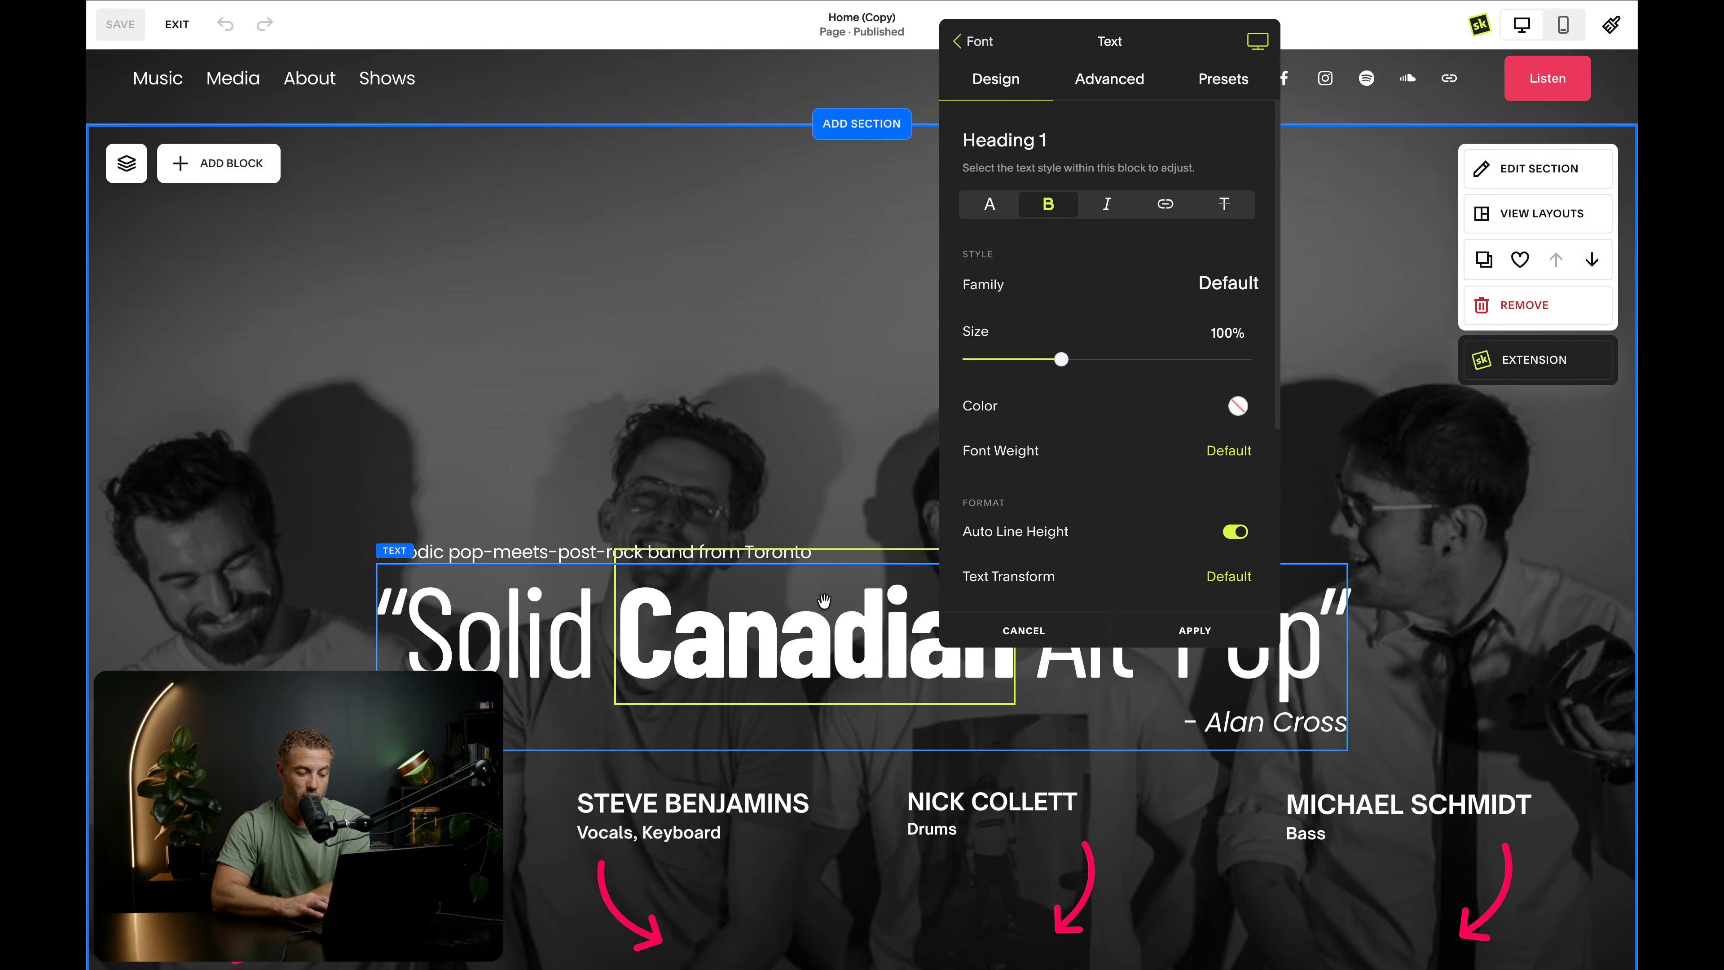
{"action": "scroll", "coordinate": [1147, 364], "scroll_direction": "down", "scroll_amount": 1}
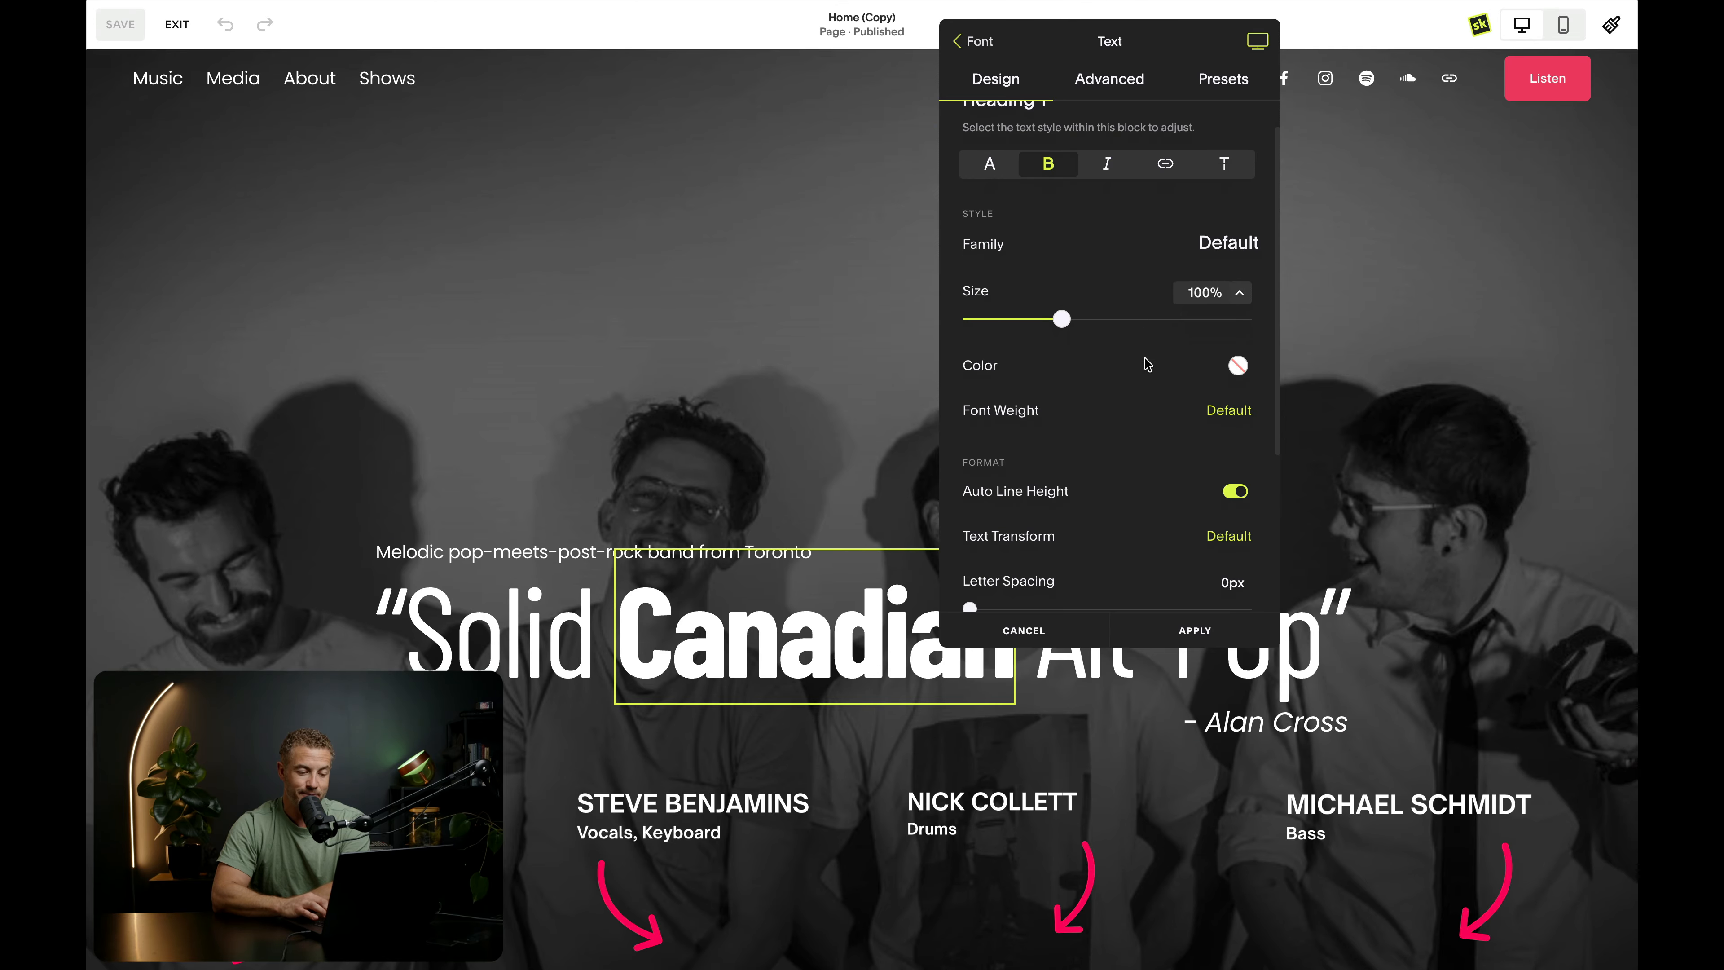
{"action": "left_click", "coordinate": [1237, 365]}
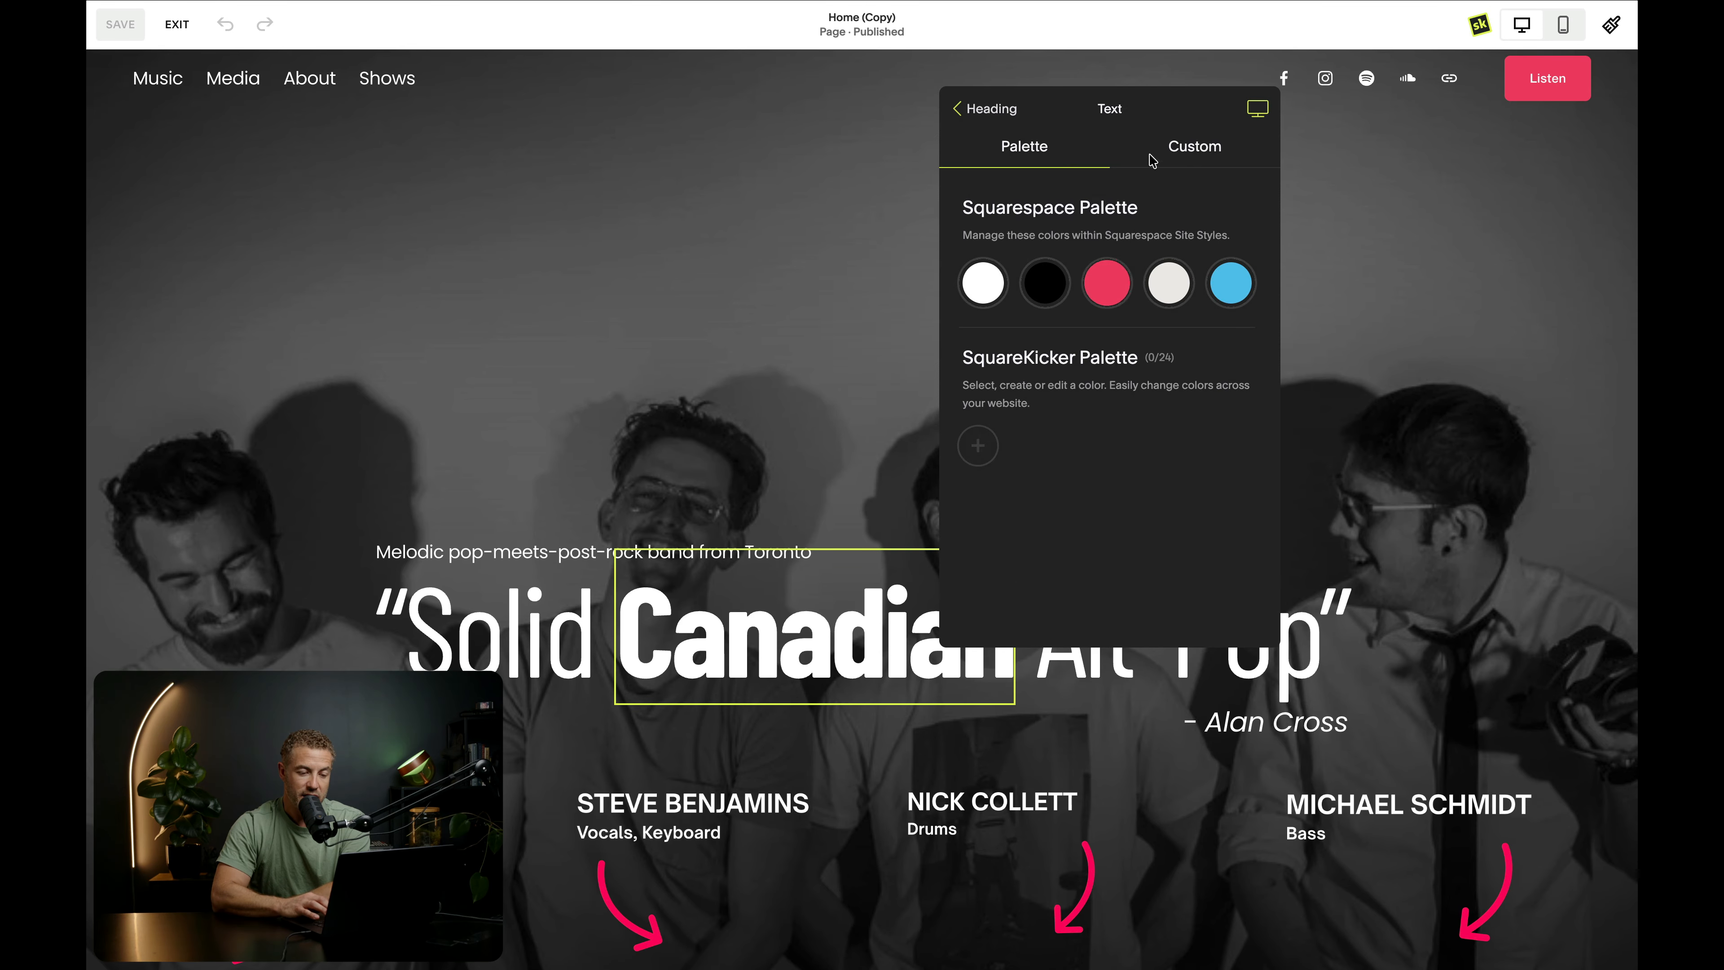
{"action": "left_click", "coordinate": [1204, 148]}
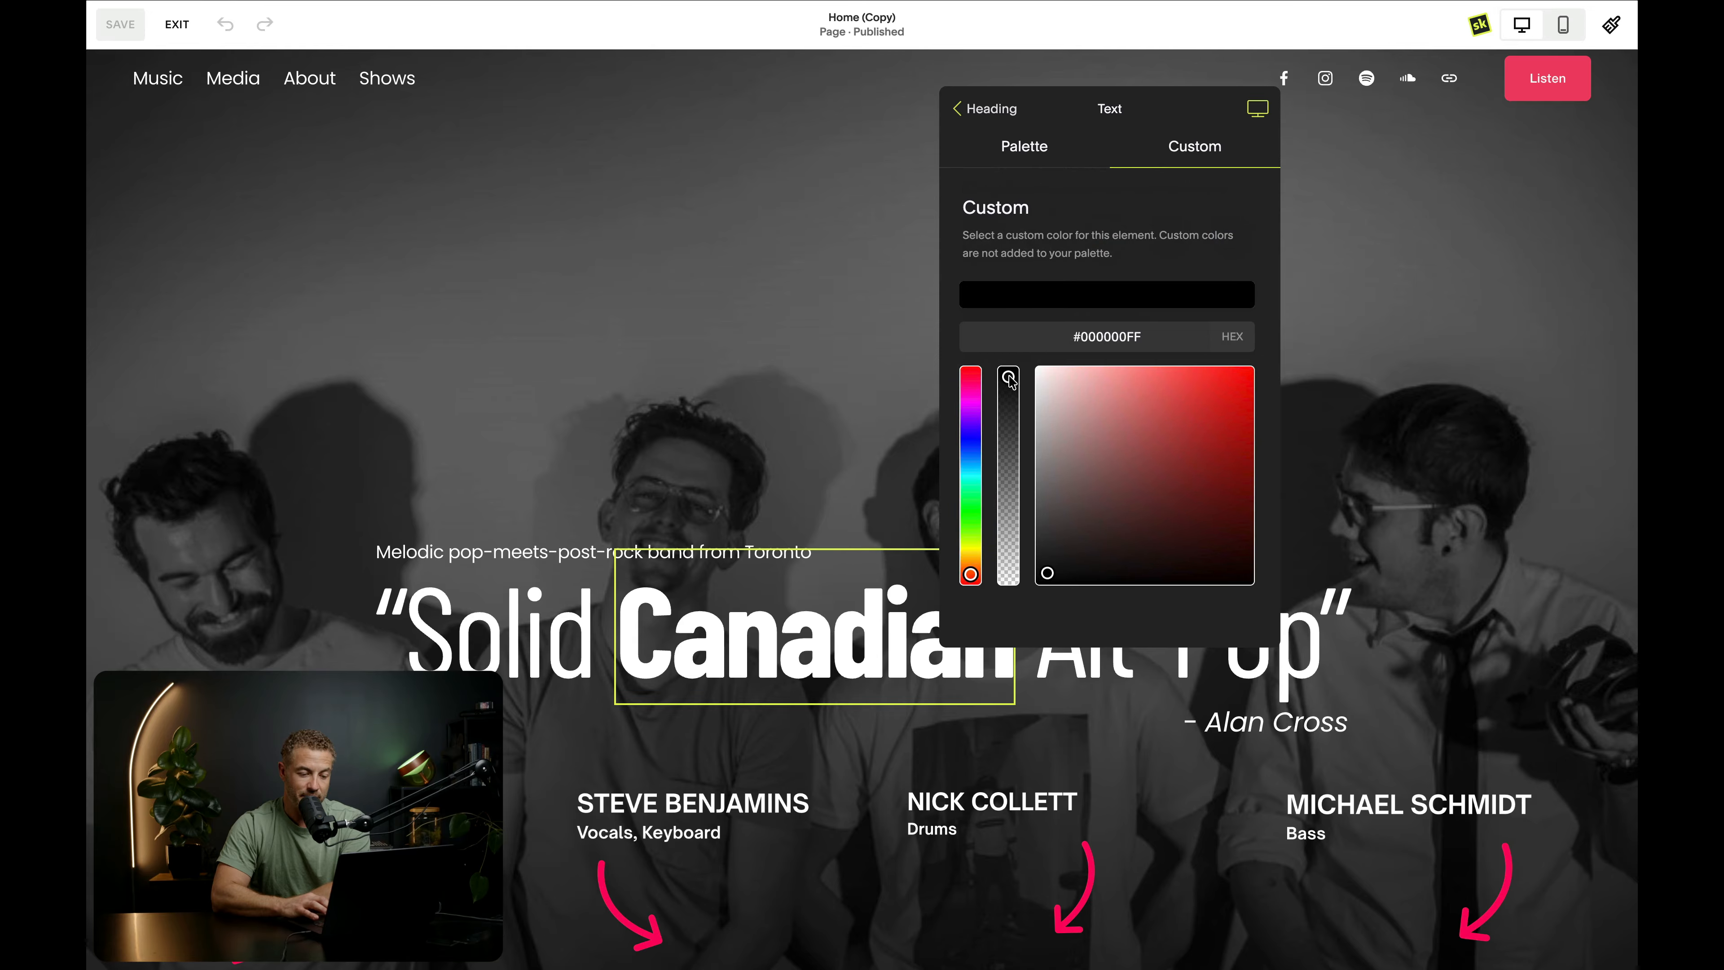
{"action": "left_click_drag", "start_coordinate": [1011, 381], "coordinate": [1006, 597]}
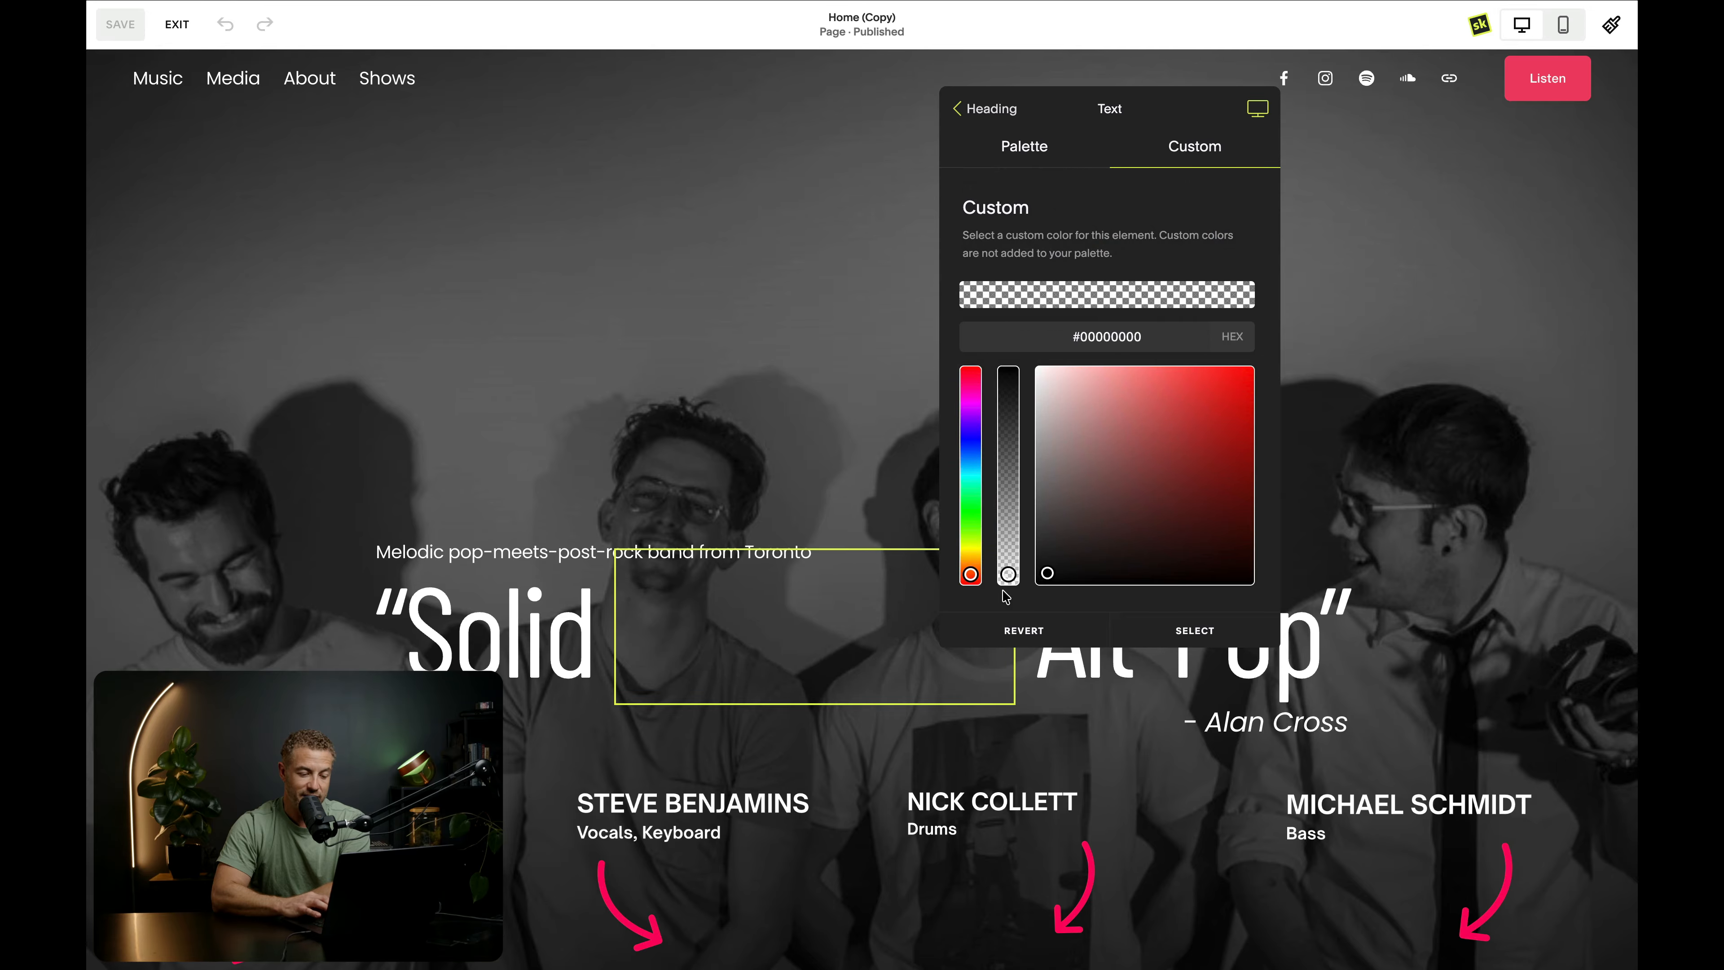
{"action": "left_click", "coordinate": [1005, 110]}
- Outline the bold Heading 1 text with the Squarespace palette's pinkish red and an outline size of 4px
{"action": "scroll", "coordinate": [1089, 358], "scroll_direction": "down", "scroll_amount": 4}
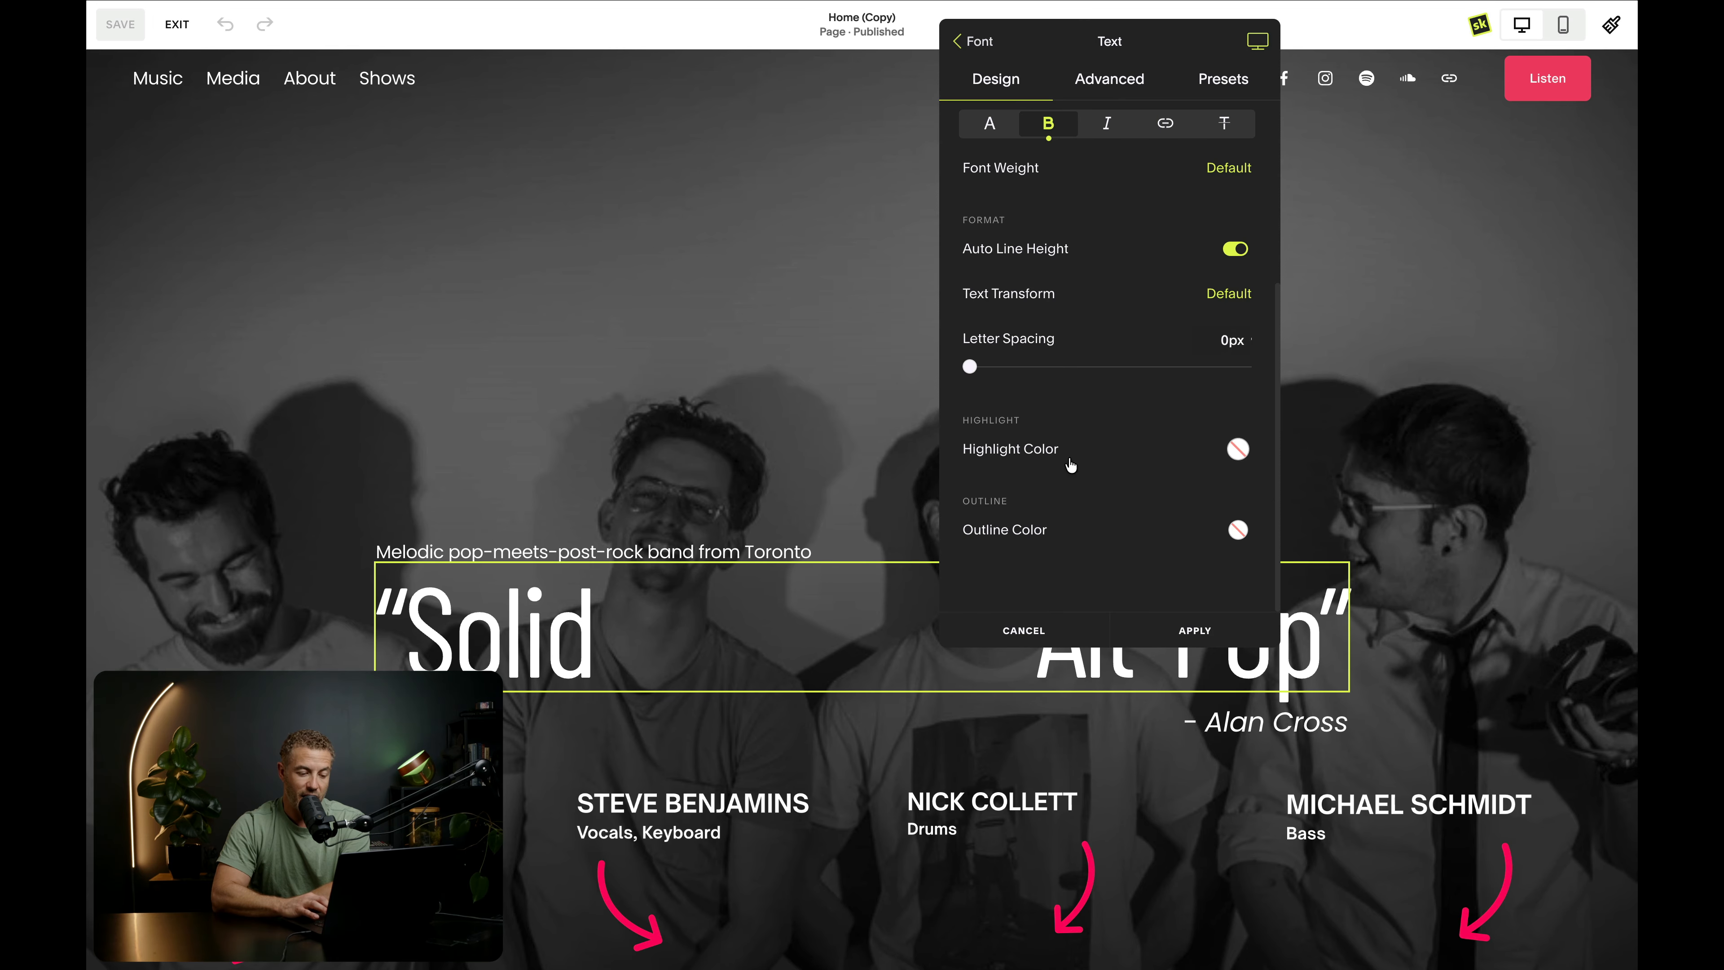
{"action": "left_click", "coordinate": [1238, 531]}
{"action": "left_click", "coordinate": [1109, 281]}
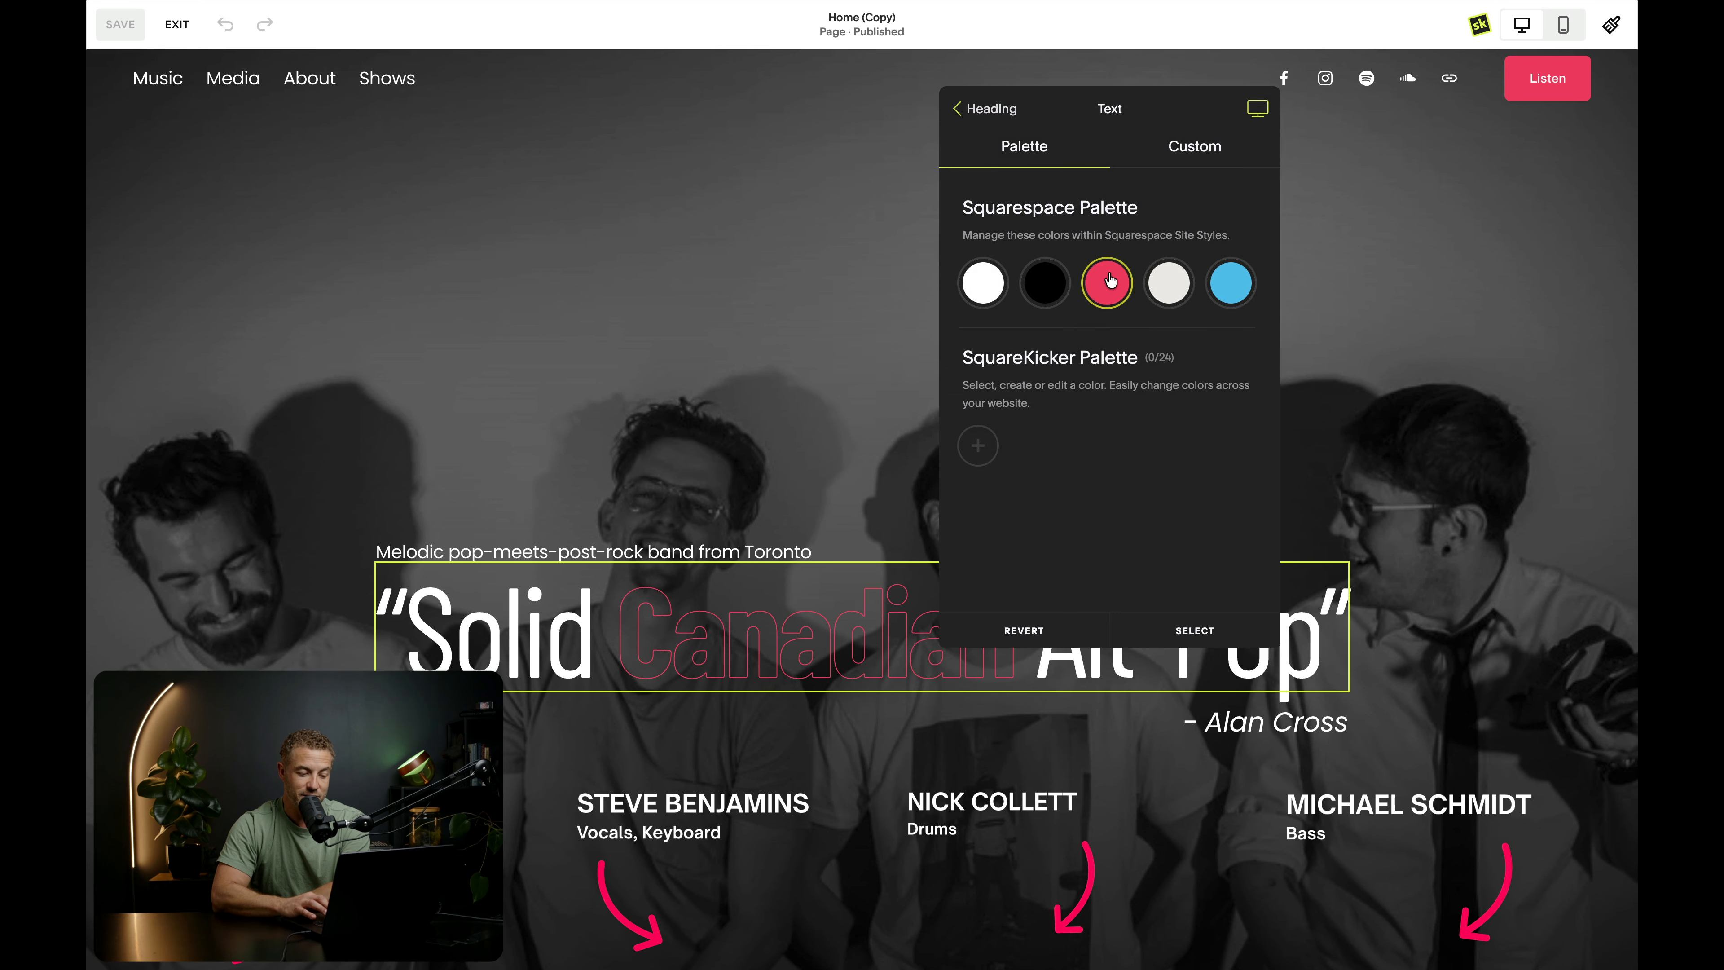
{"action": "left_click", "coordinate": [1009, 105]}
{"action": "scroll", "coordinate": [1113, 475], "scroll_direction": "down", "scroll_amount": 2}
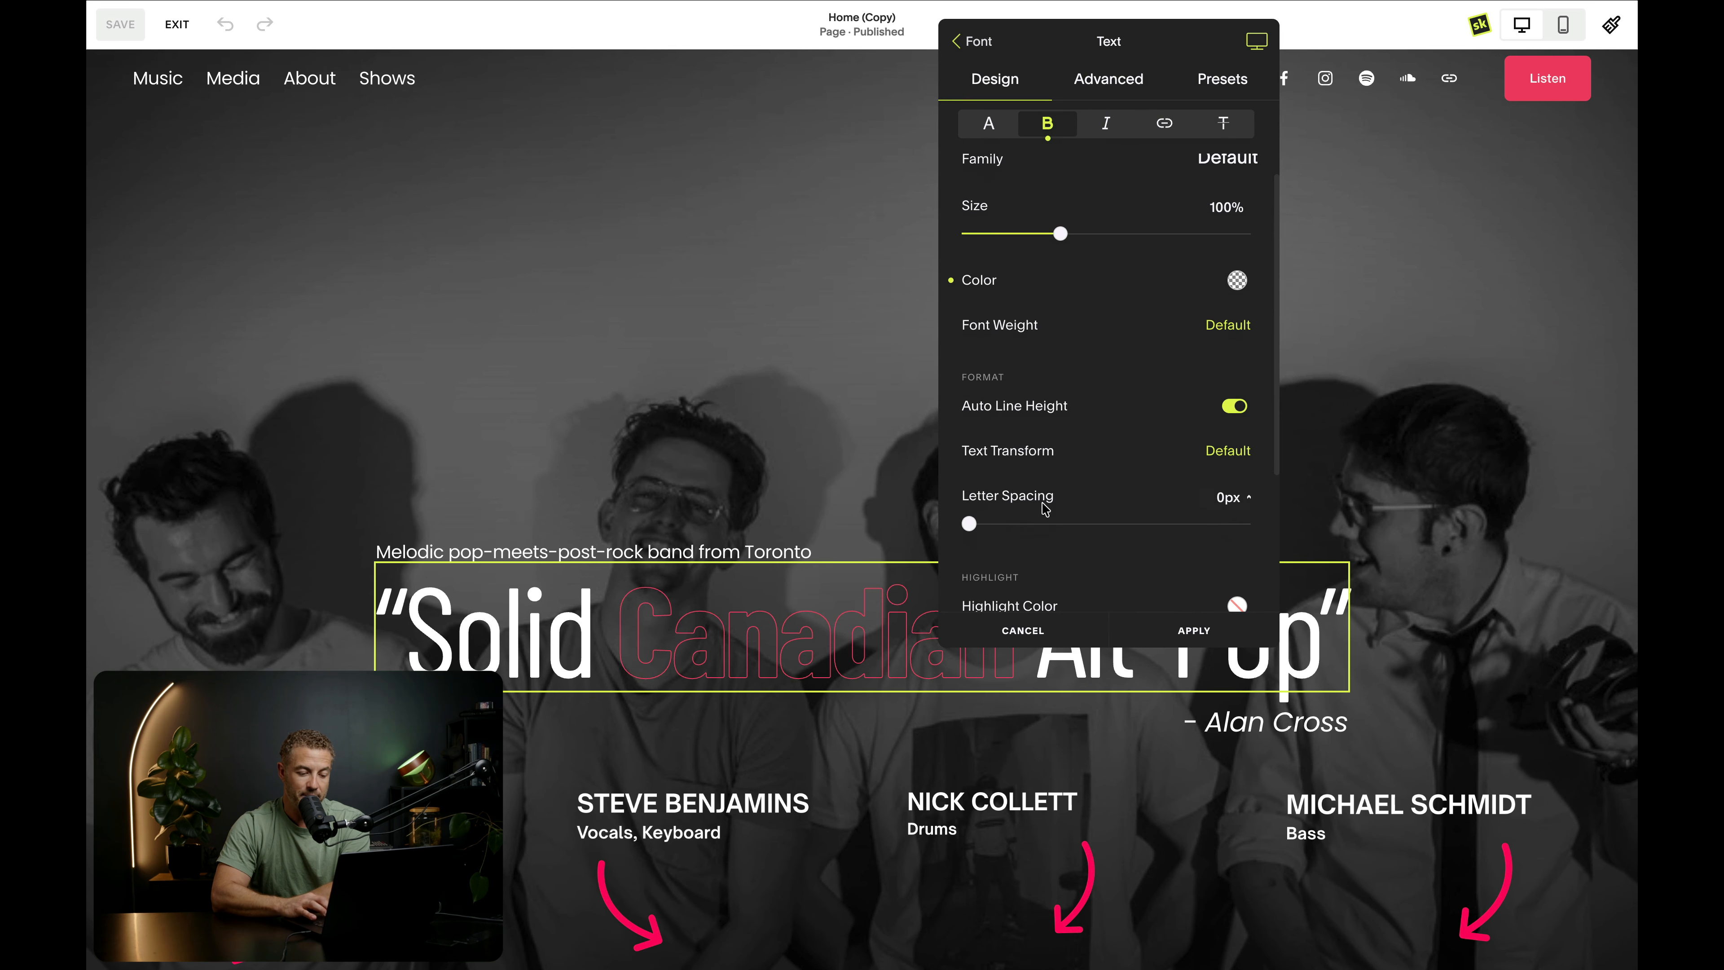
{"action": "scroll", "coordinate": [1116, 518], "scroll_direction": "down", "scroll_amount": 3}
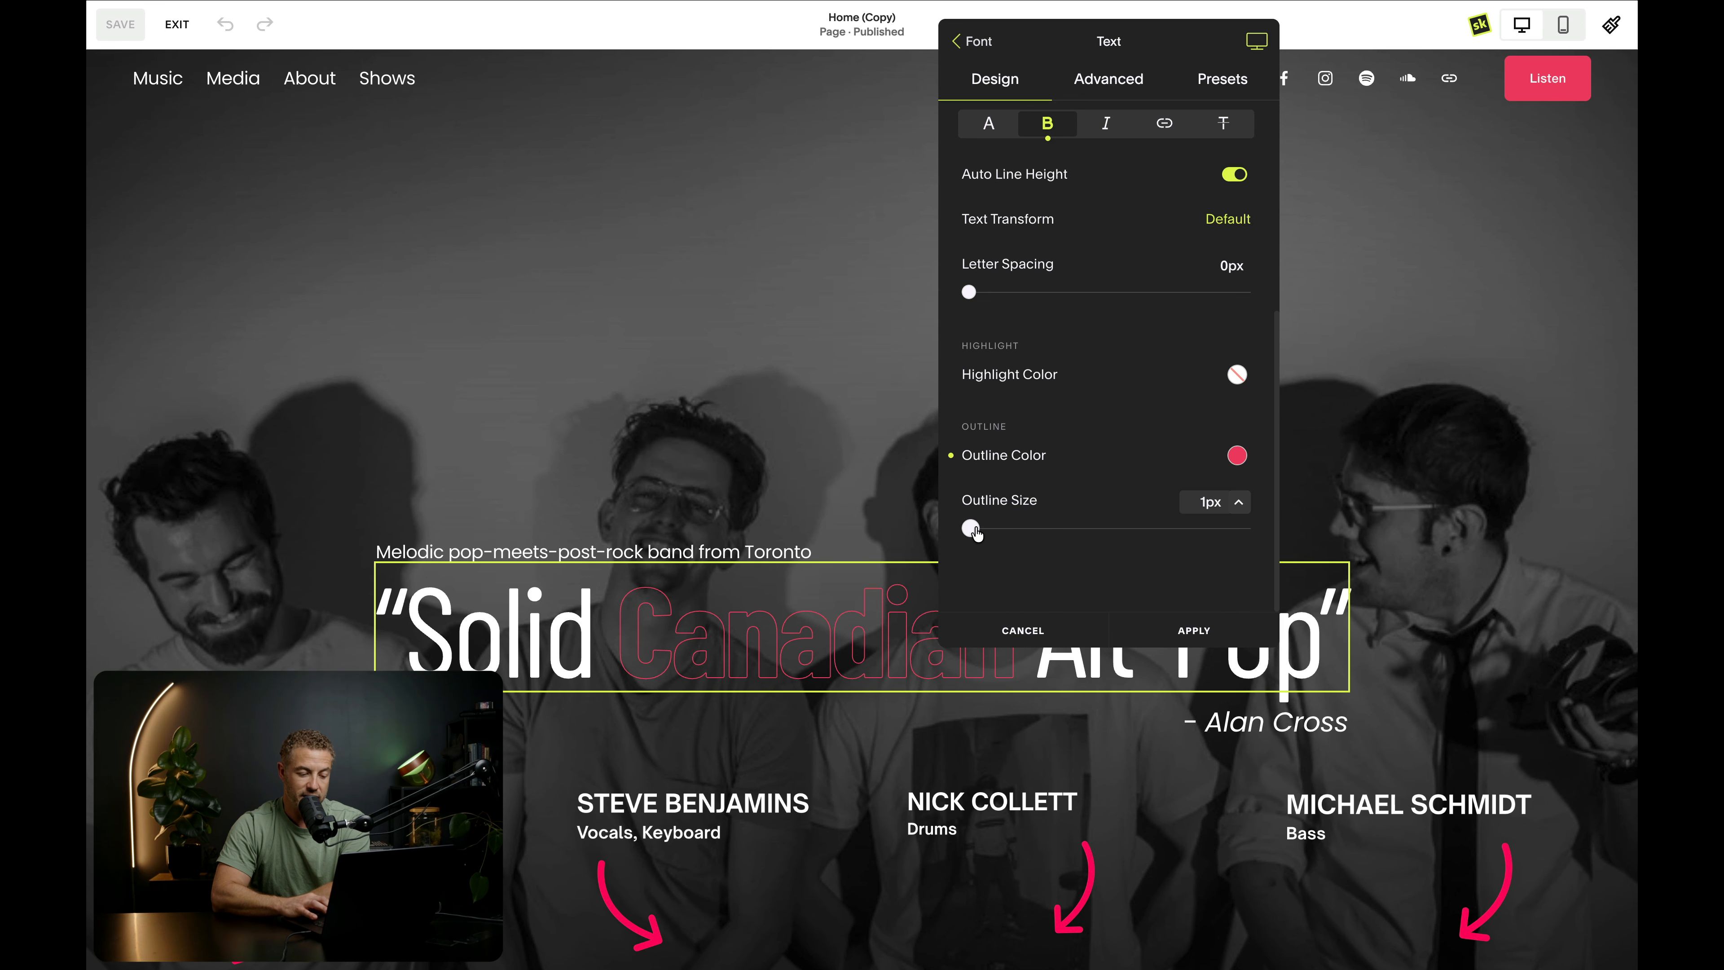
{"action": "left_click_drag", "start_coordinate": [975, 533], "coordinate": [1032, 538]}
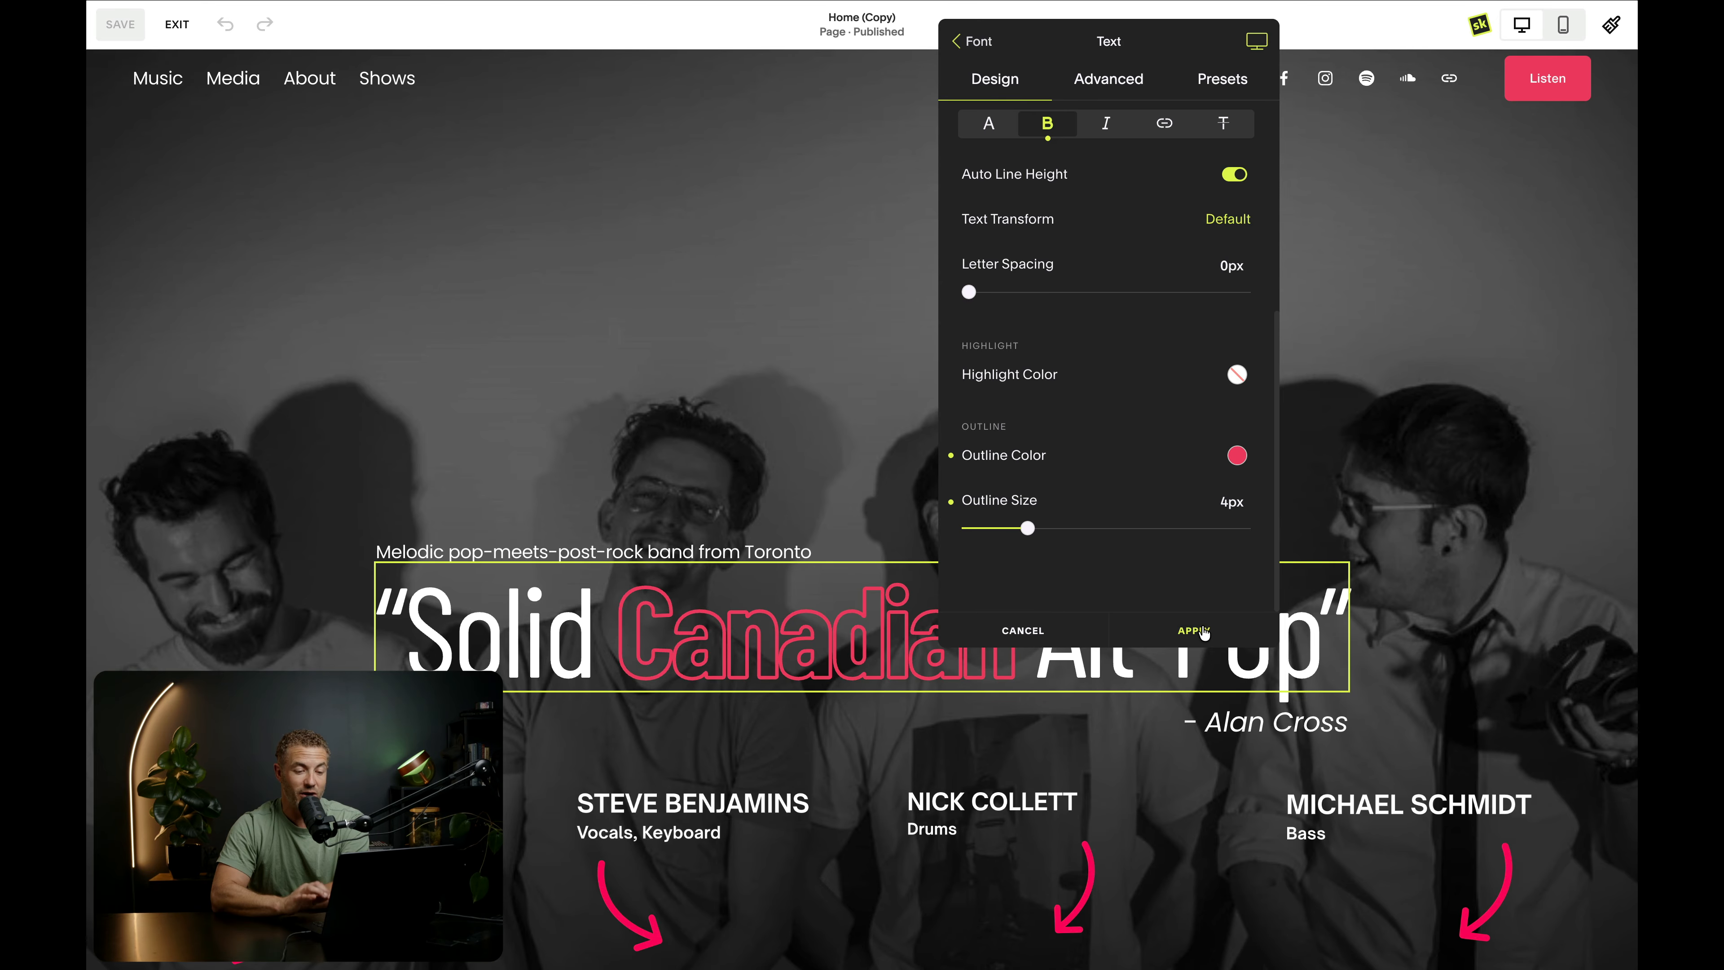
- View the saved text presets and reset the Heading 1 font changes on the hero text block
{"action": "left_click", "coordinate": [1220, 80]}
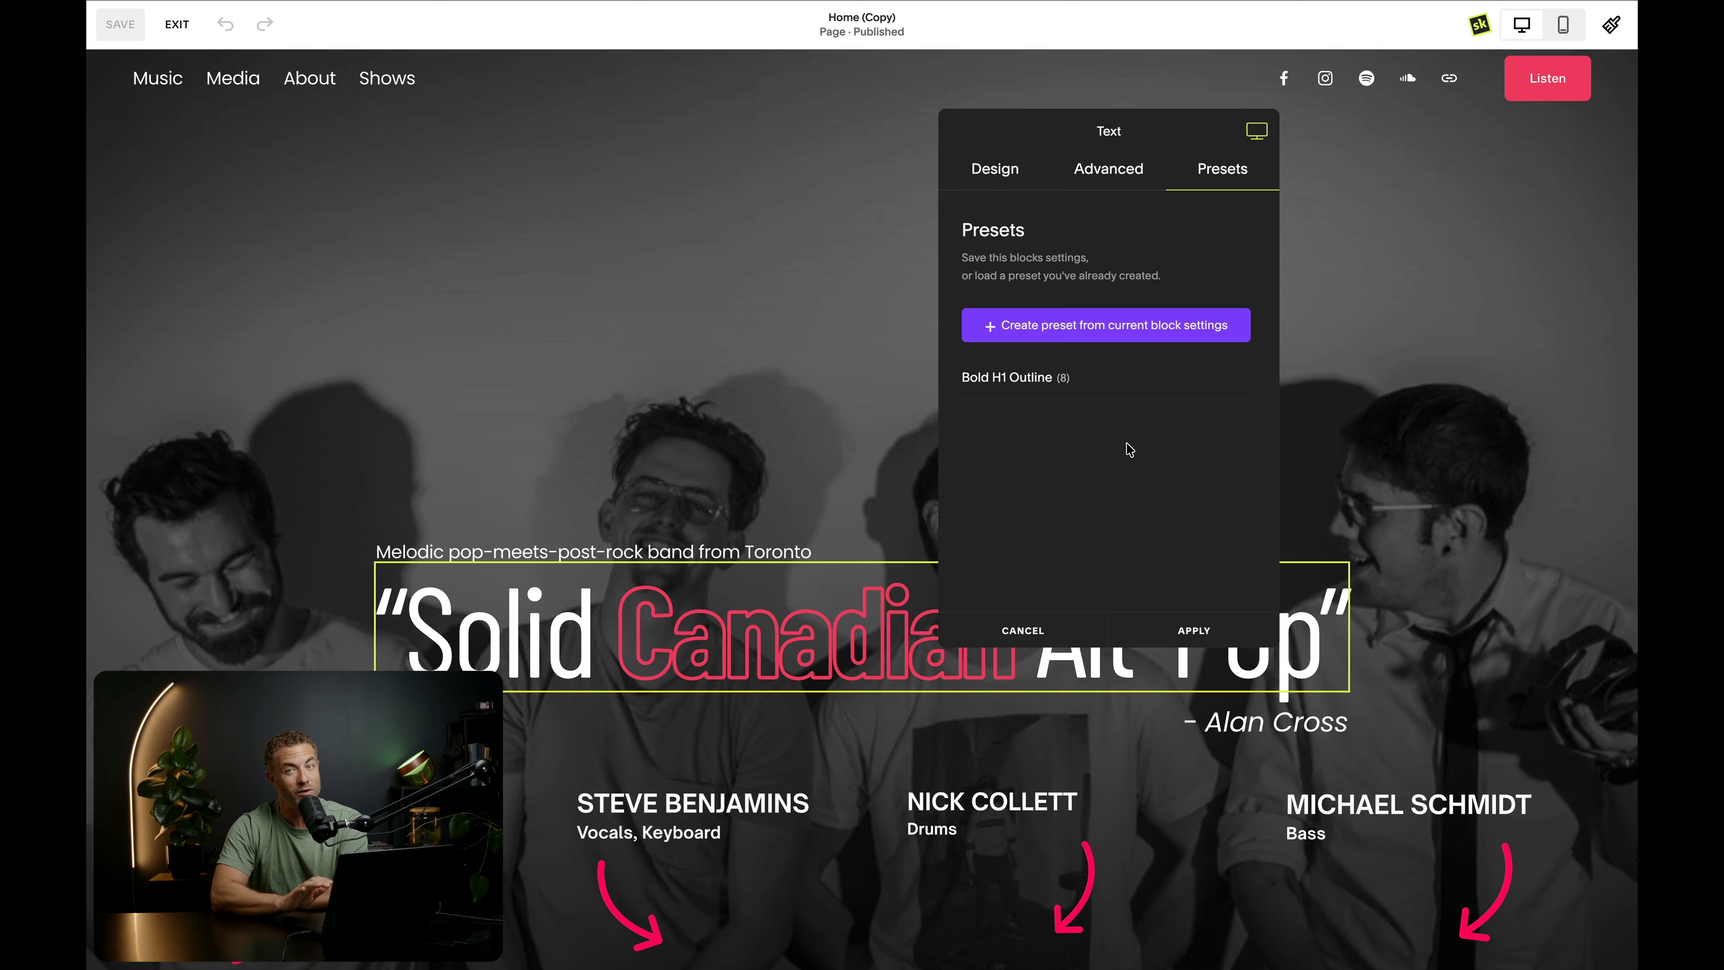
{"action": "left_click", "coordinate": [988, 170]}
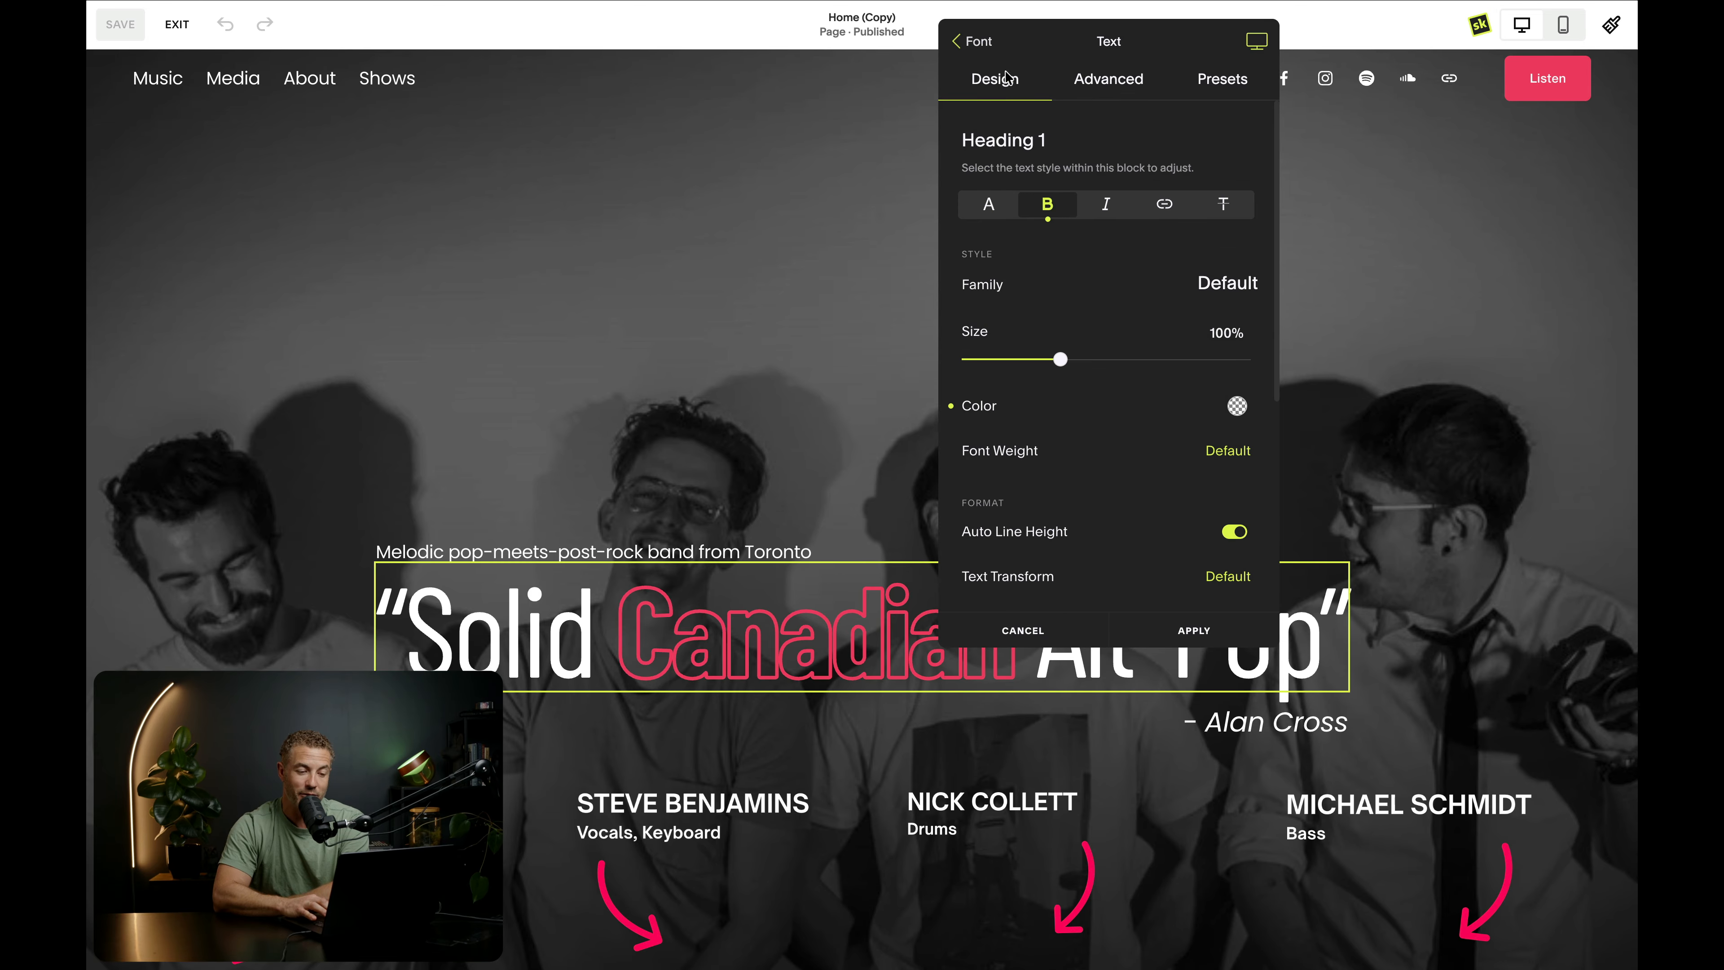
{"action": "left_click", "coordinate": [979, 41]}
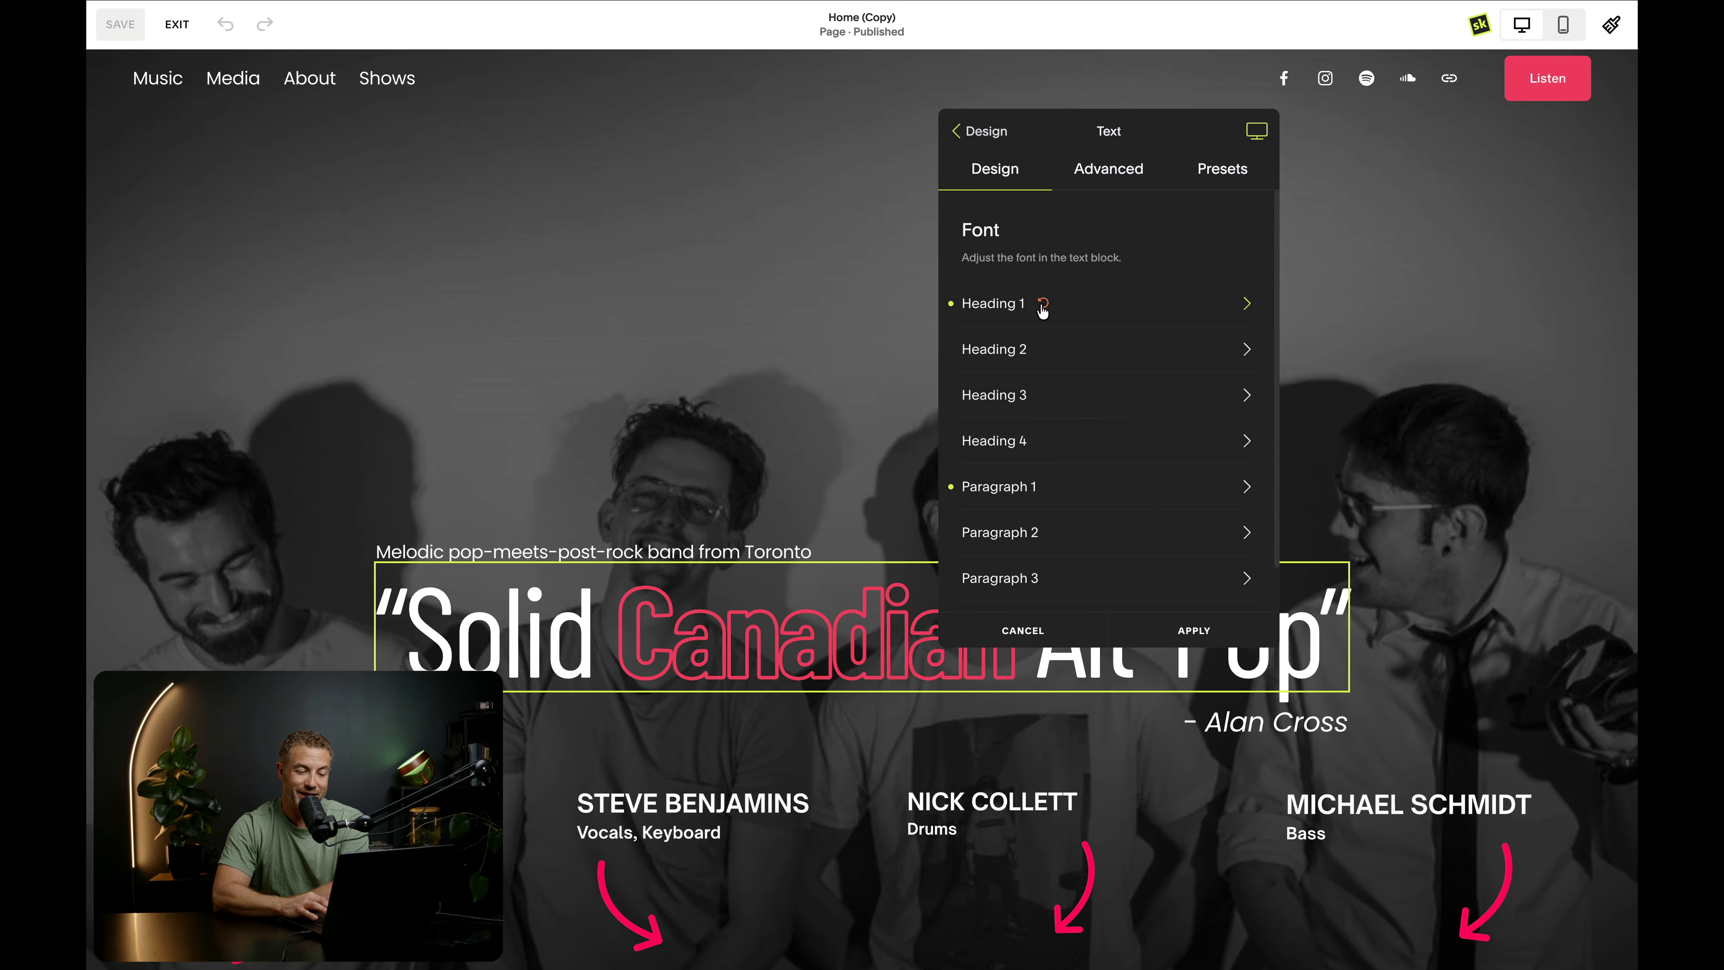
{"action": "left_click", "coordinate": [1042, 304]}
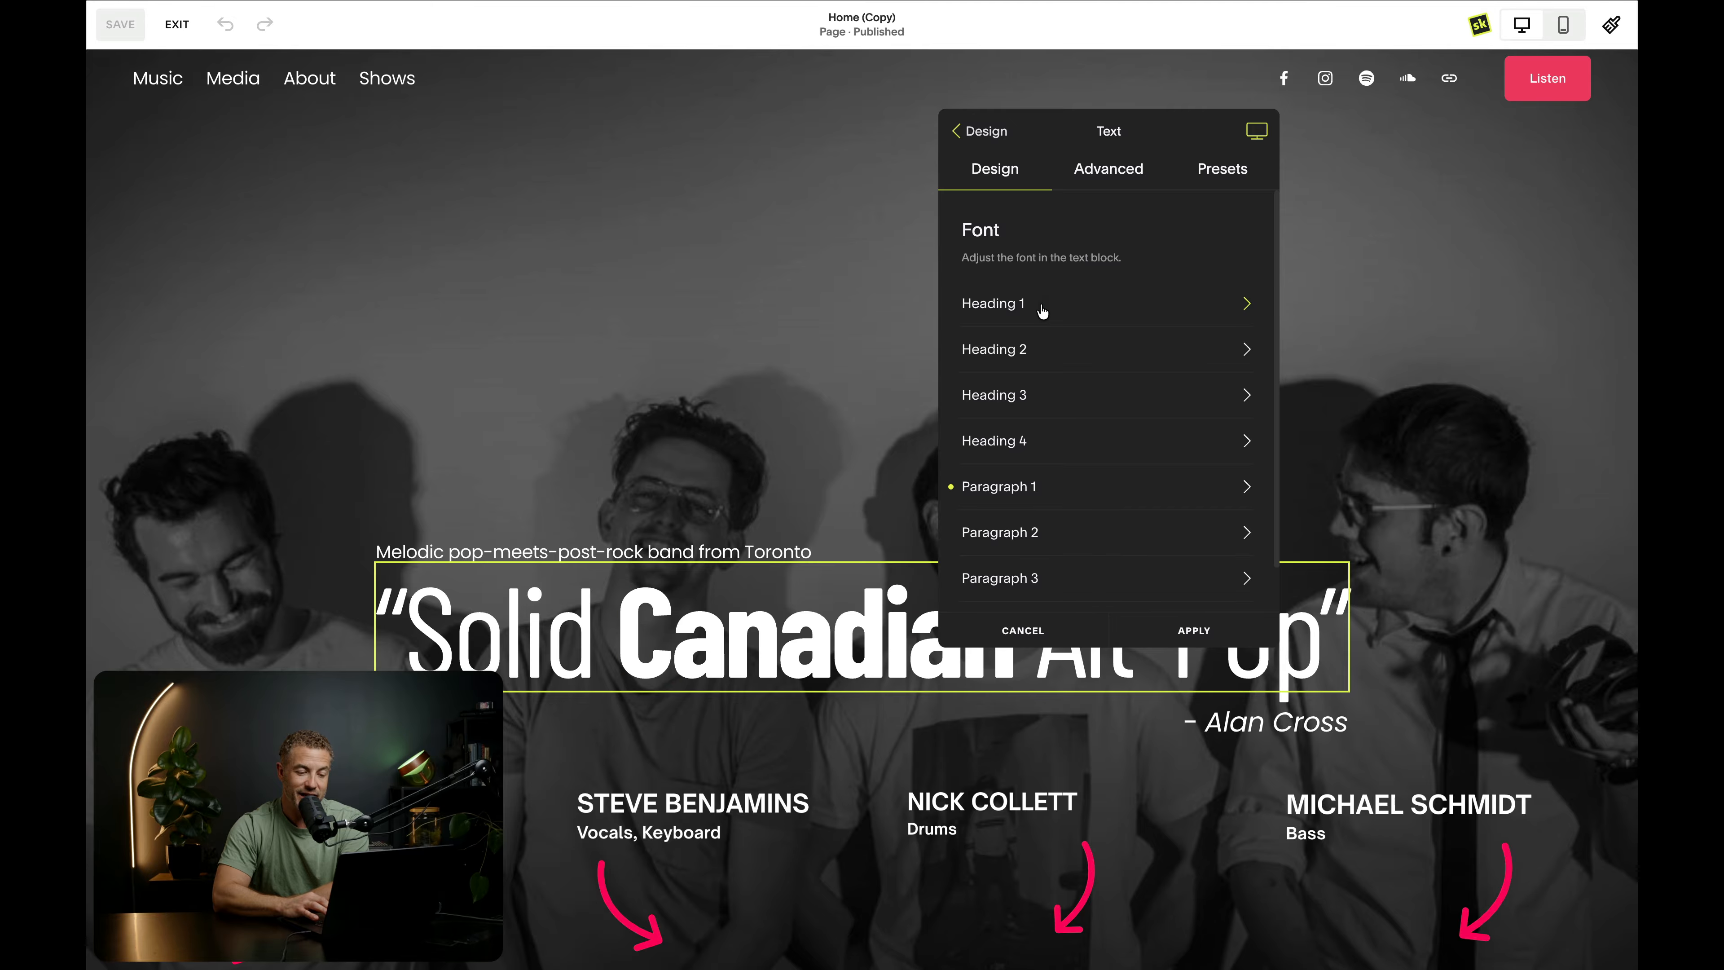
- Load the Bold H1 Outline preset on the hero text block and apply the change
{"action": "left_click", "coordinate": [1226, 182]}
{"action": "left_click", "coordinate": [1123, 382]}
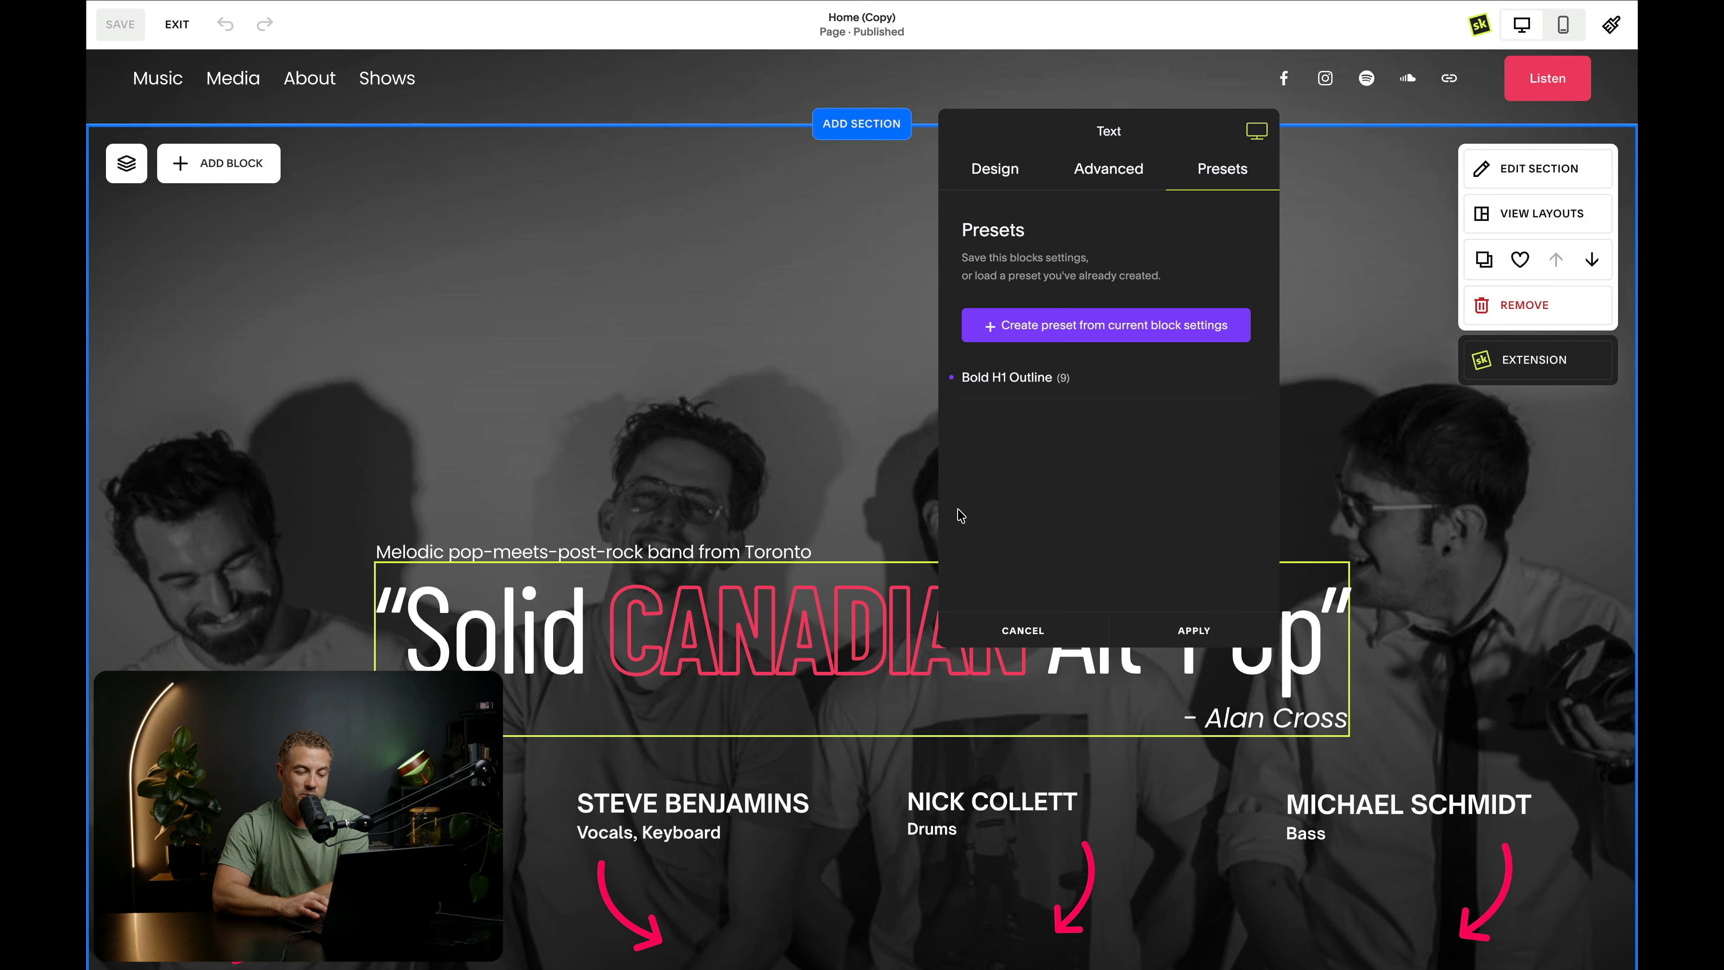
{"action": "left_click", "coordinate": [1193, 630]}
- Load the Bold H1 Outline preset on the ABOUT text block over the video
{"action": "scroll", "coordinate": [233, 493], "scroll_direction": "down", "scroll_amount": 10}
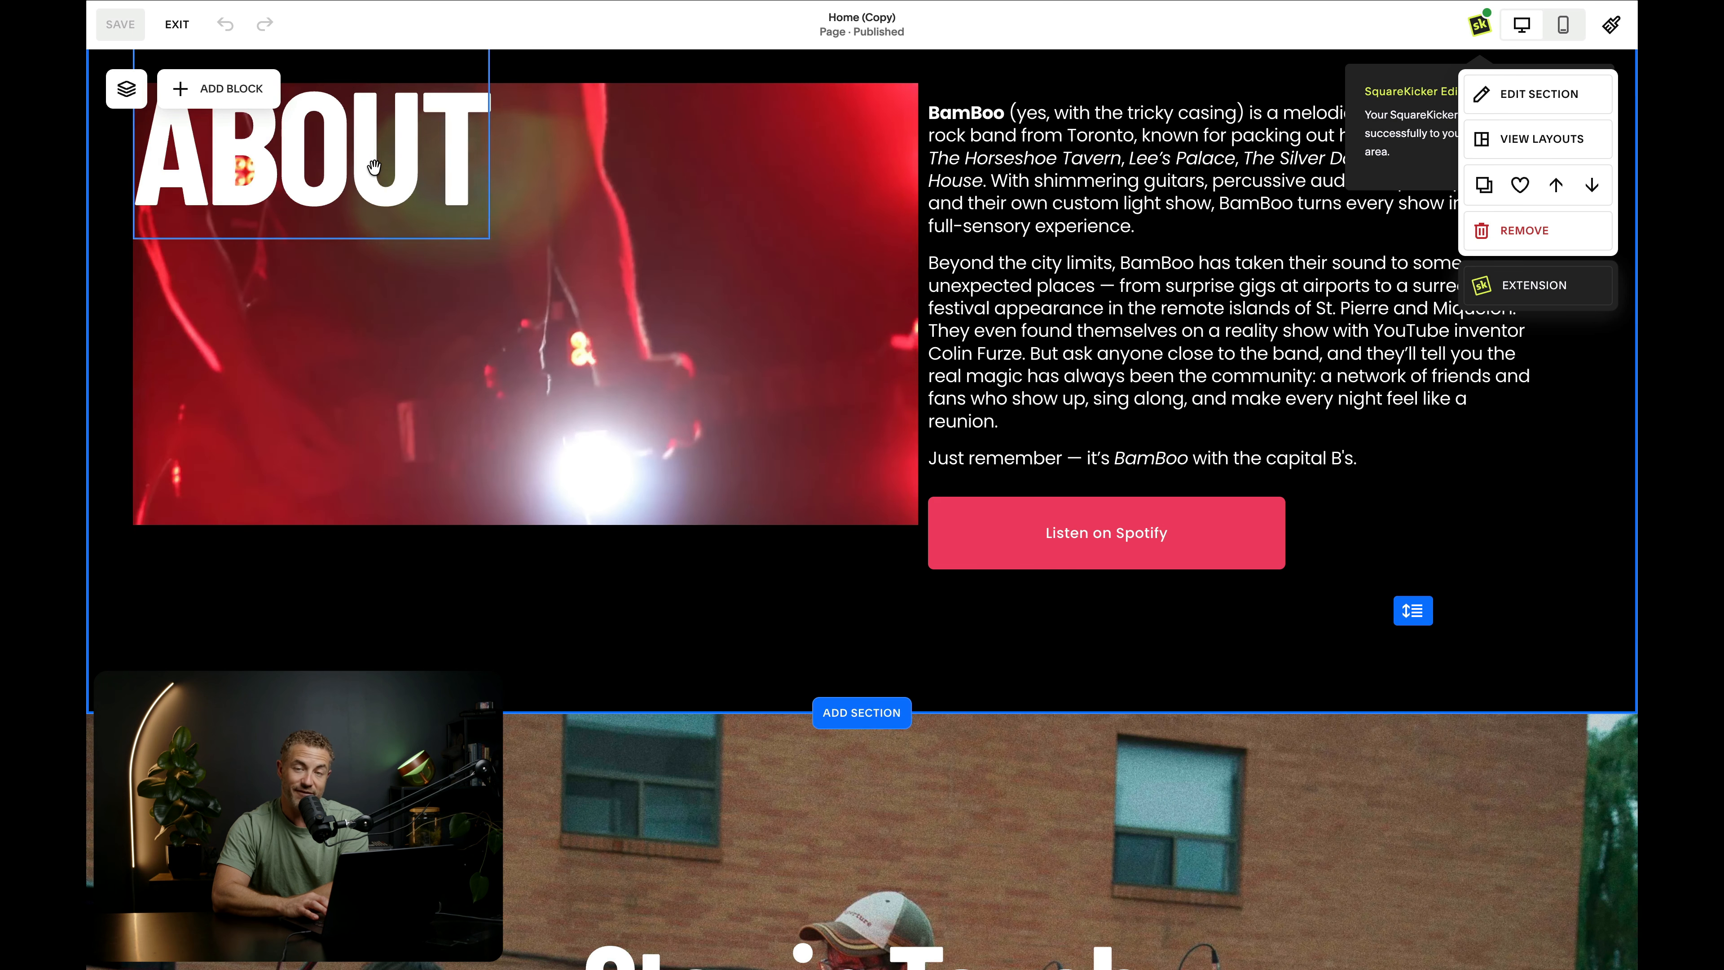
{"action": "scroll", "coordinate": [358, 158], "scroll_direction": "up", "scroll_amount": 3}
{"action": "left_click", "coordinate": [363, 319]}
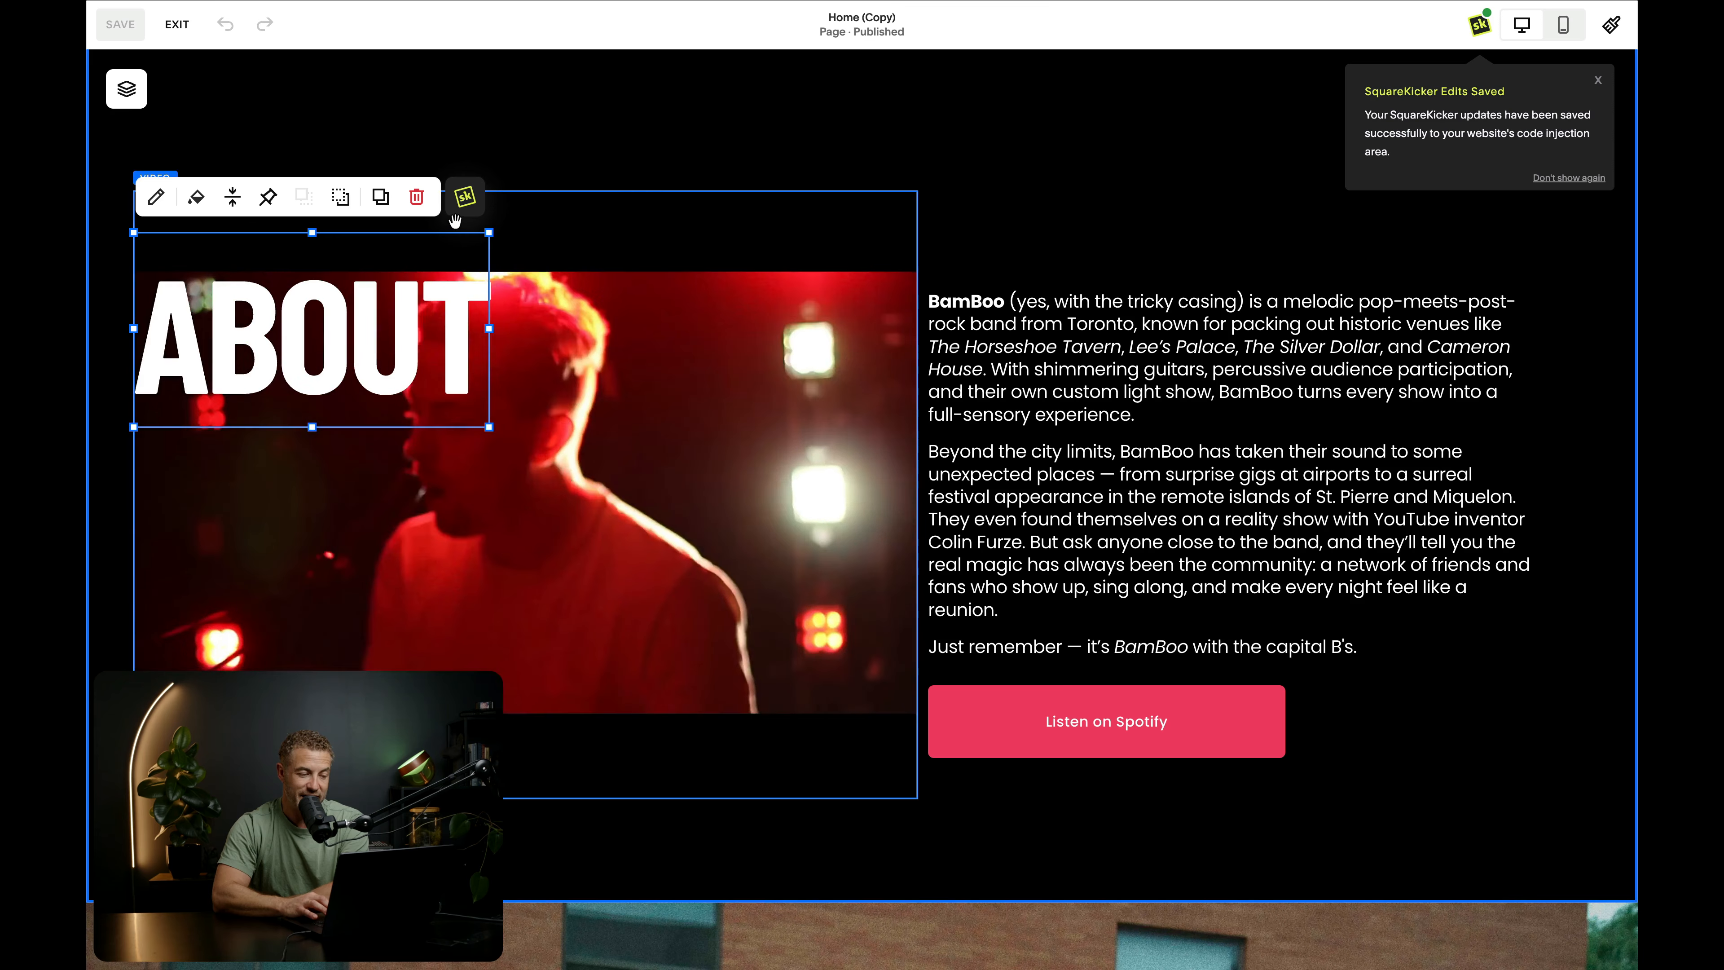
{"action": "left_click", "coordinate": [465, 197]}
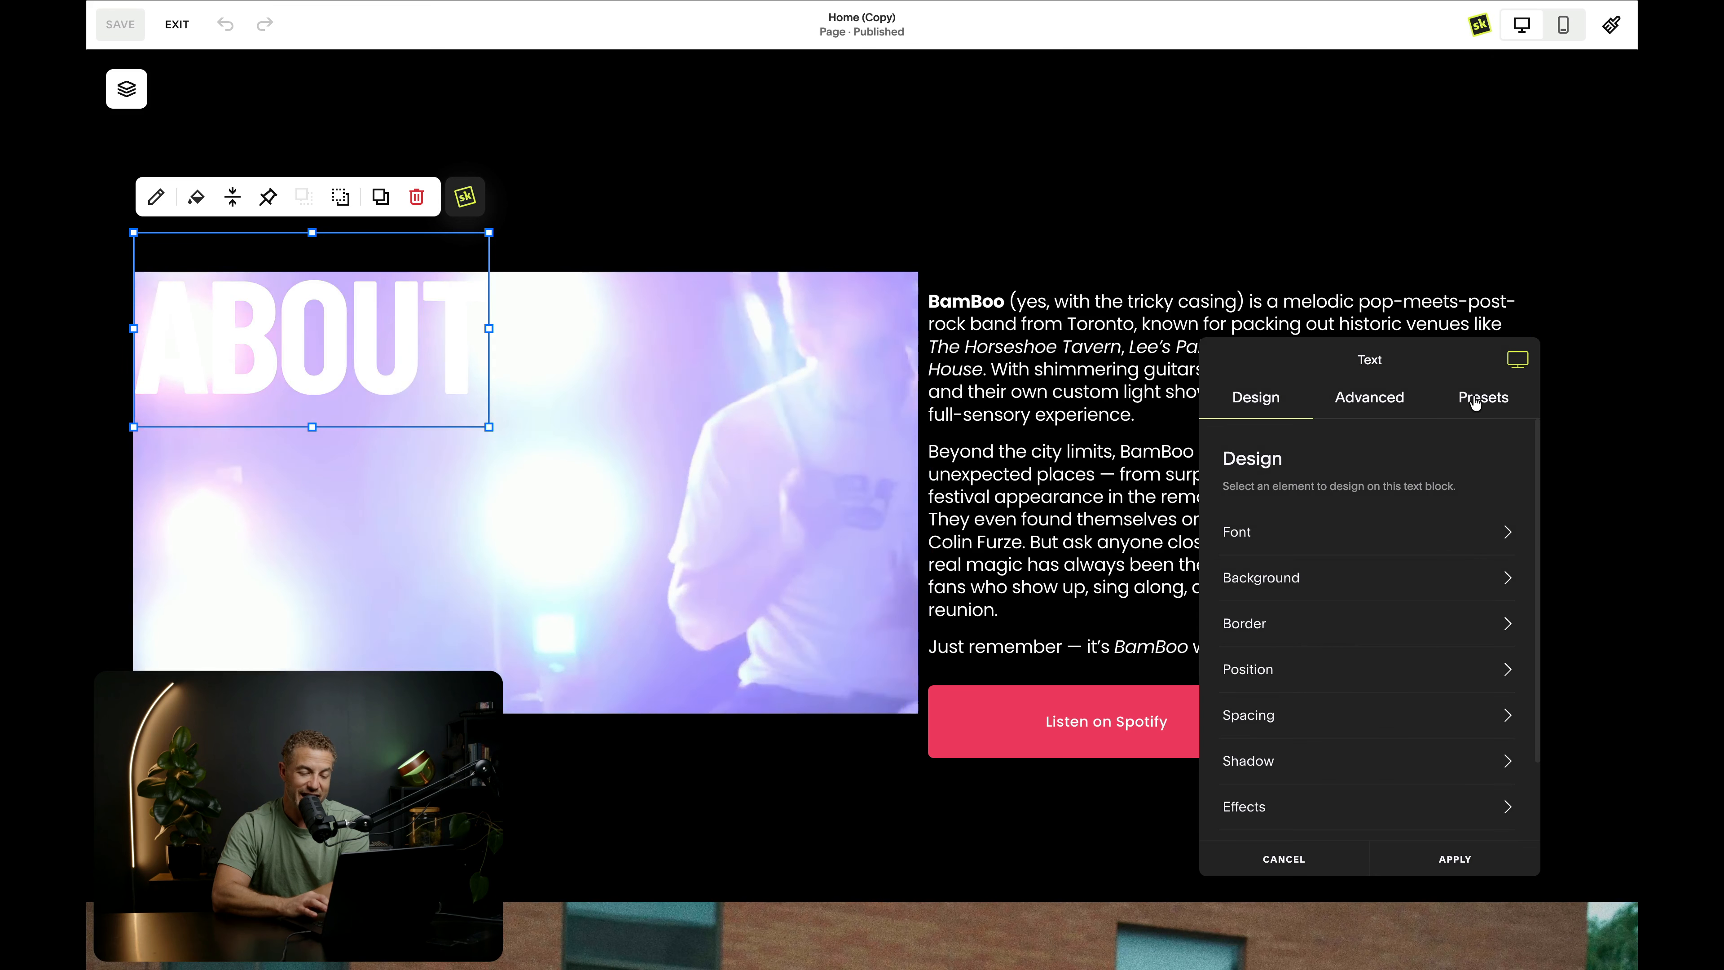
{"action": "left_click", "coordinate": [1477, 398]}
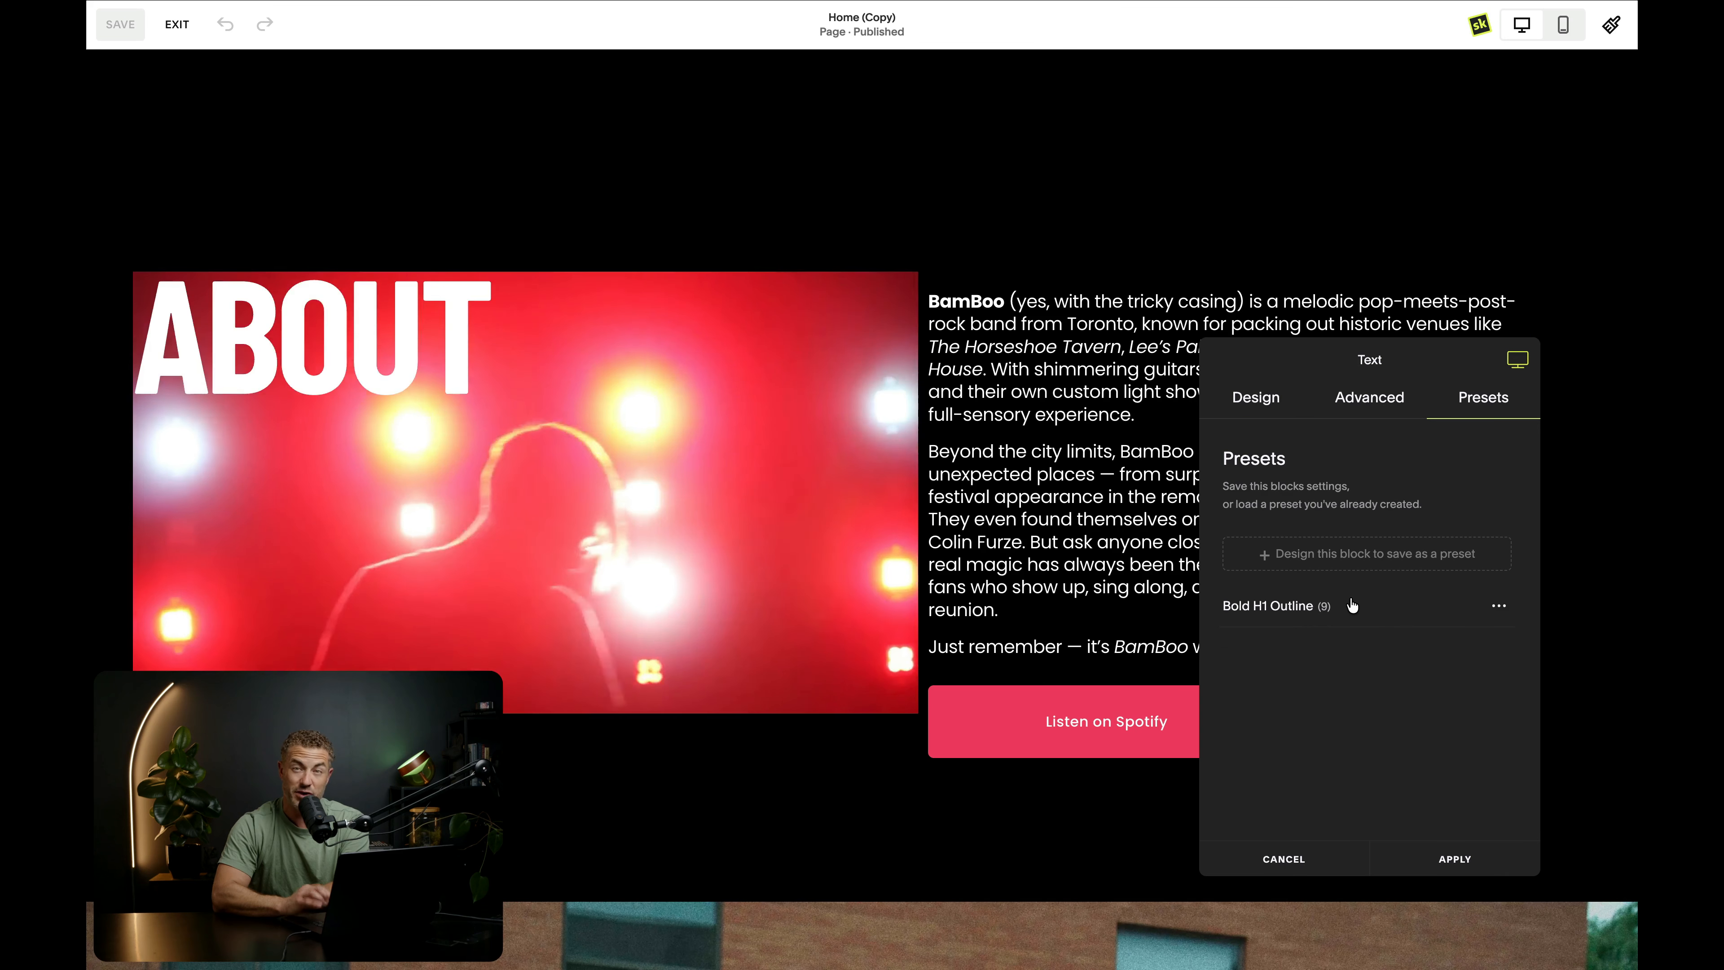
{"action": "left_click", "coordinate": [1352, 605]}
{"action": "scroll", "coordinate": [1352, 611], "scroll_direction": "down", "scroll_amount": 3}
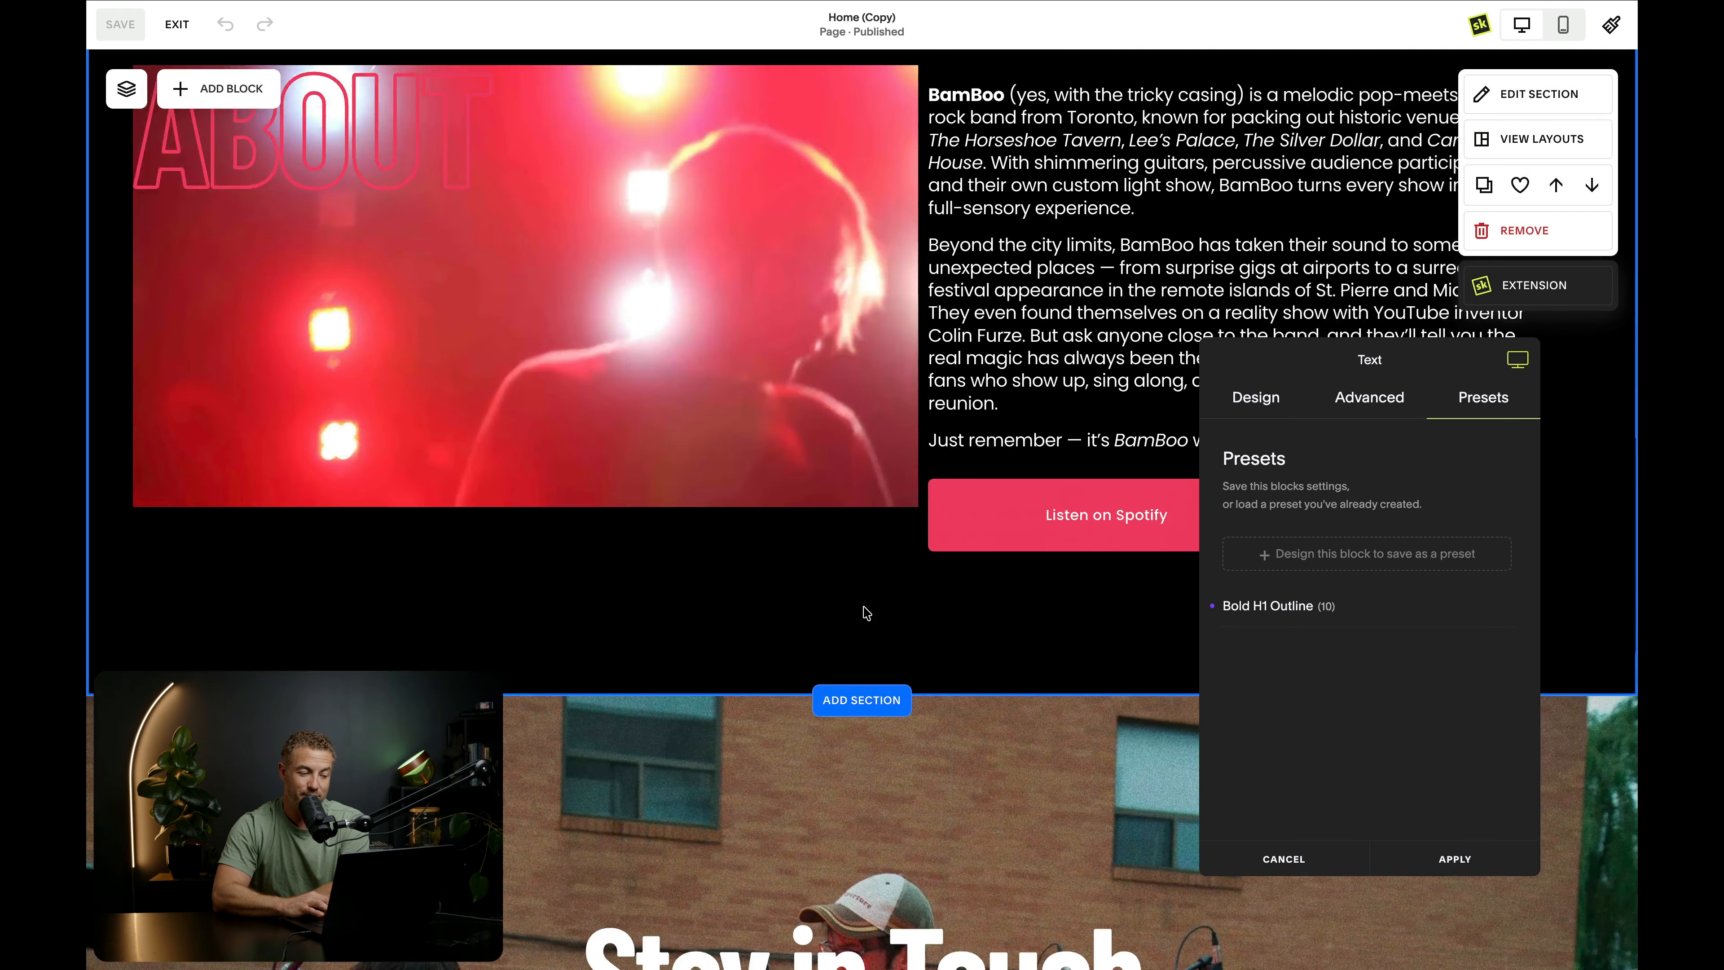
{"action": "scroll", "coordinate": [1425, 815], "scroll_direction": "up", "scroll_amount": 2}
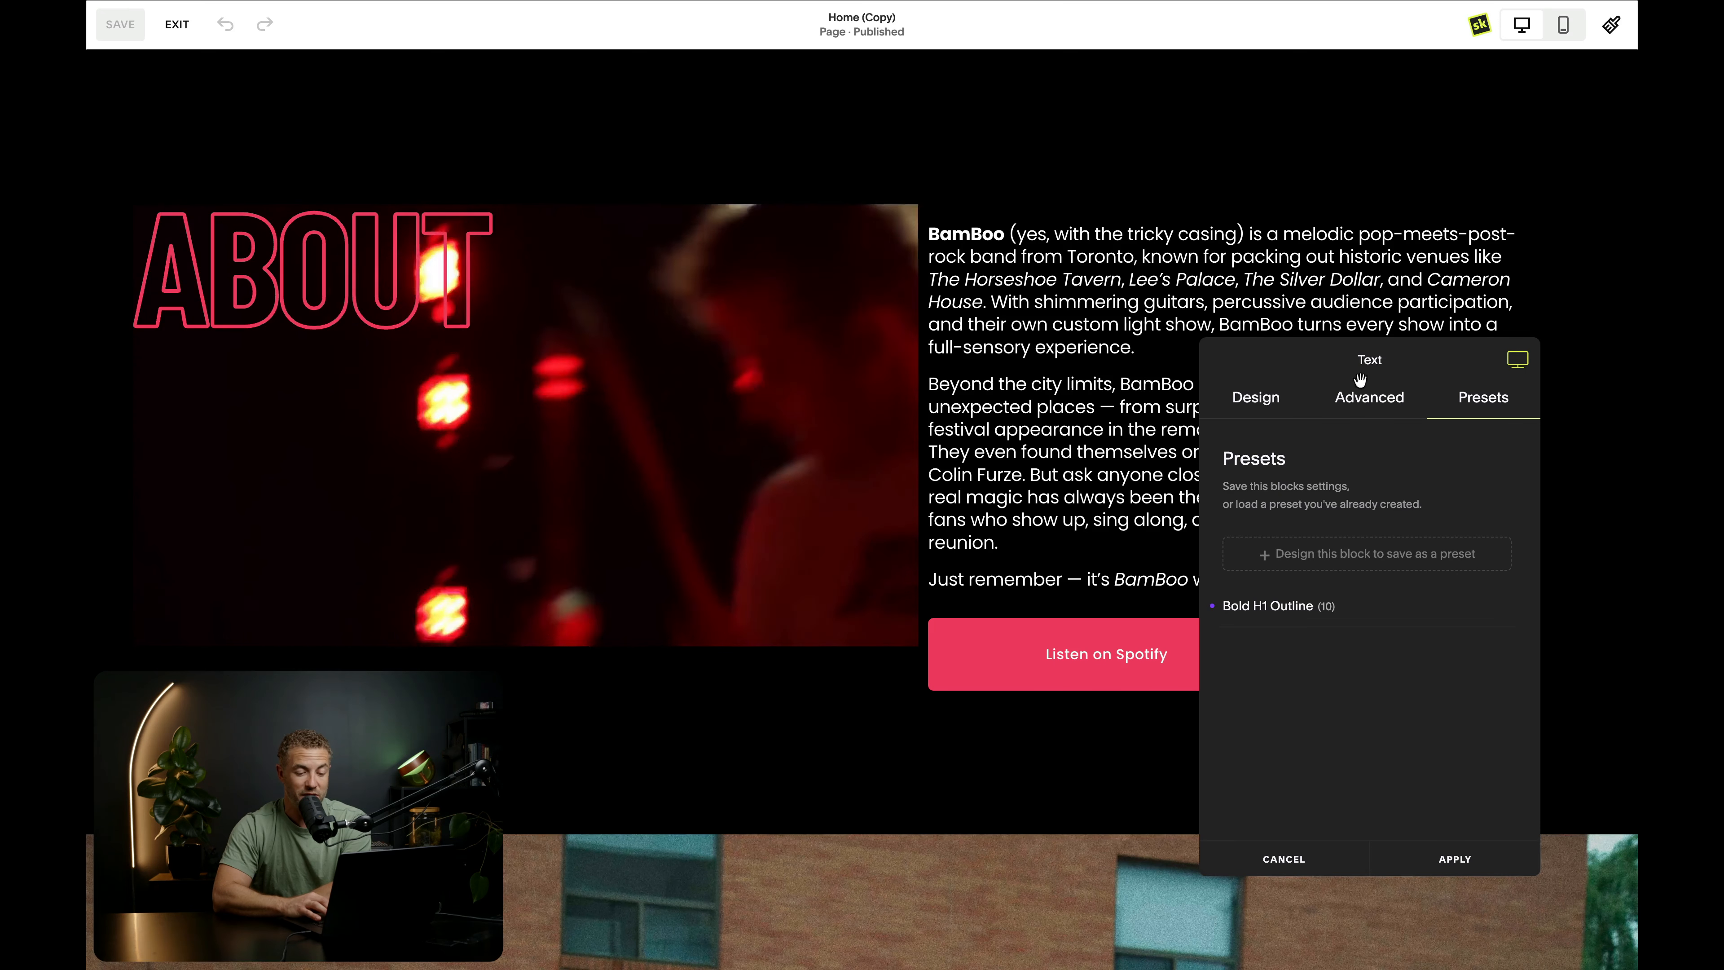
- Make the ABOUT text block a Sticky Block with the mode set to Top and preview it while scrolling
{"action": "left_click", "coordinate": [1369, 399]}
{"action": "left_click", "coordinate": [1366, 627]}
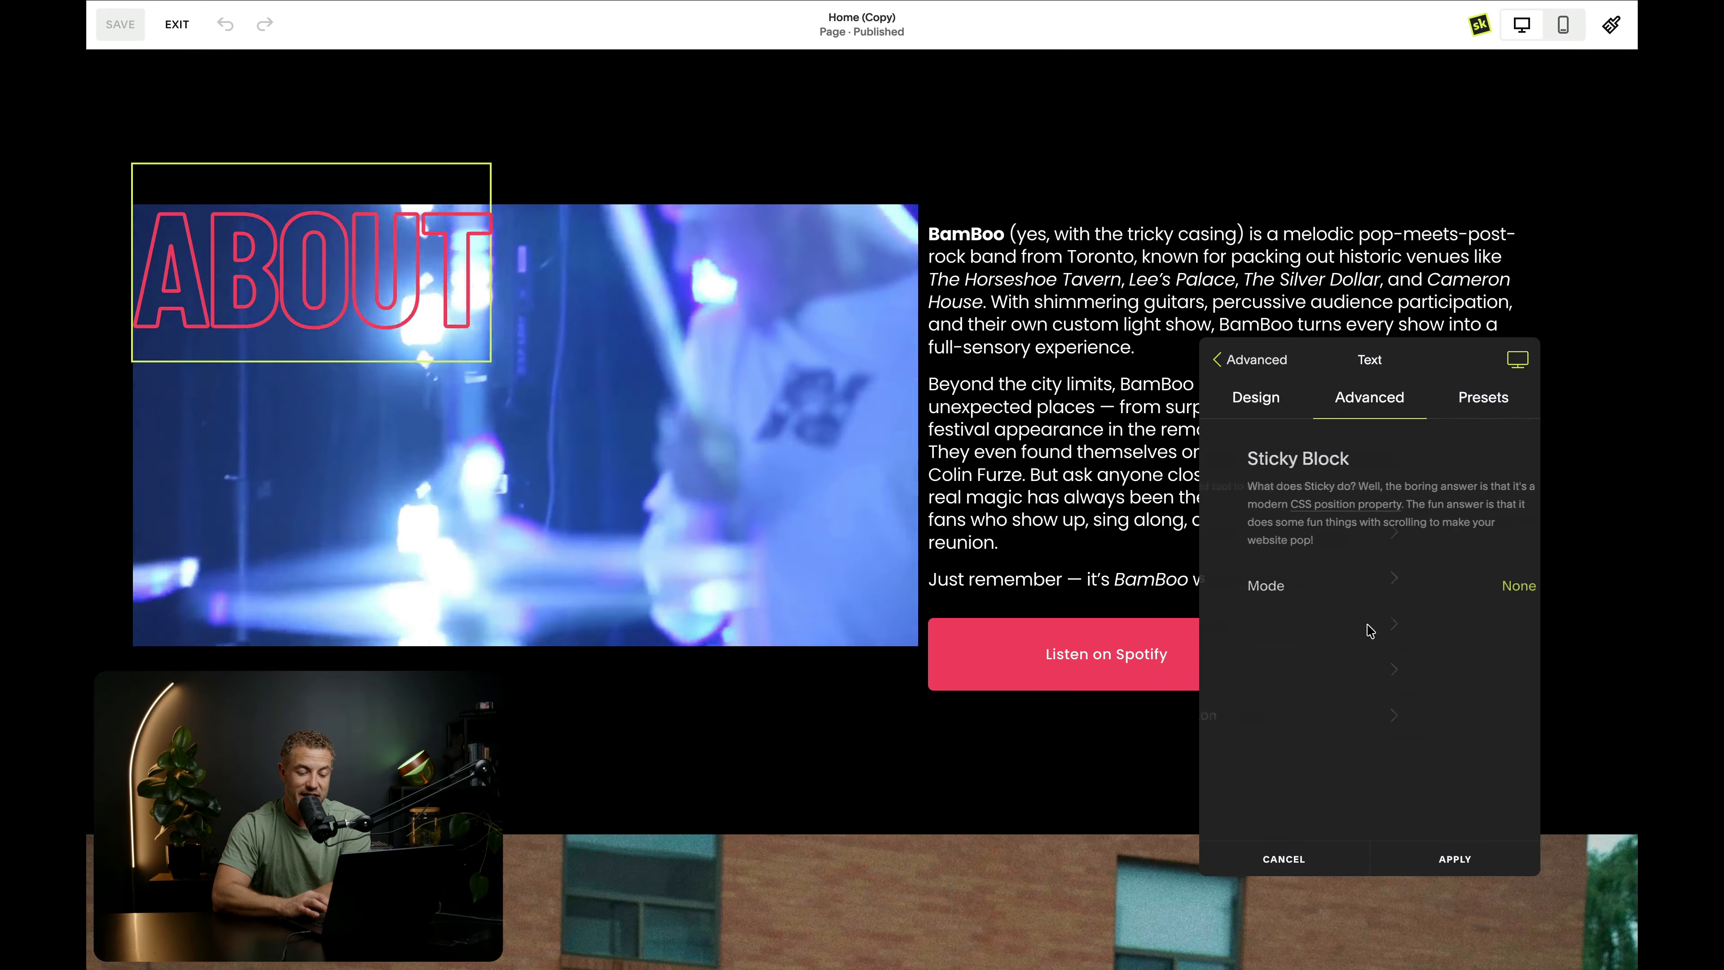
{"action": "left_click", "coordinate": [1429, 585]}
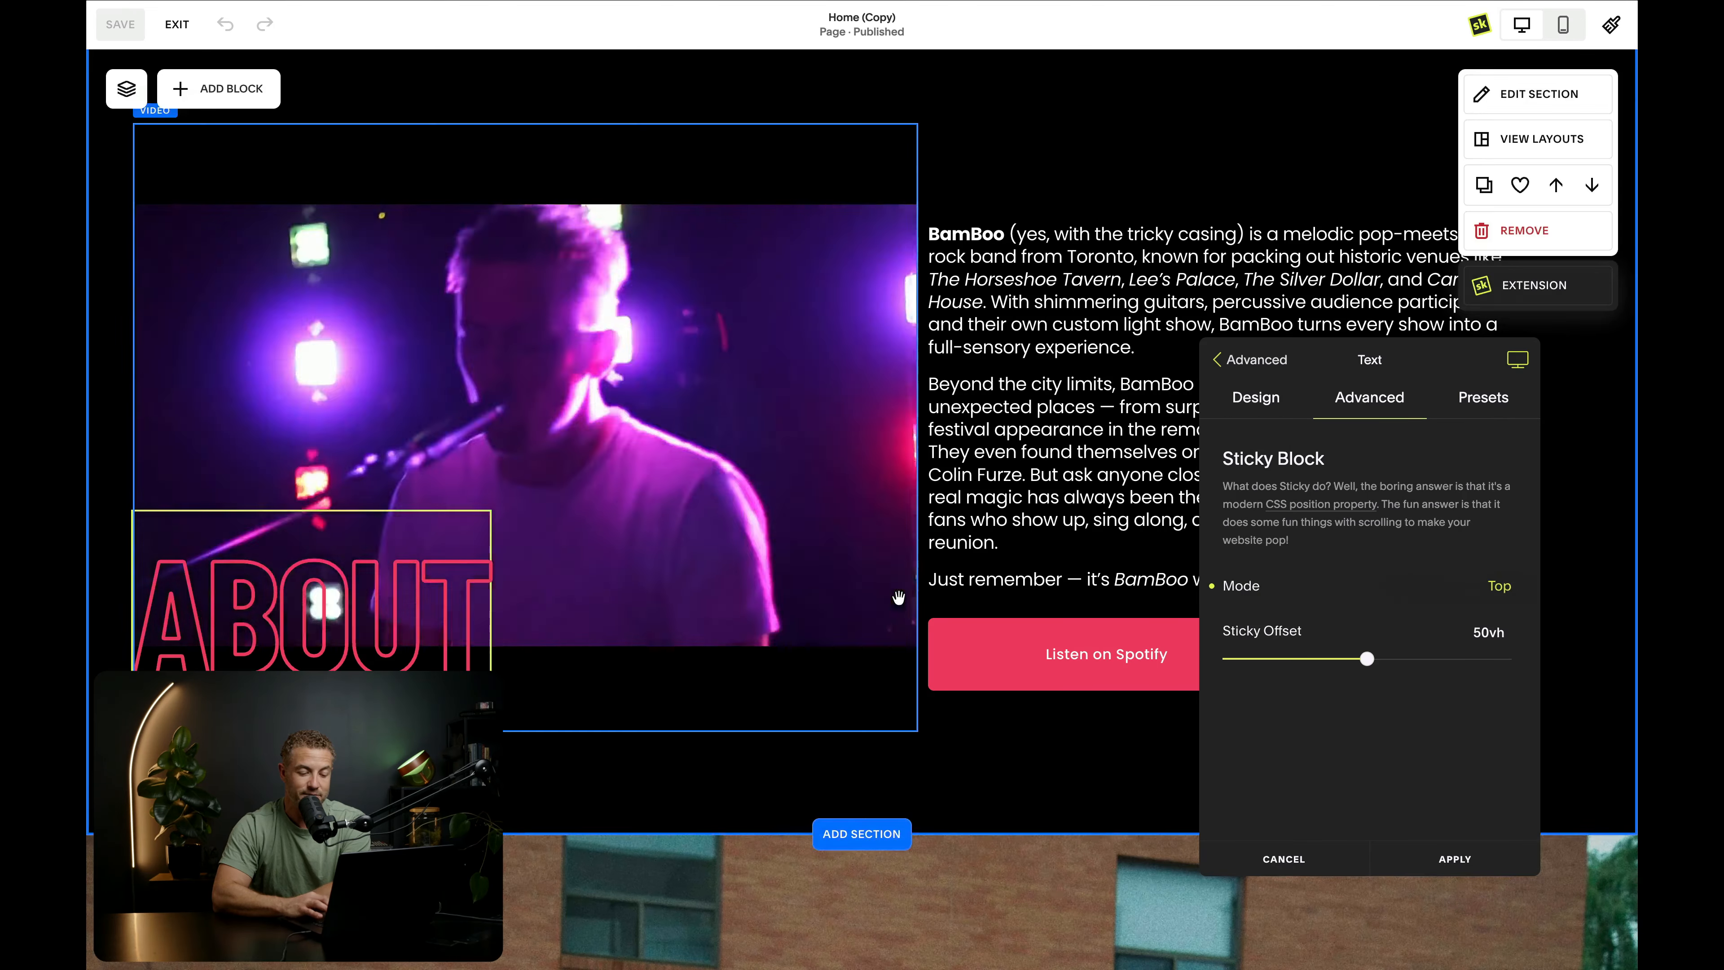
{"action": "scroll", "coordinate": [898, 597], "scroll_direction": "down", "scroll_amount": 2}
{"action": "scroll", "coordinate": [898, 596], "scroll_direction": "up", "scroll_amount": 5}
{"action": "scroll", "coordinate": [898, 596], "scroll_direction": "up", "scroll_amount": 3}
{"action": "scroll", "coordinate": [898, 597], "scroll_direction": "down", "scroll_amount": 2}
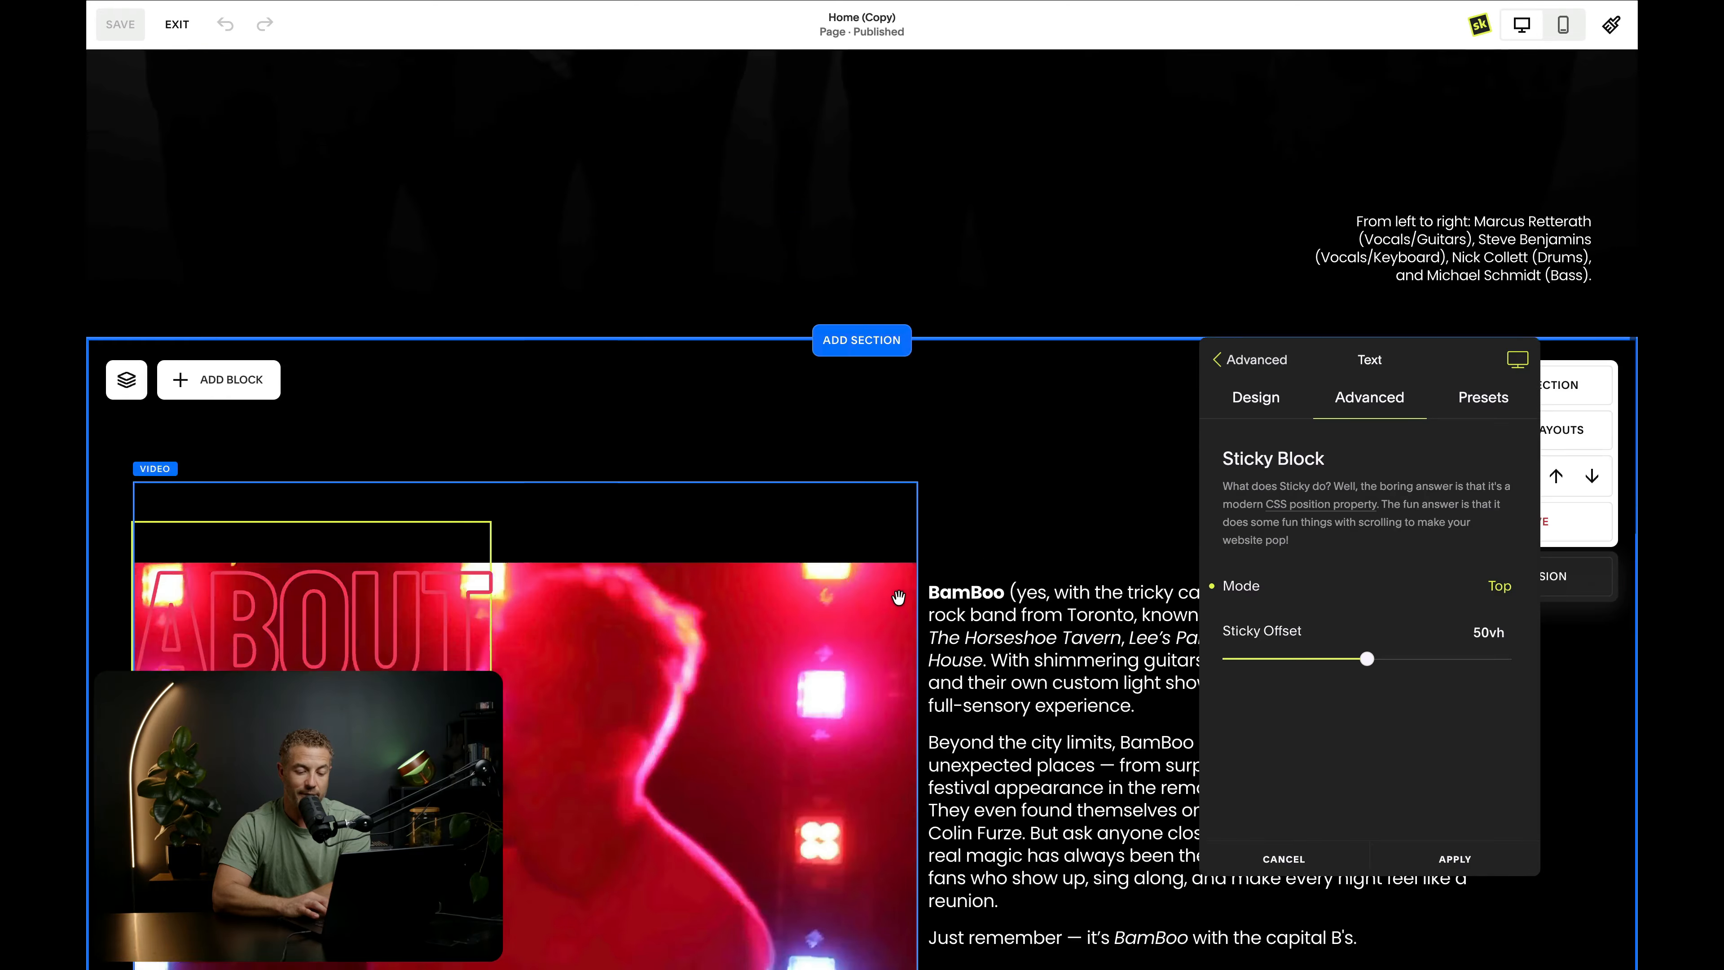
- Set the ABOUT block's Sticky Offset to 10vh, check how it sticks while scrolling, and apply the change
{"action": "left_click_drag", "start_coordinate": [1365, 652], "coordinate": [1258, 658]}
{"action": "scroll", "coordinate": [878, 521], "scroll_direction": "down", "scroll_amount": 5}
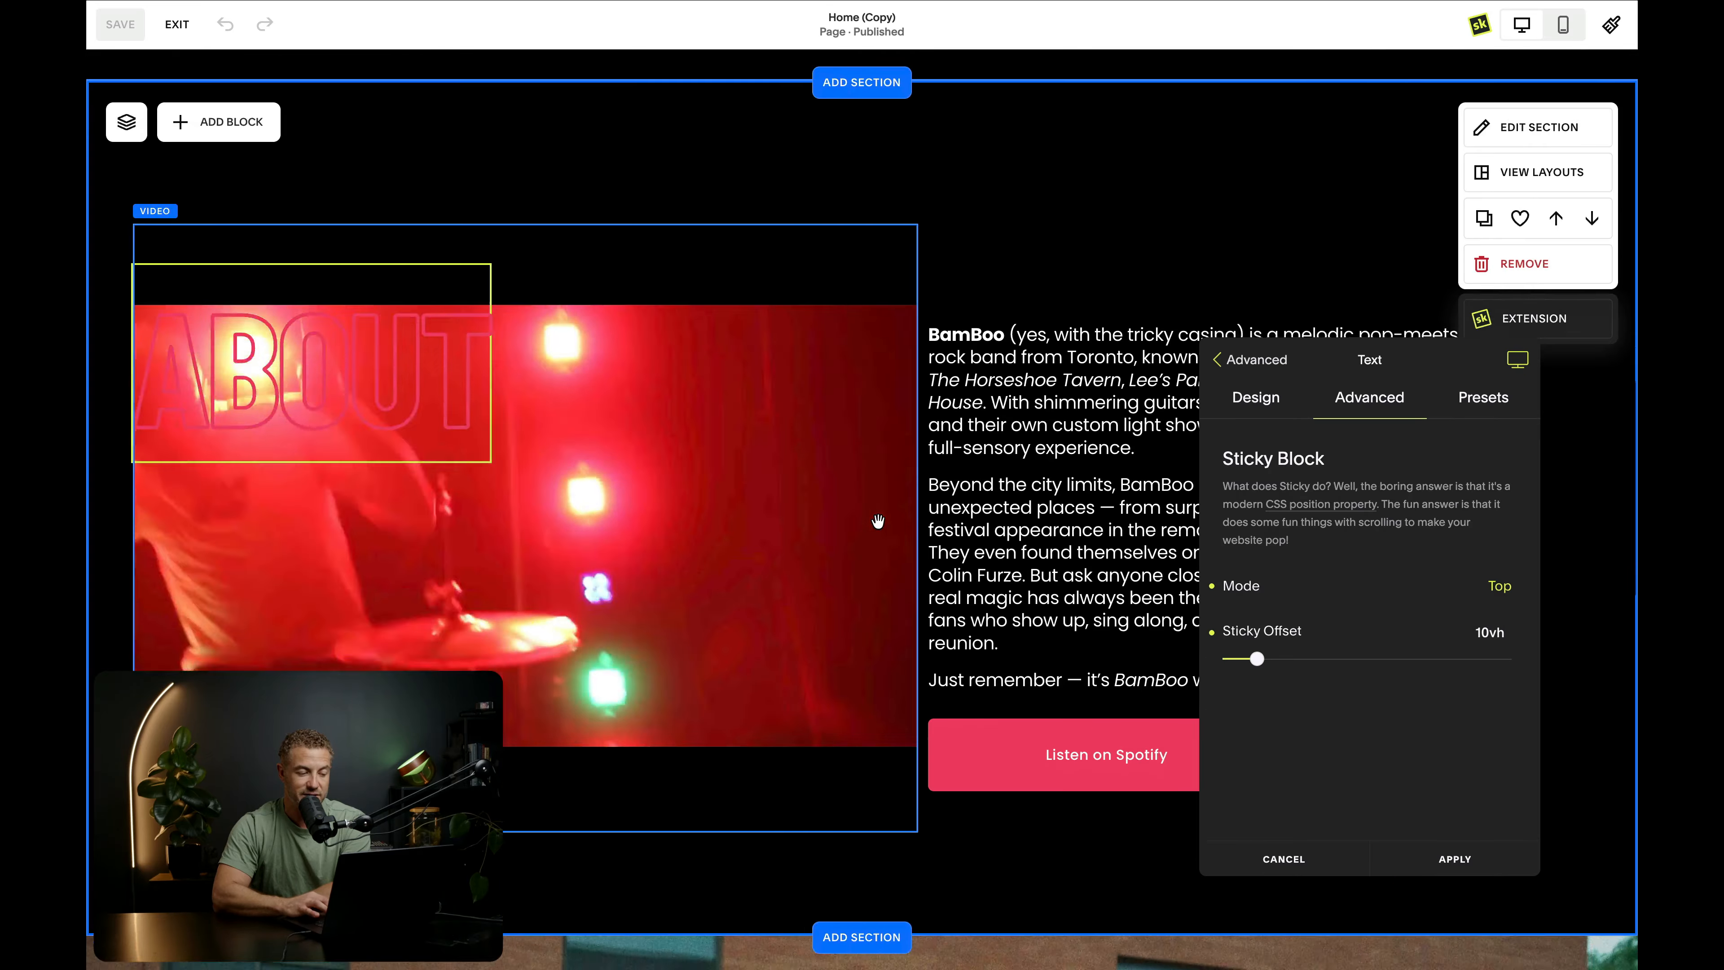
{"action": "scroll", "coordinate": [877, 520], "scroll_direction": "down", "scroll_amount": 4}
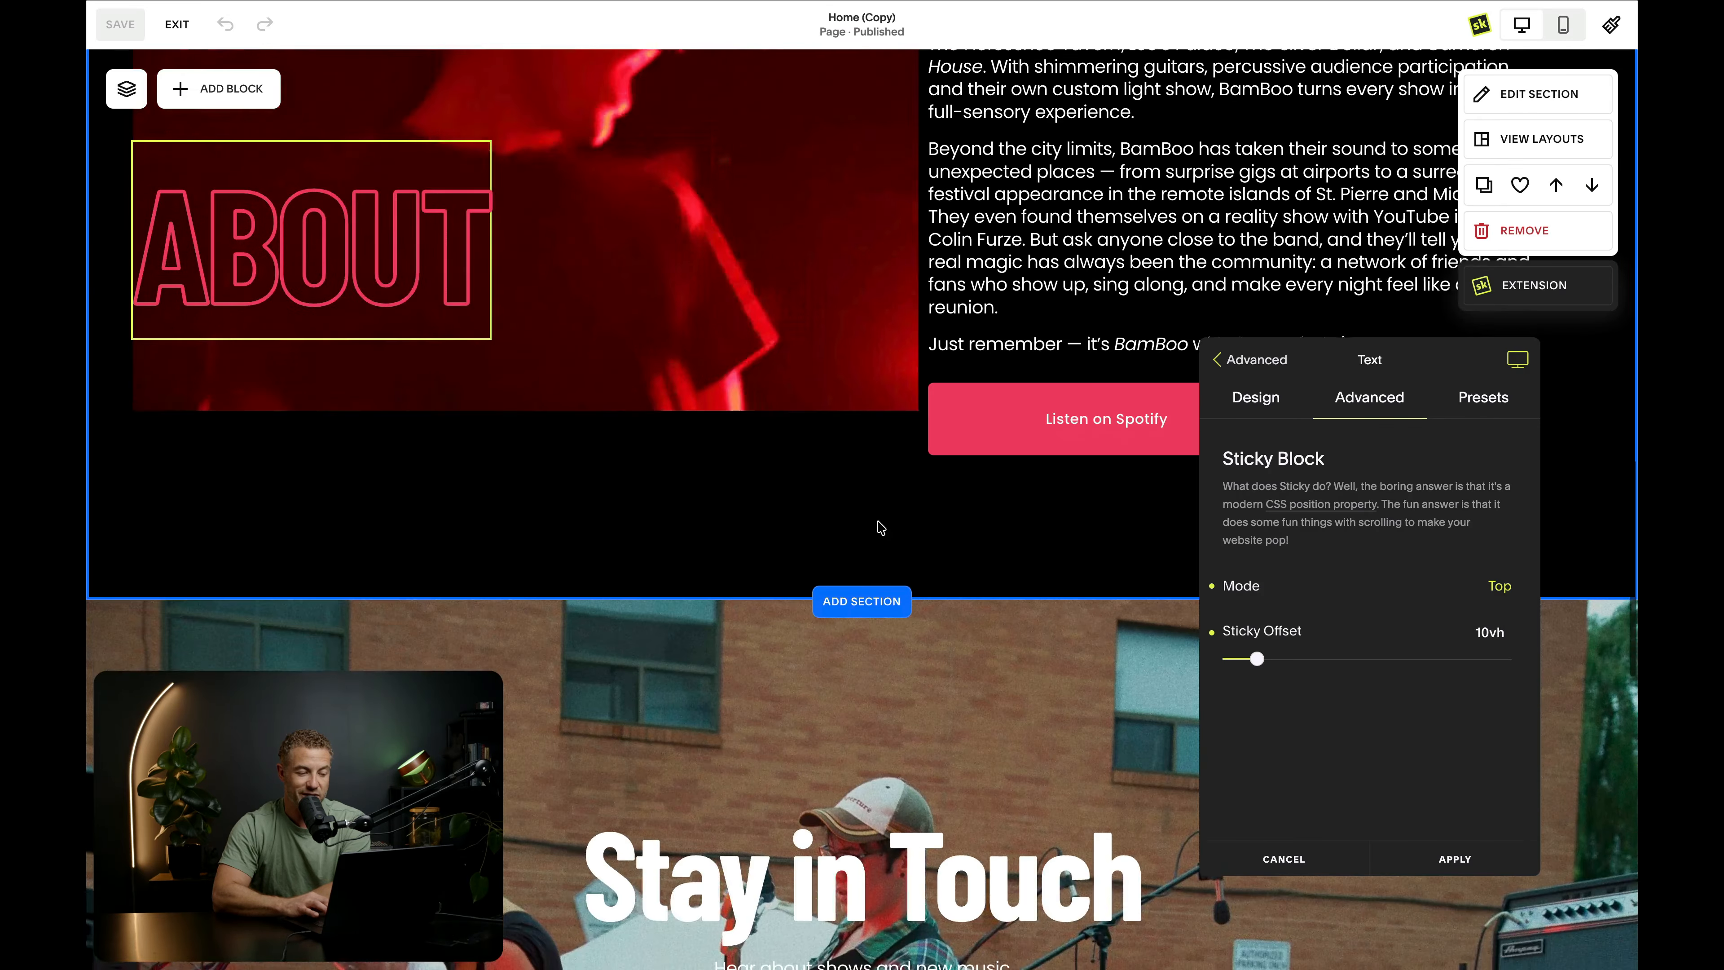
{"action": "scroll", "coordinate": [747, 495], "scroll_direction": "down", "scroll_amount": 4}
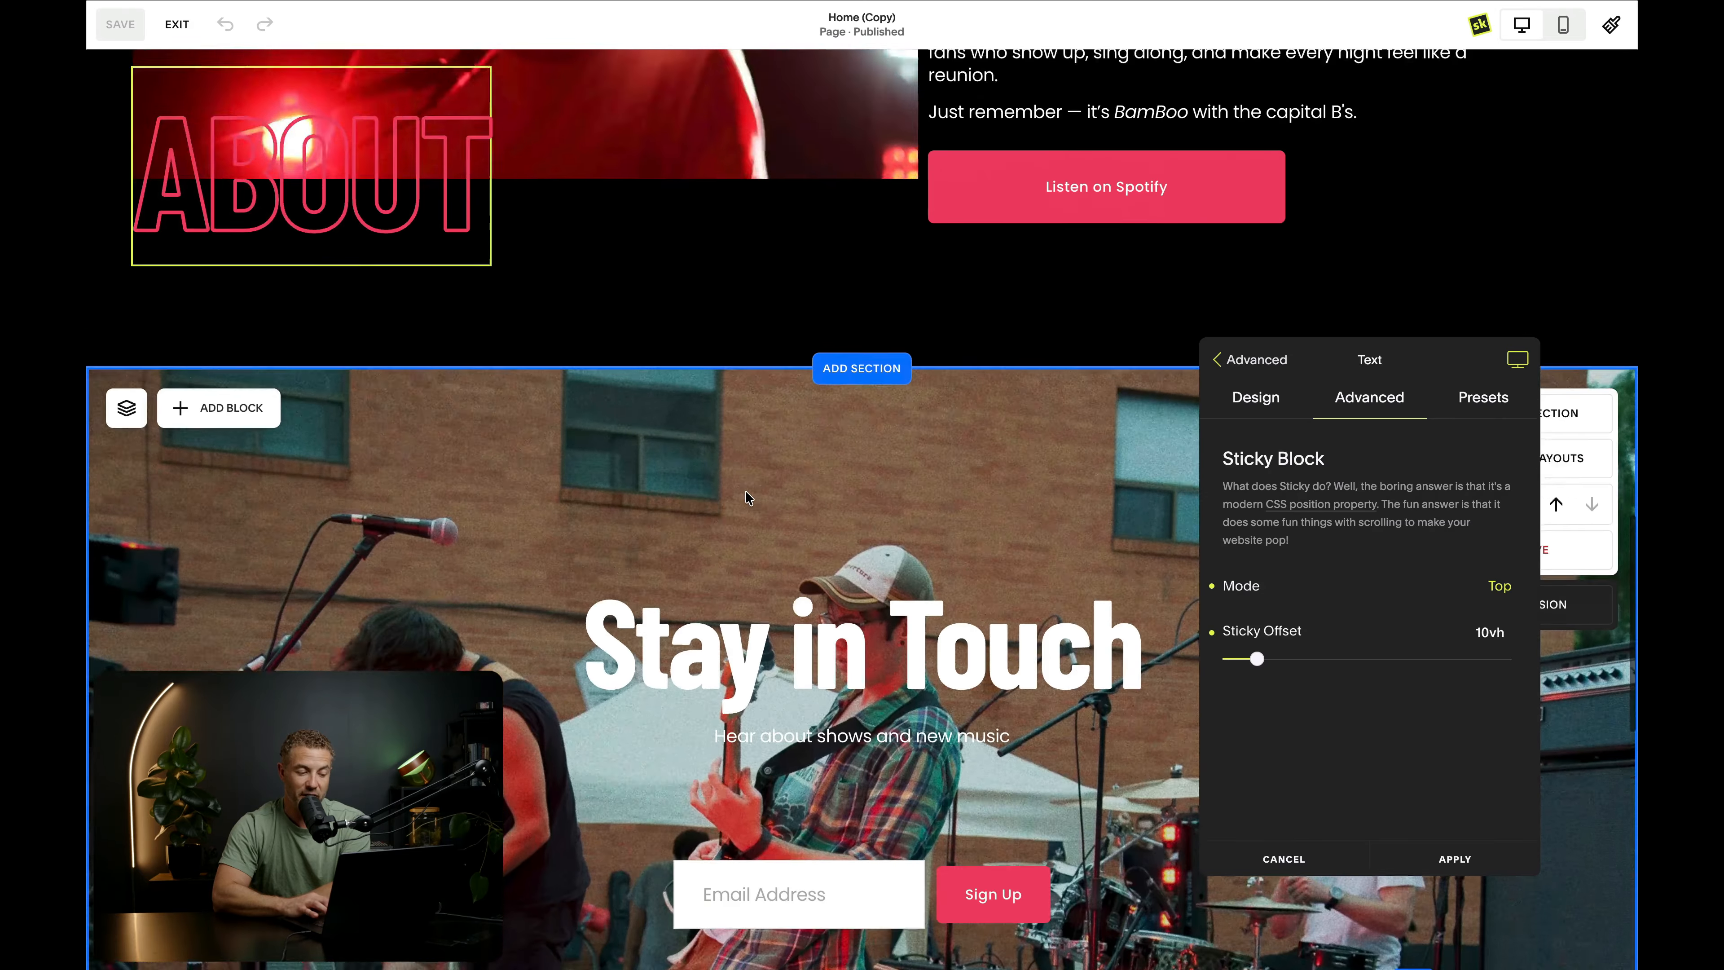
{"action": "scroll", "coordinate": [746, 496], "scroll_direction": "up", "scroll_amount": 4}
{"action": "scroll", "coordinate": [744, 490], "scroll_direction": "up", "scroll_amount": 12}
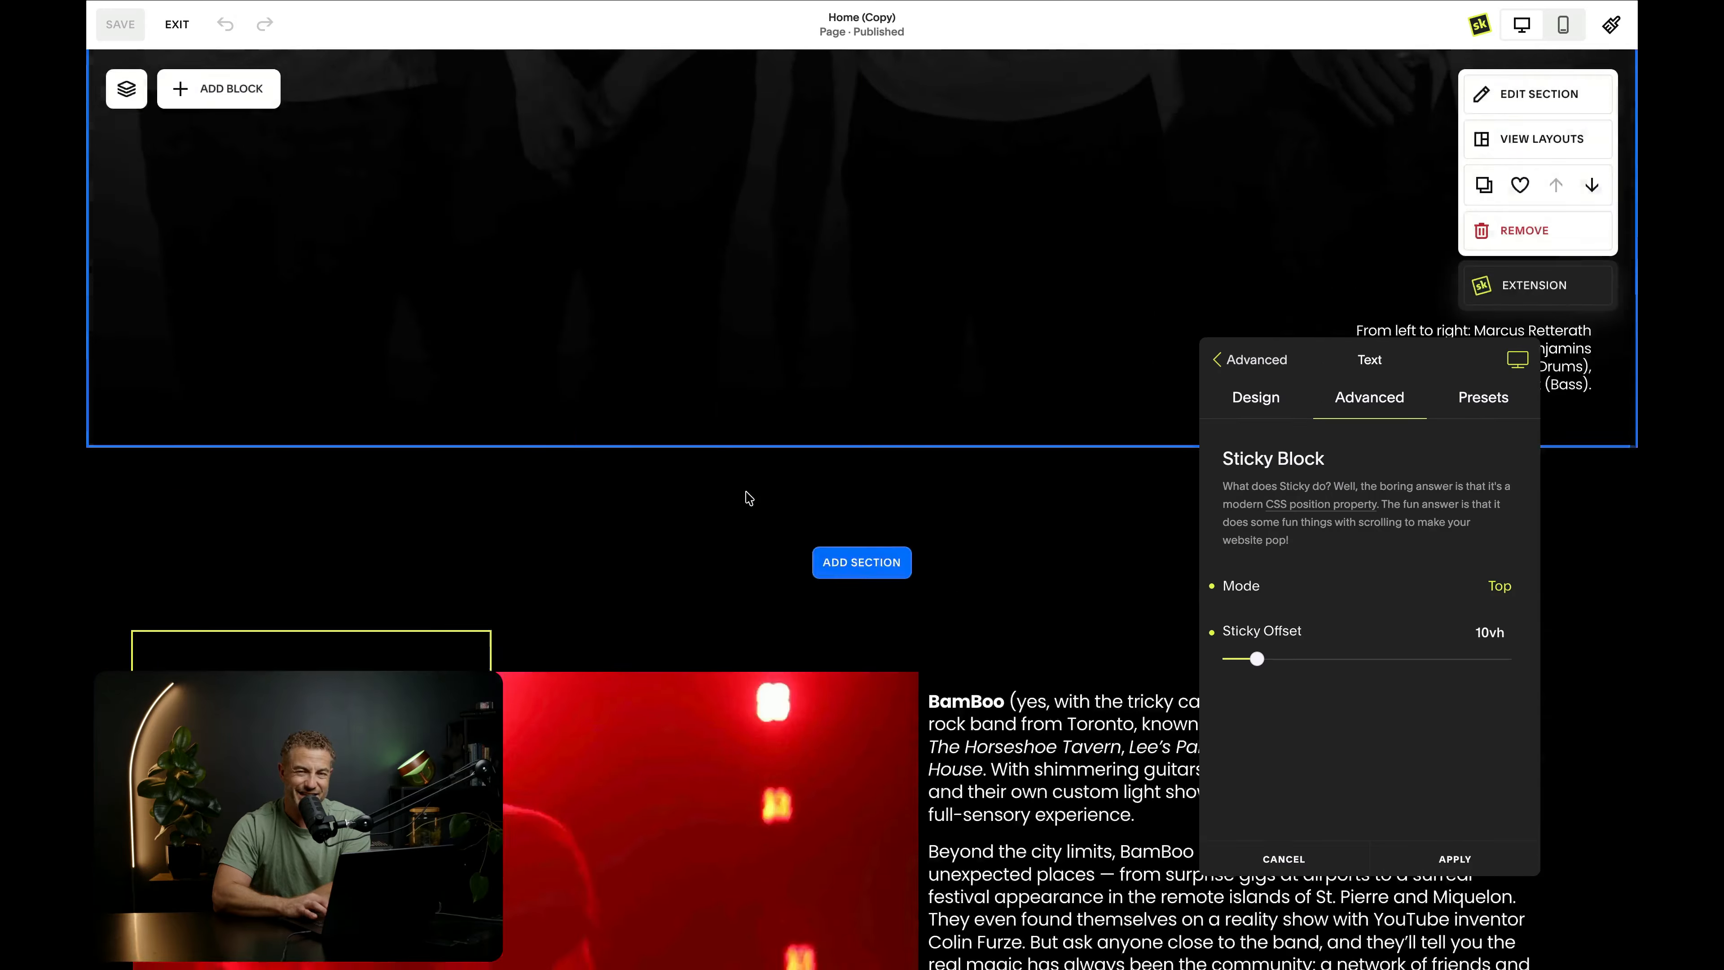
{"action": "scroll", "coordinate": [746, 490], "scroll_direction": "down", "scroll_amount": 10}
{"action": "scroll", "coordinate": [746, 490], "scroll_direction": "down", "scroll_amount": 5}
{"action": "scroll", "coordinate": [745, 490], "scroll_direction": "up", "scroll_amount": 13}
{"action": "scroll", "coordinate": [746, 490], "scroll_direction": "down", "scroll_amount": 8}
{"action": "scroll", "coordinate": [746, 491], "scroll_direction": "down", "scroll_amount": 6}
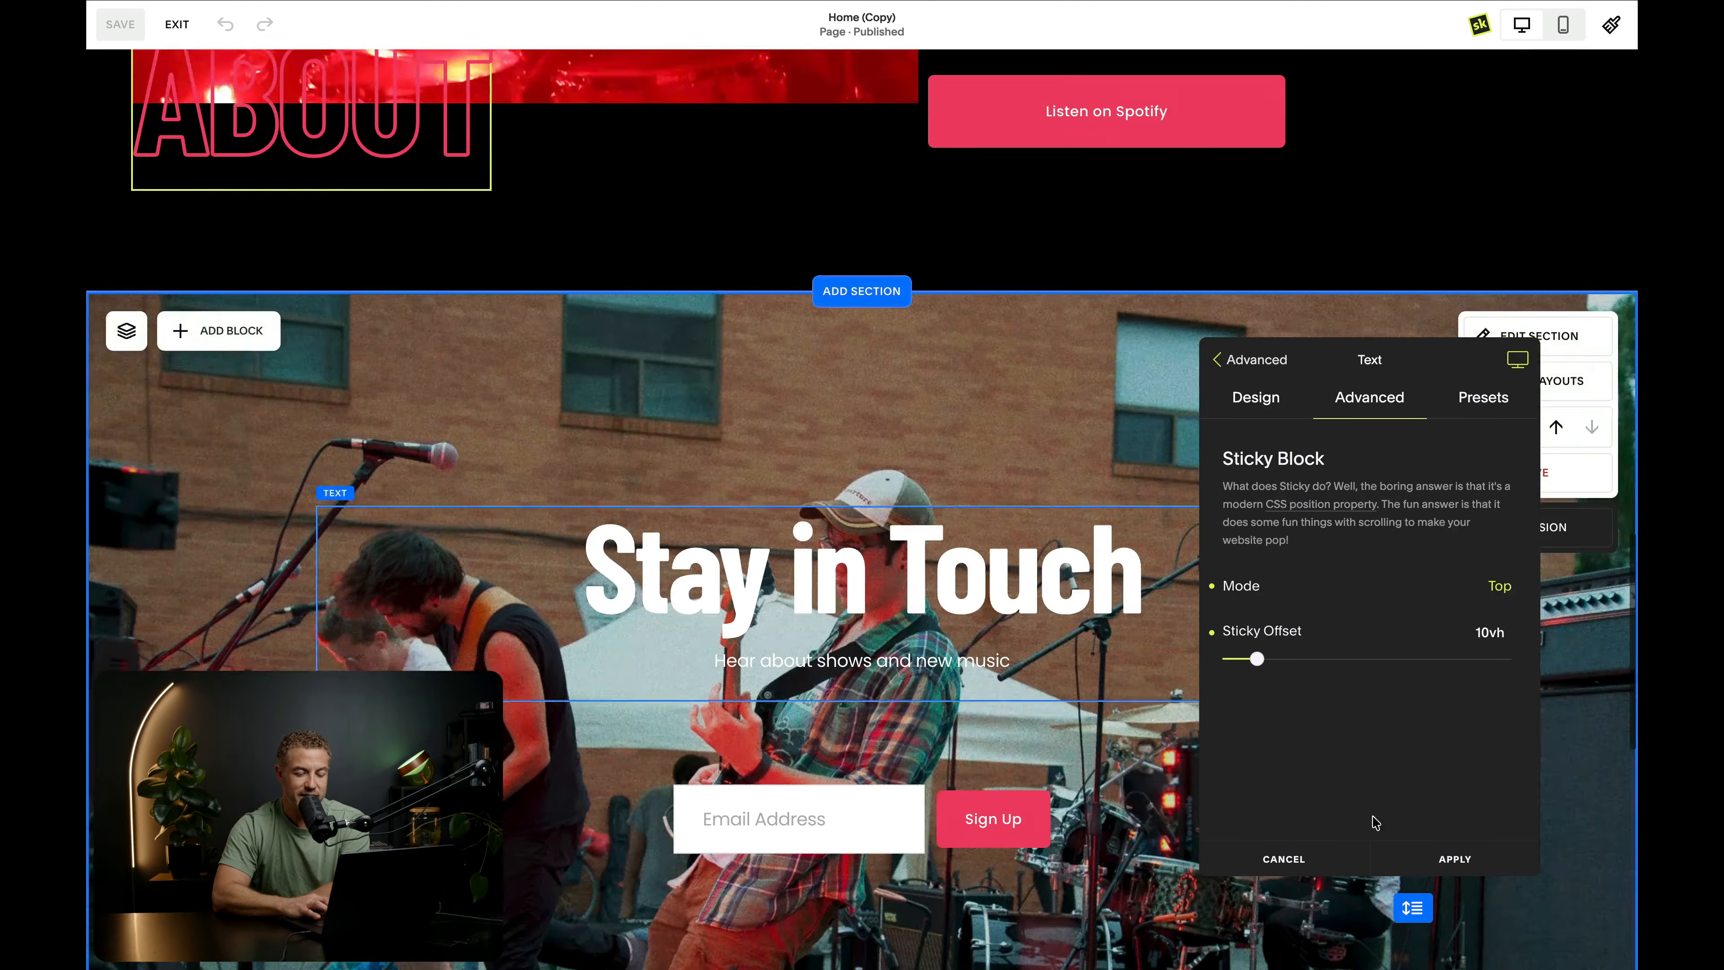
{"action": "left_click", "coordinate": [1454, 859]}
- Load the Bold H1 Outline preset on the Stay in Touch text block and apply it
{"action": "left_click", "coordinate": [656, 493]}
{"action": "left_click", "coordinate": [576, 470]}
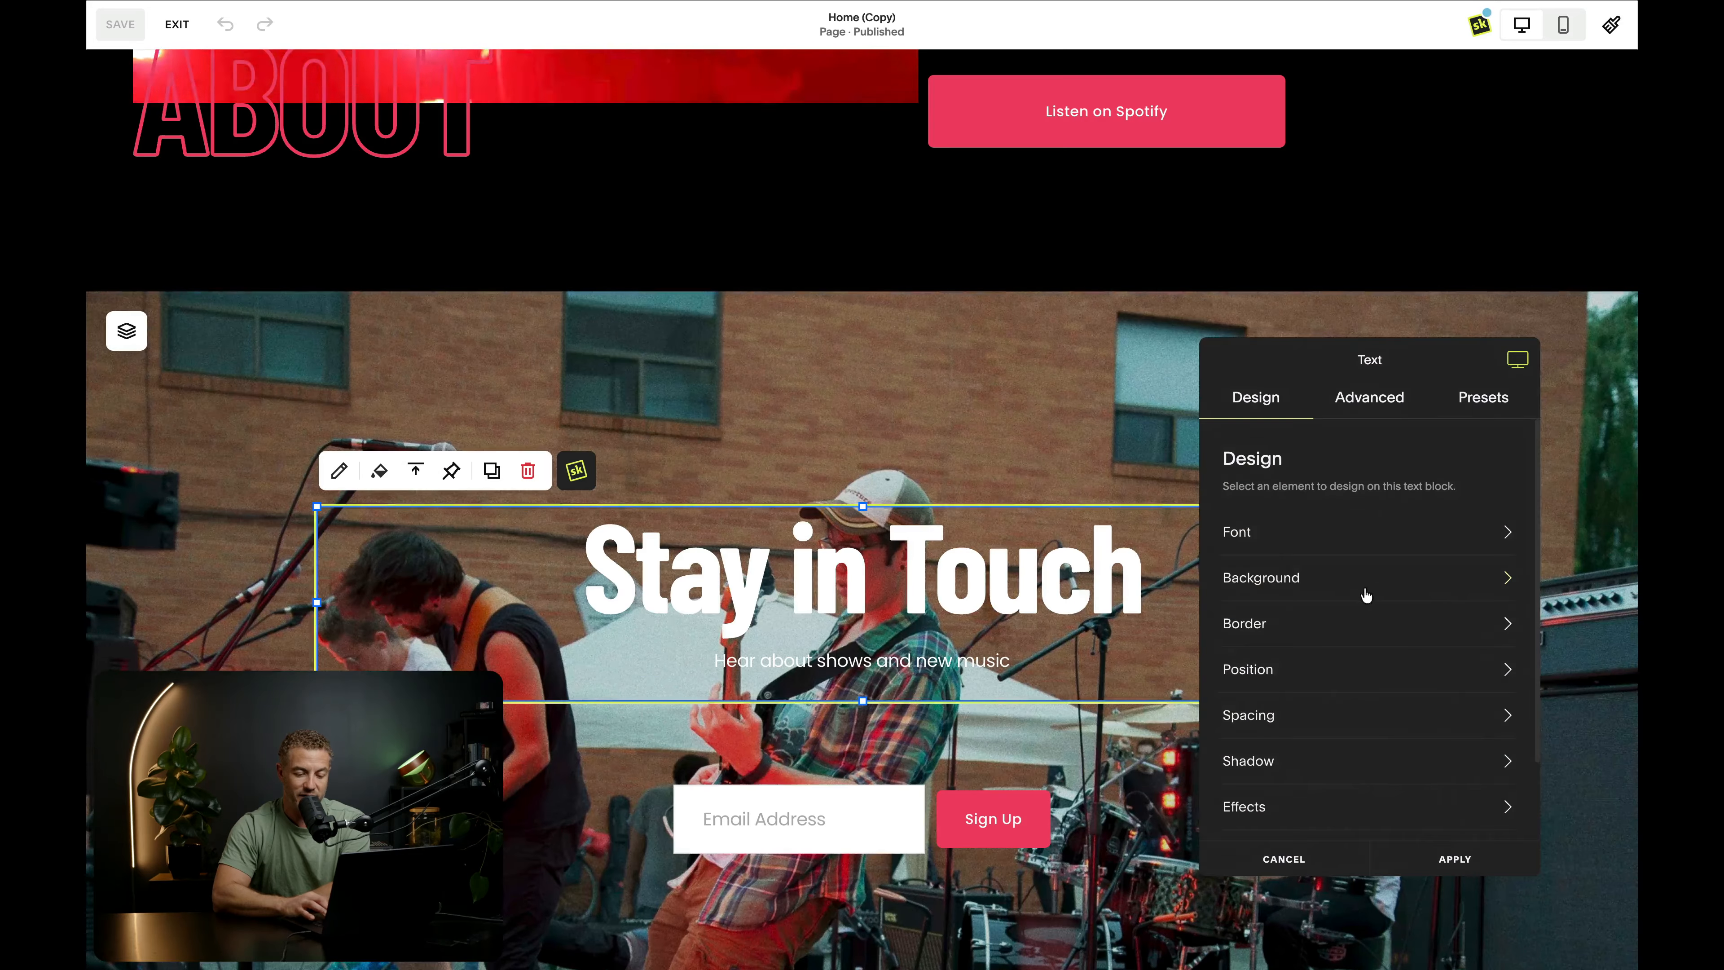
{"action": "left_click", "coordinate": [1460, 408]}
{"action": "left_click", "coordinate": [1393, 604]}
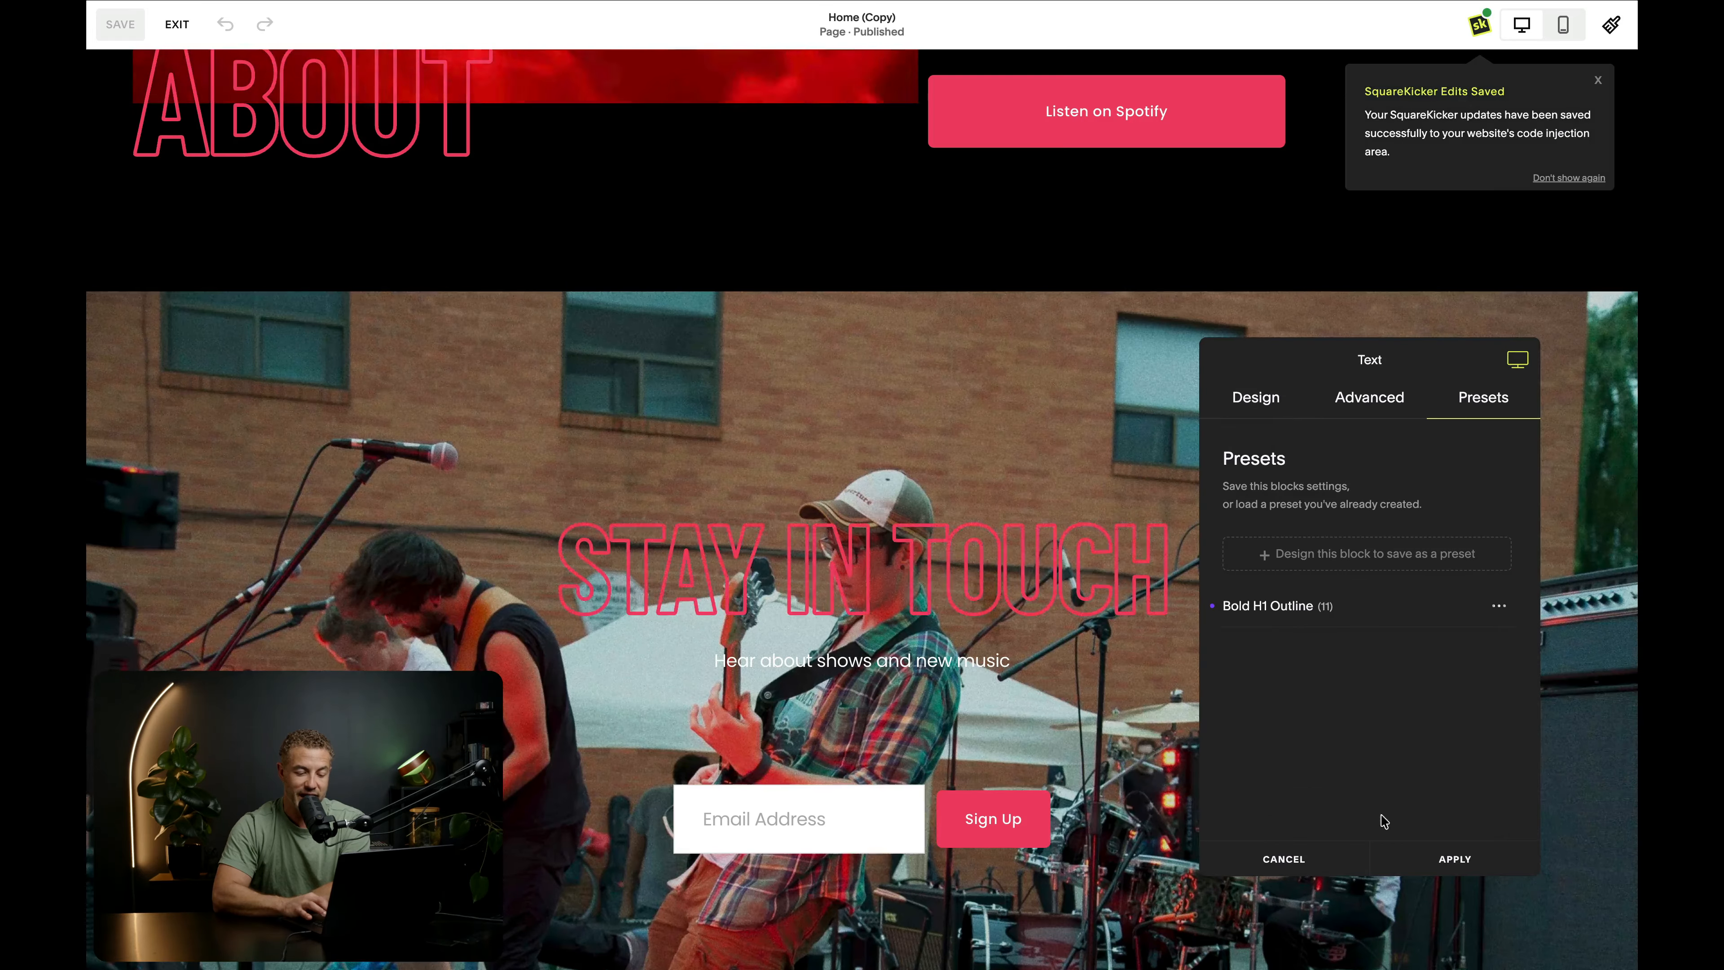
{"action": "left_click", "coordinate": [1454, 858]}
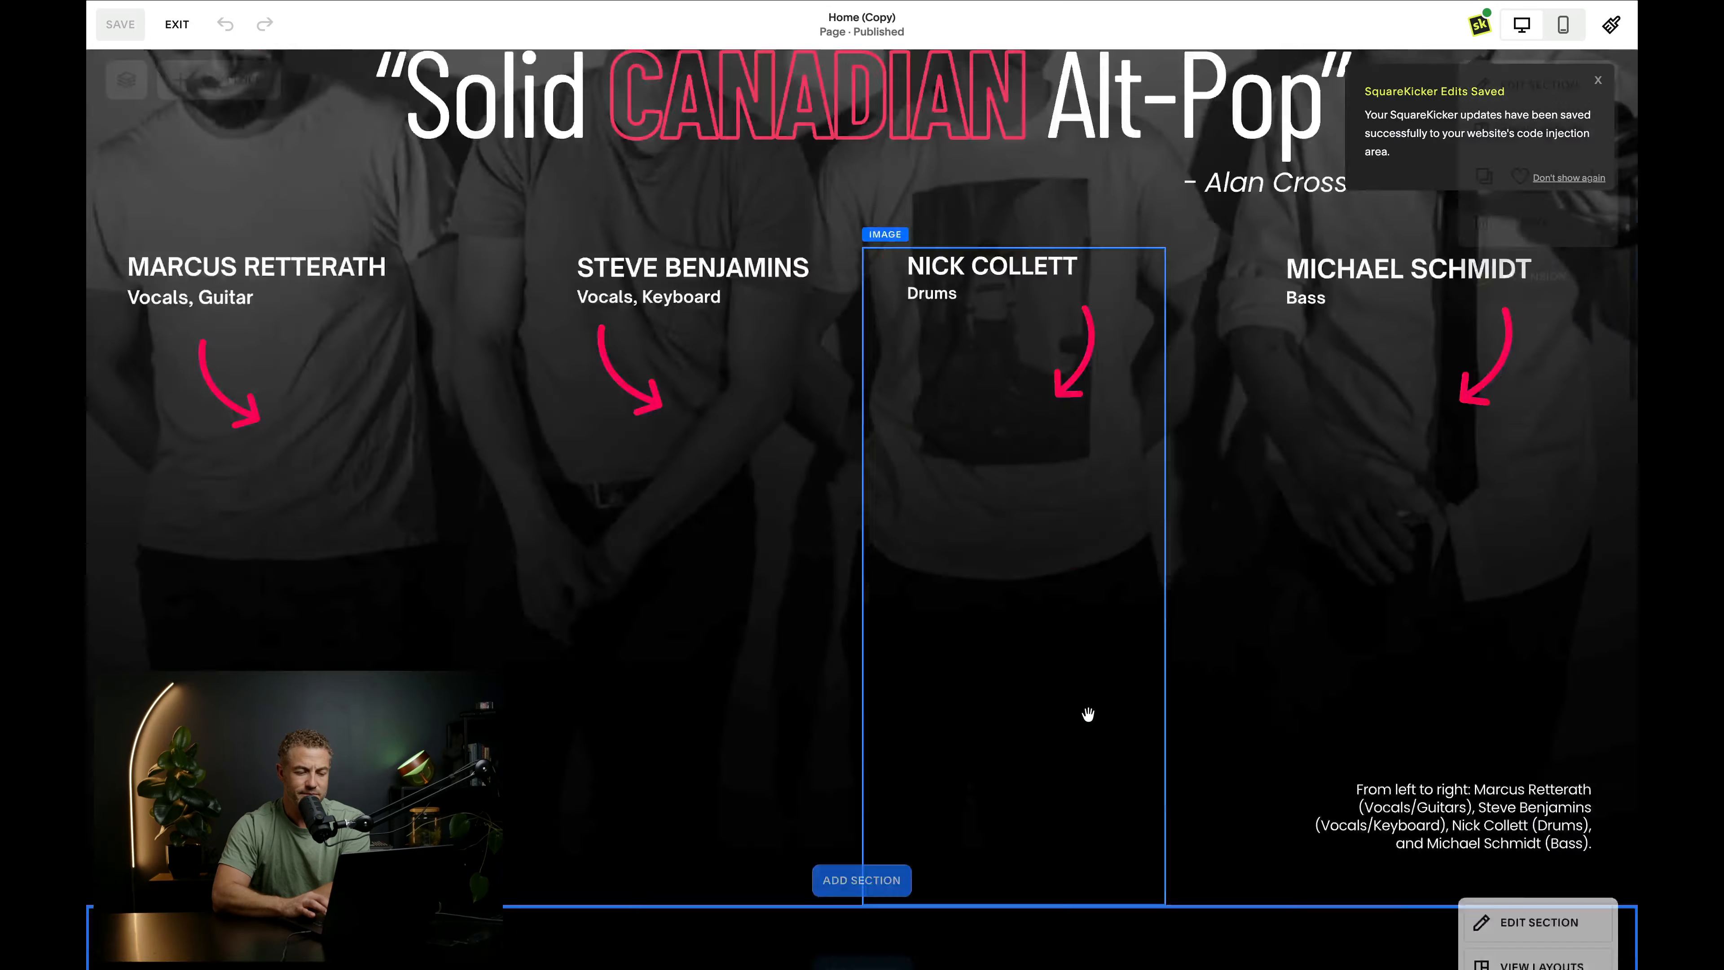
- Enable Fixed Scrolling for the hero section's background, preview the effect, and apply the change
{"action": "scroll", "coordinate": [1088, 713], "scroll_direction": "up", "scroll_amount": 8}
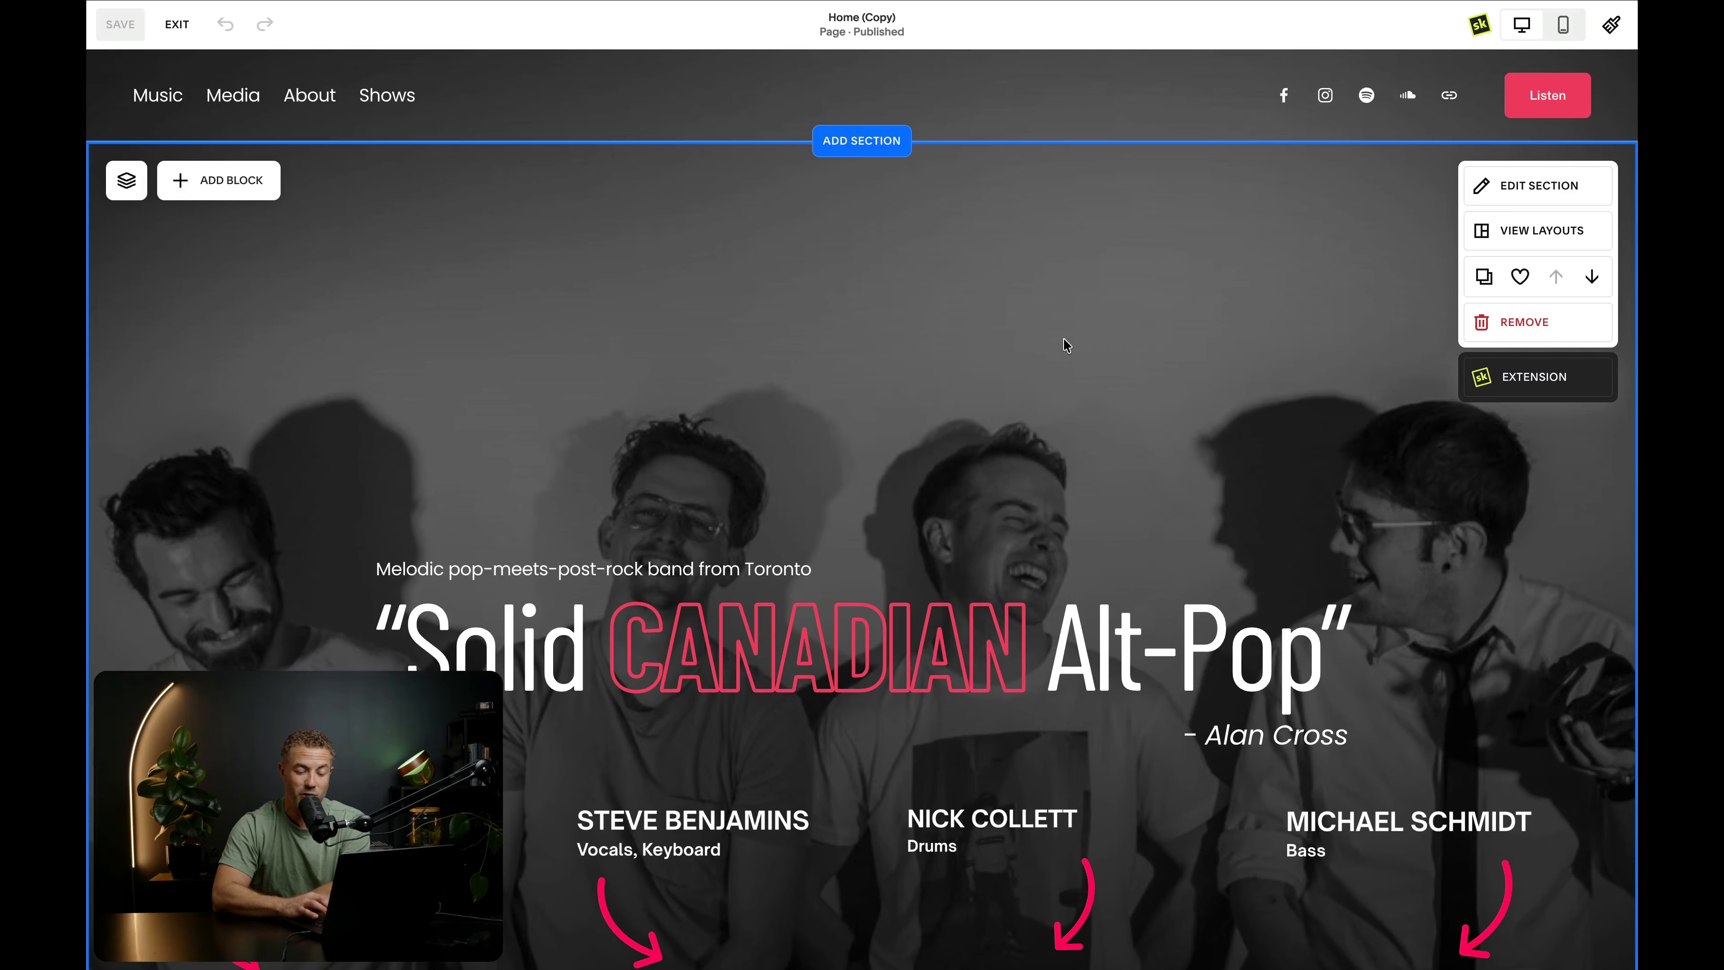
{"action": "left_click", "coordinate": [1521, 381]}
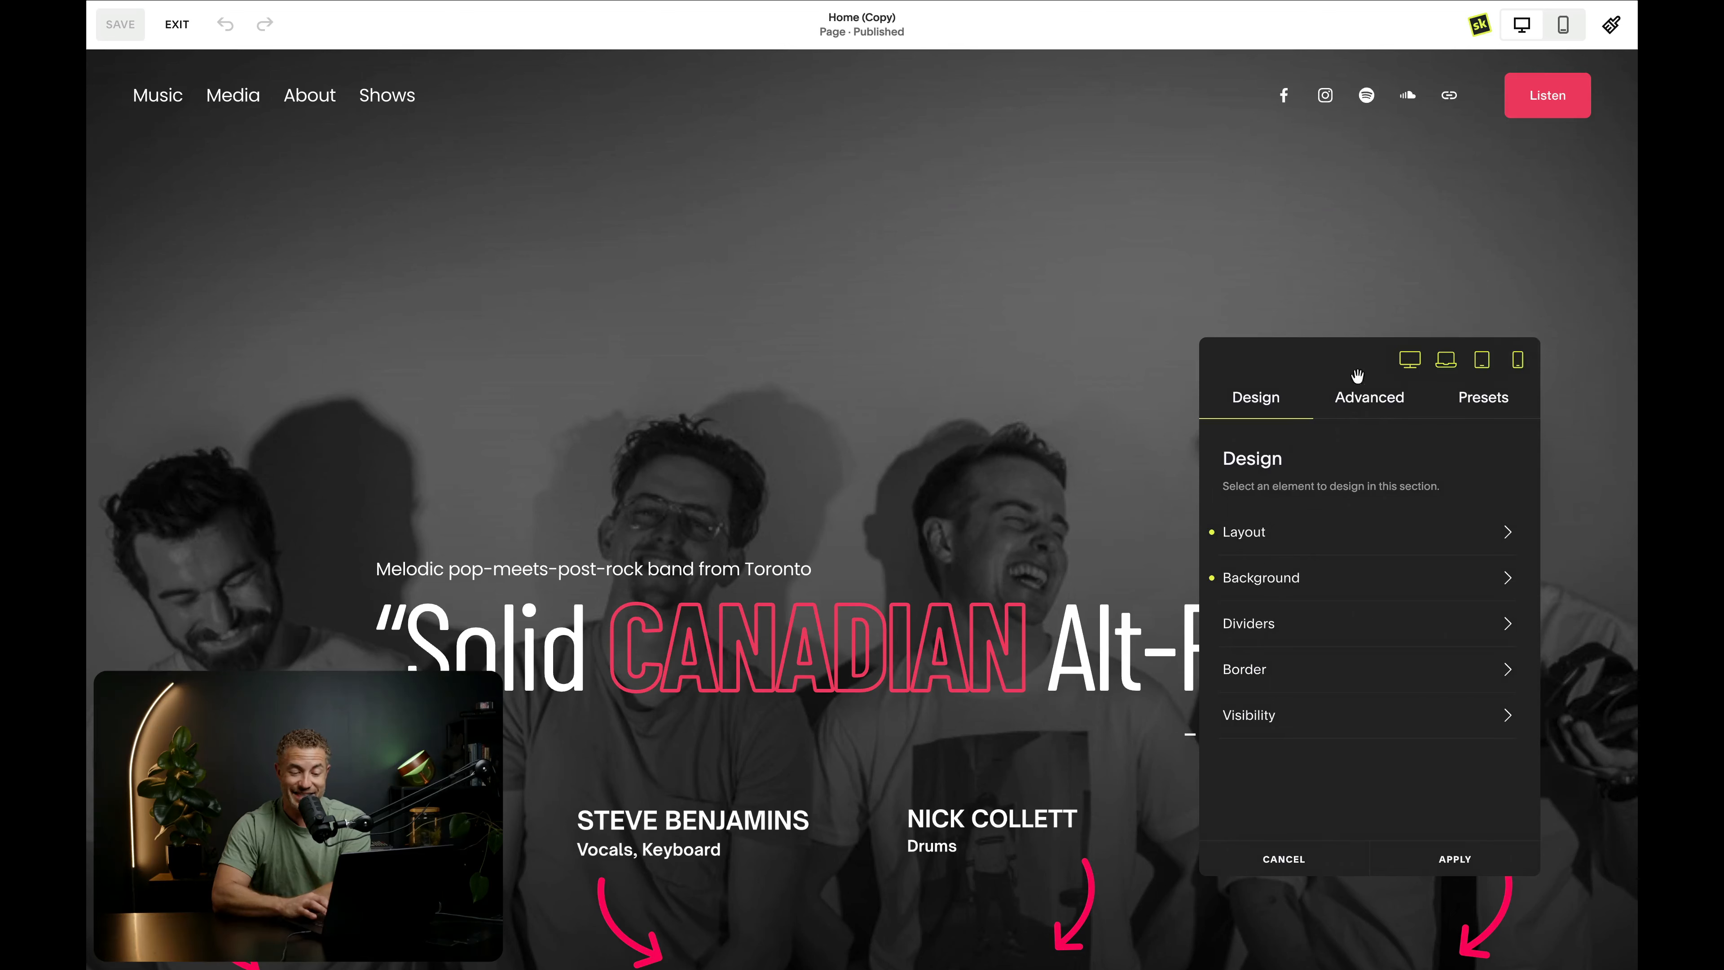
{"action": "left_click", "coordinate": [1375, 400]}
{"action": "scroll", "coordinate": [1358, 644], "scroll_direction": "down", "scroll_amount": 2}
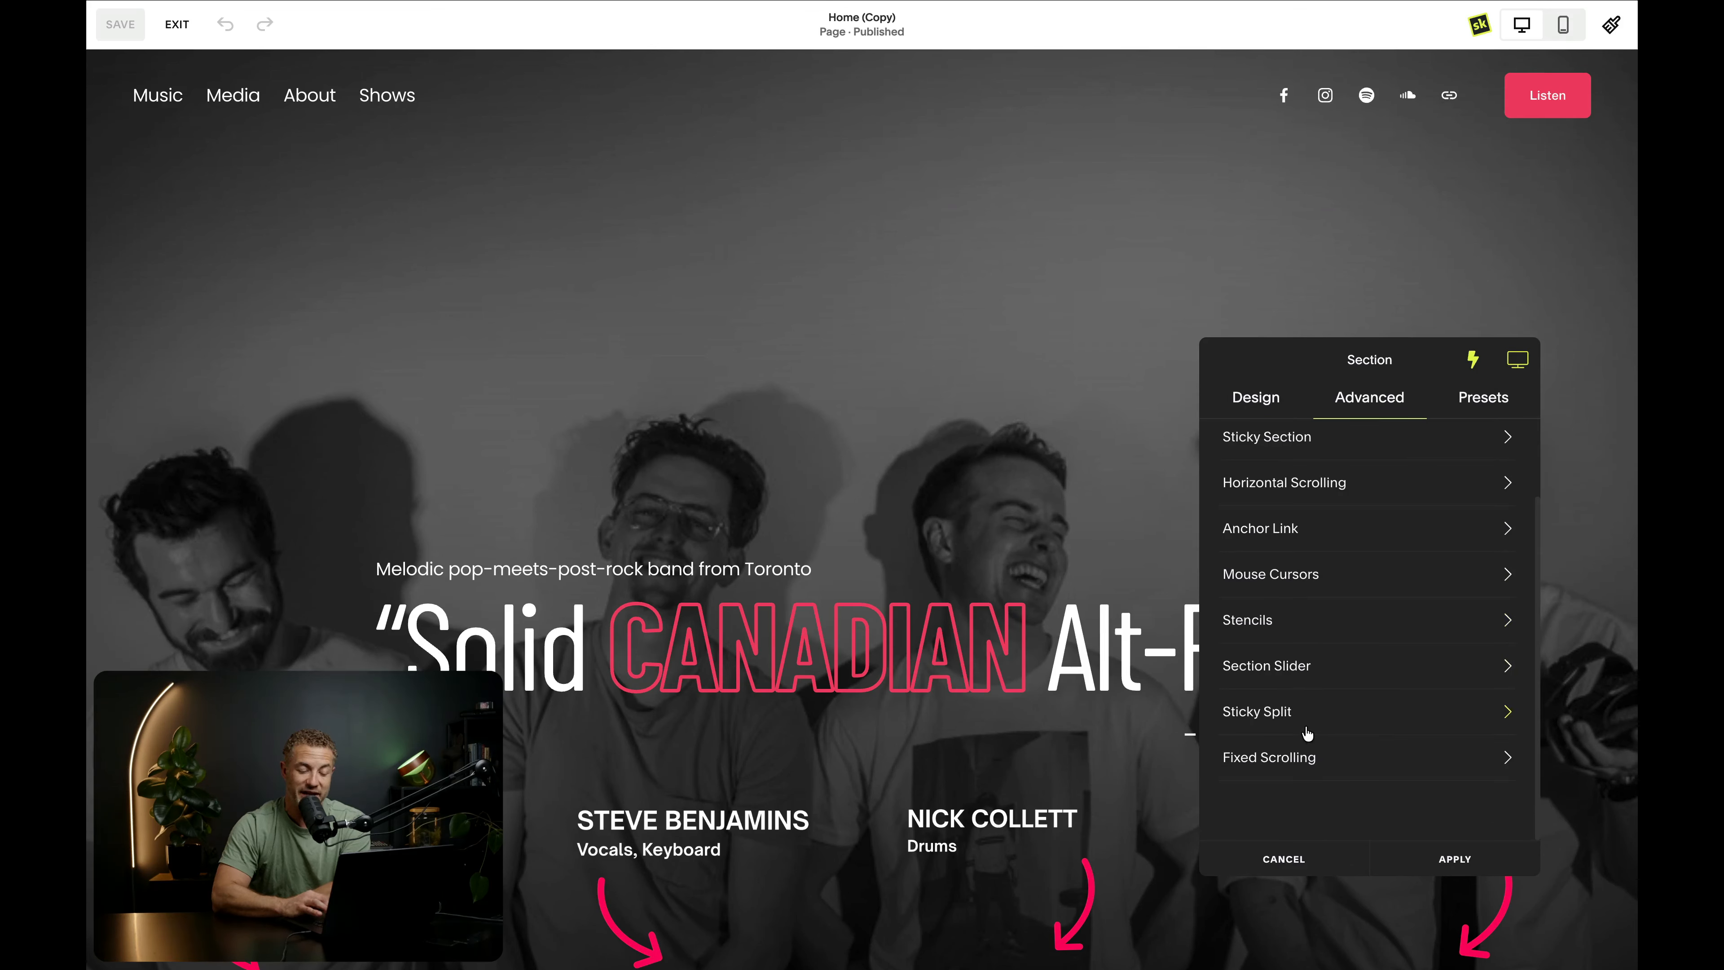
{"action": "left_click", "coordinate": [1405, 766]}
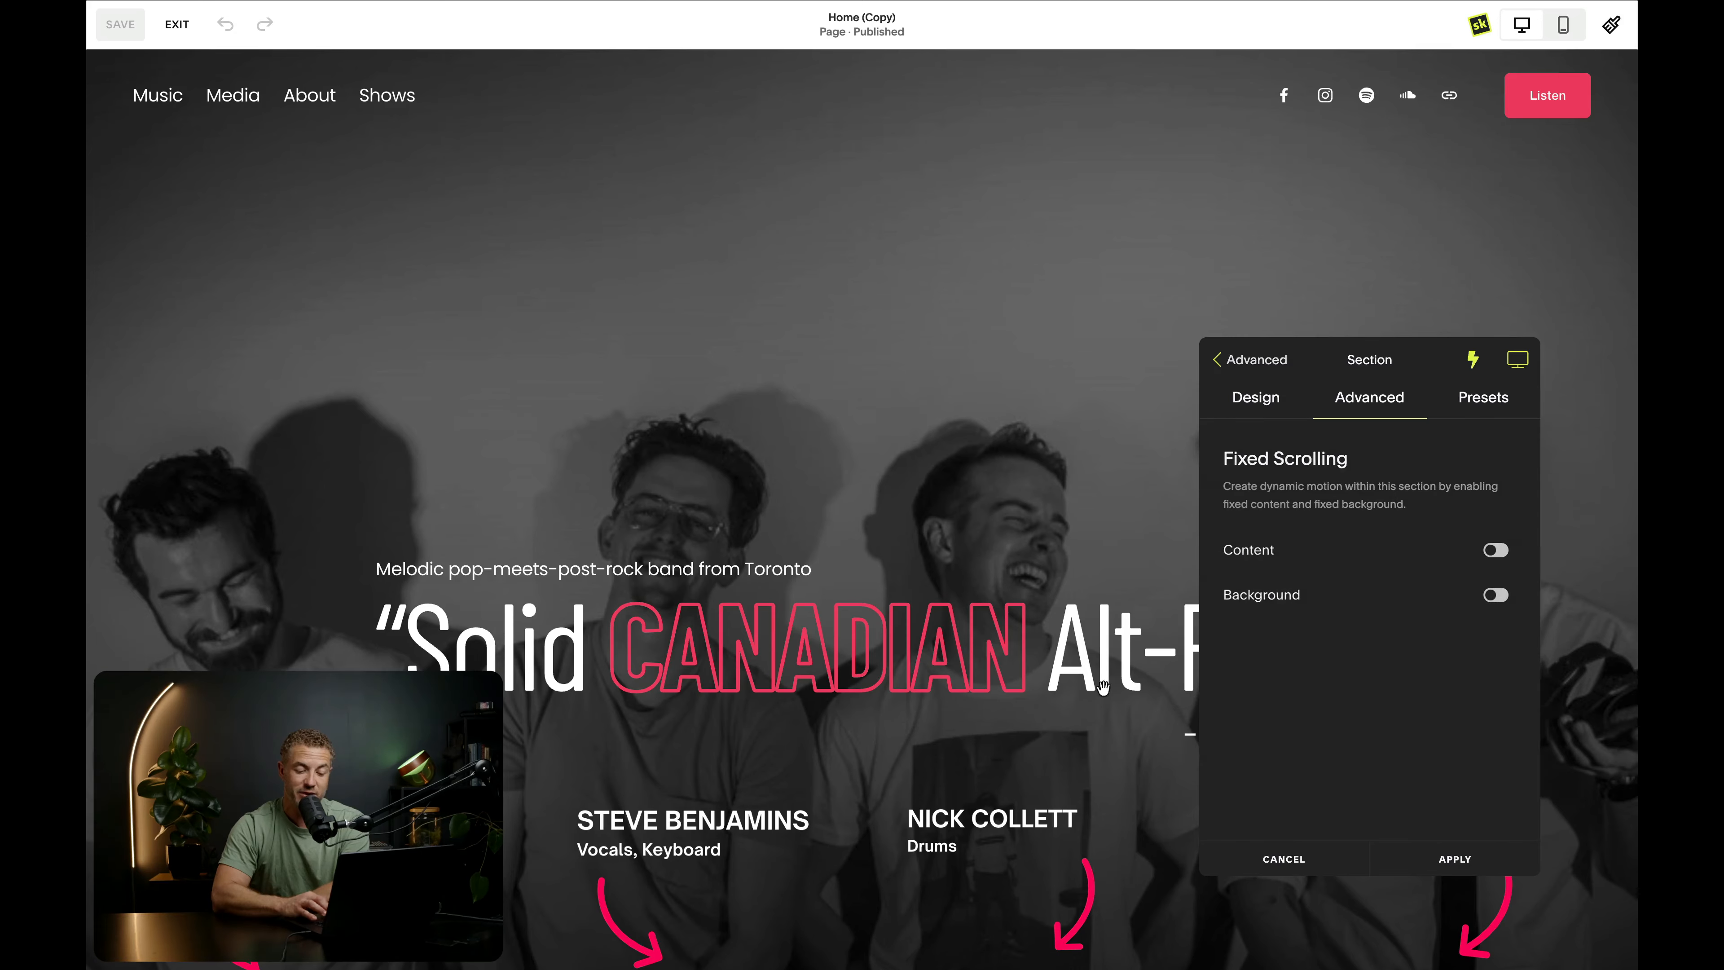
{"action": "scroll", "coordinate": [1018, 657], "scroll_direction": "down", "scroll_amount": 2}
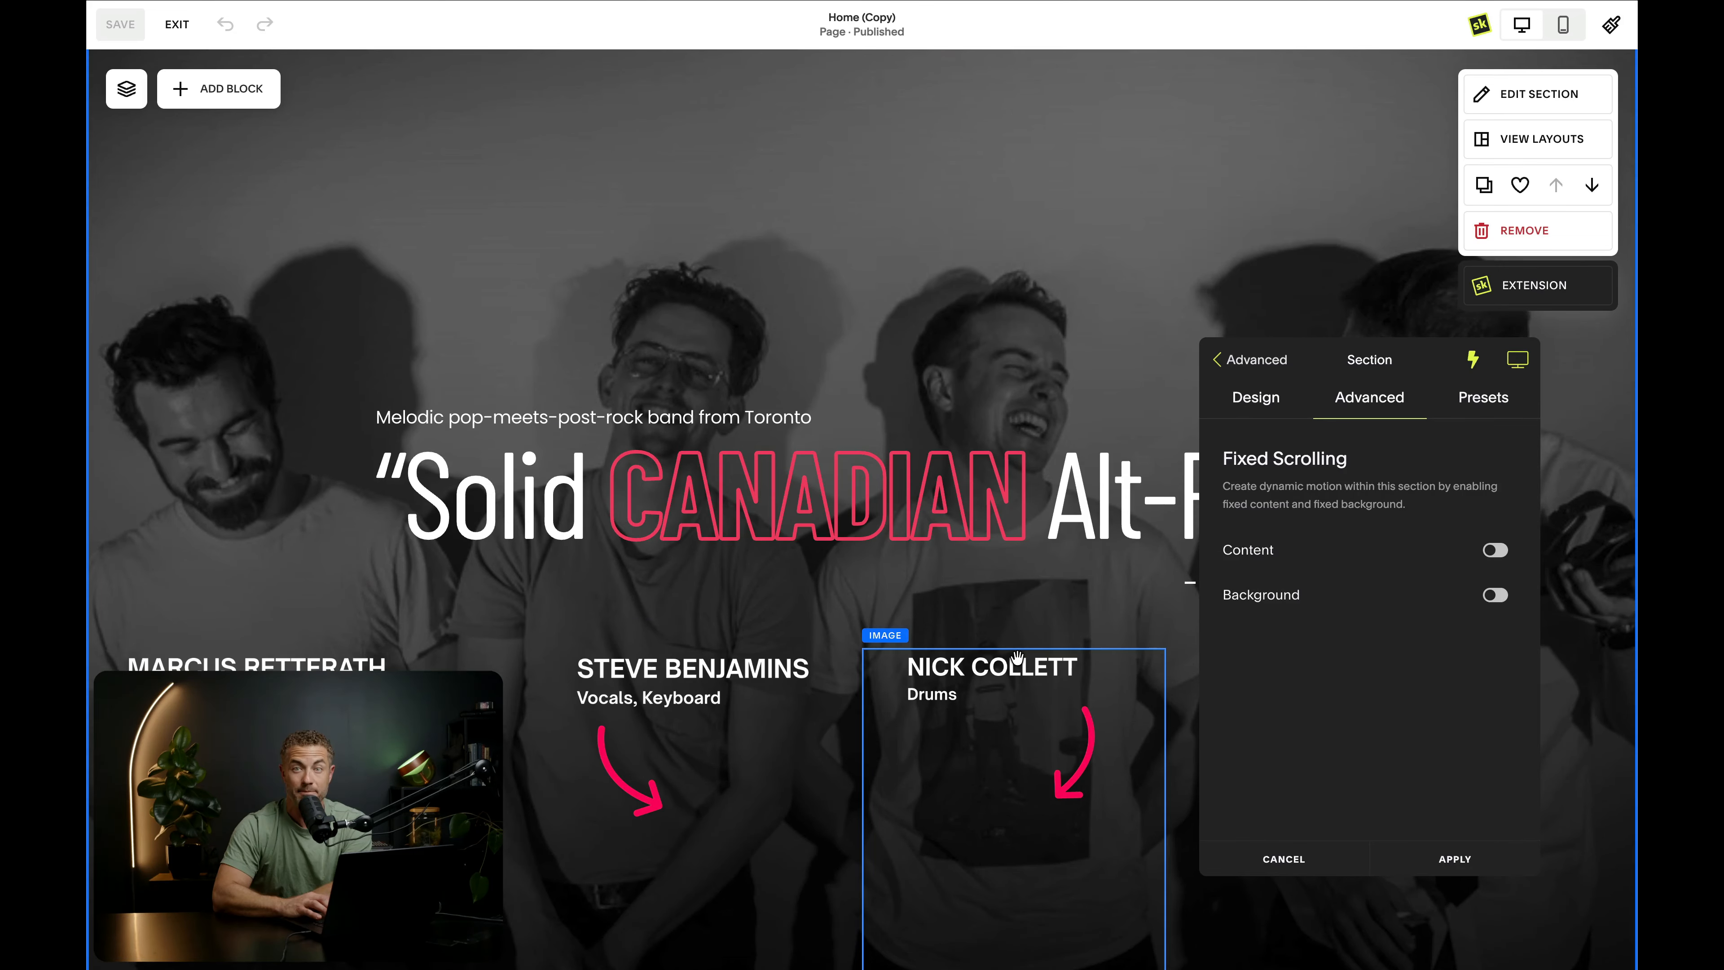
{"action": "scroll", "coordinate": [1289, 624], "scroll_direction": "up", "scroll_amount": 2}
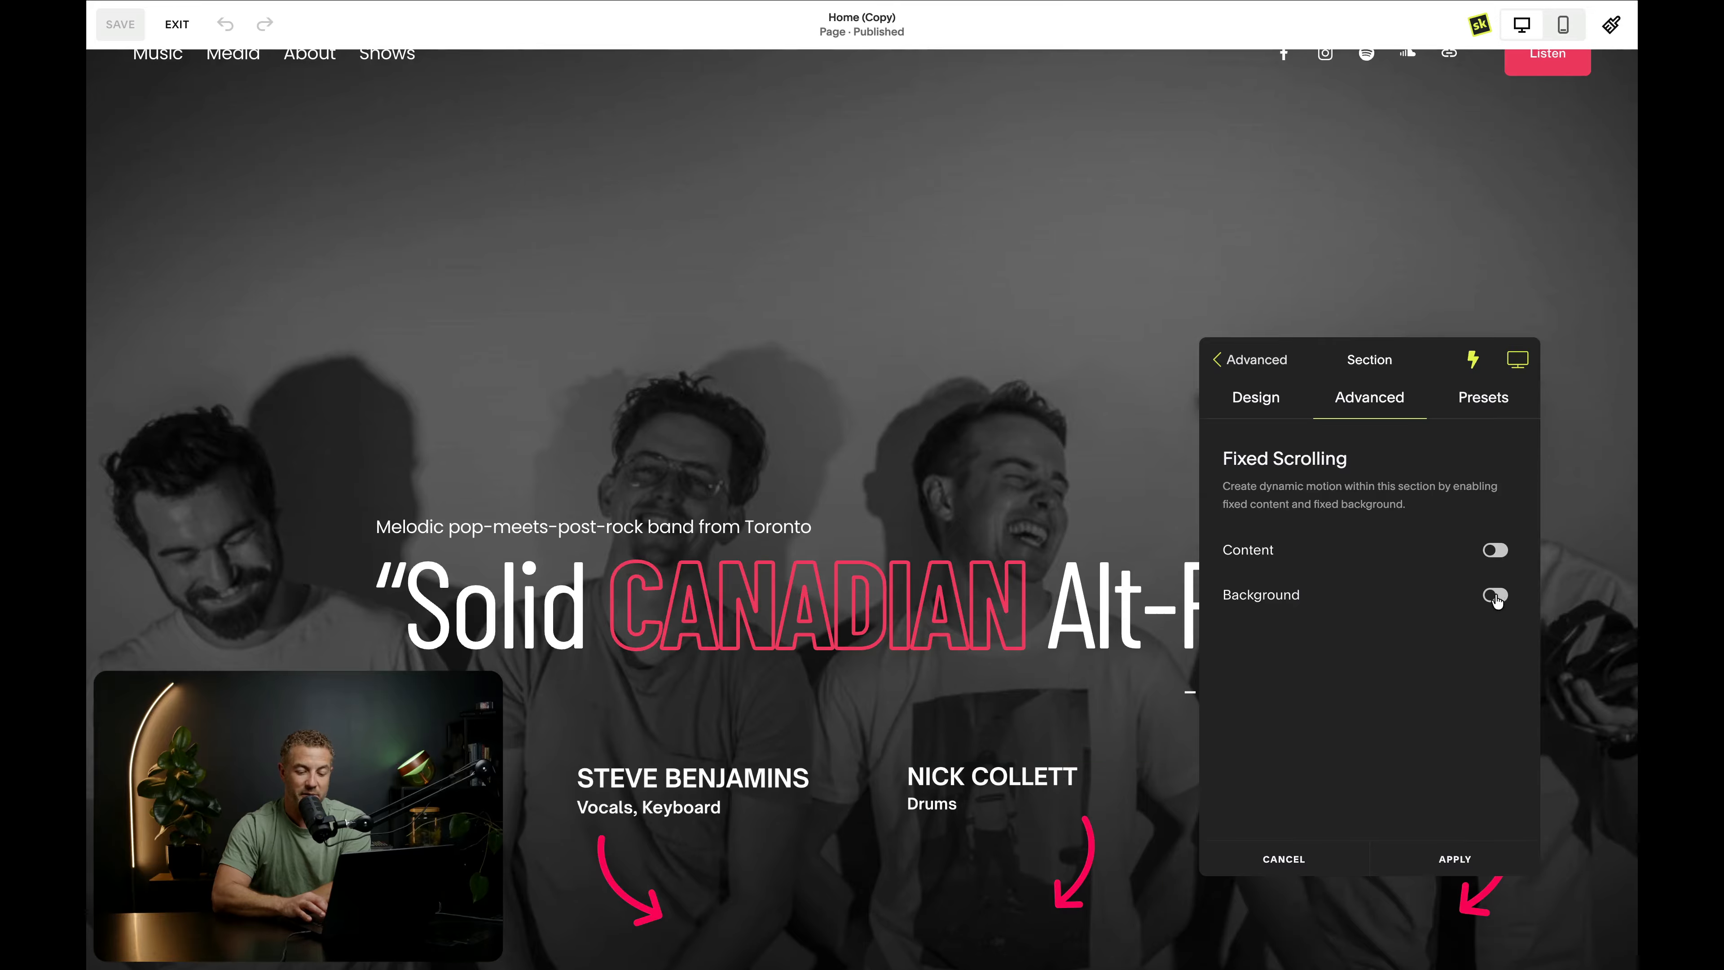
{"action": "left_click", "coordinate": [1497, 596]}
{"action": "scroll", "coordinate": [723, 494], "scroll_direction": "down", "scroll_amount": 2}
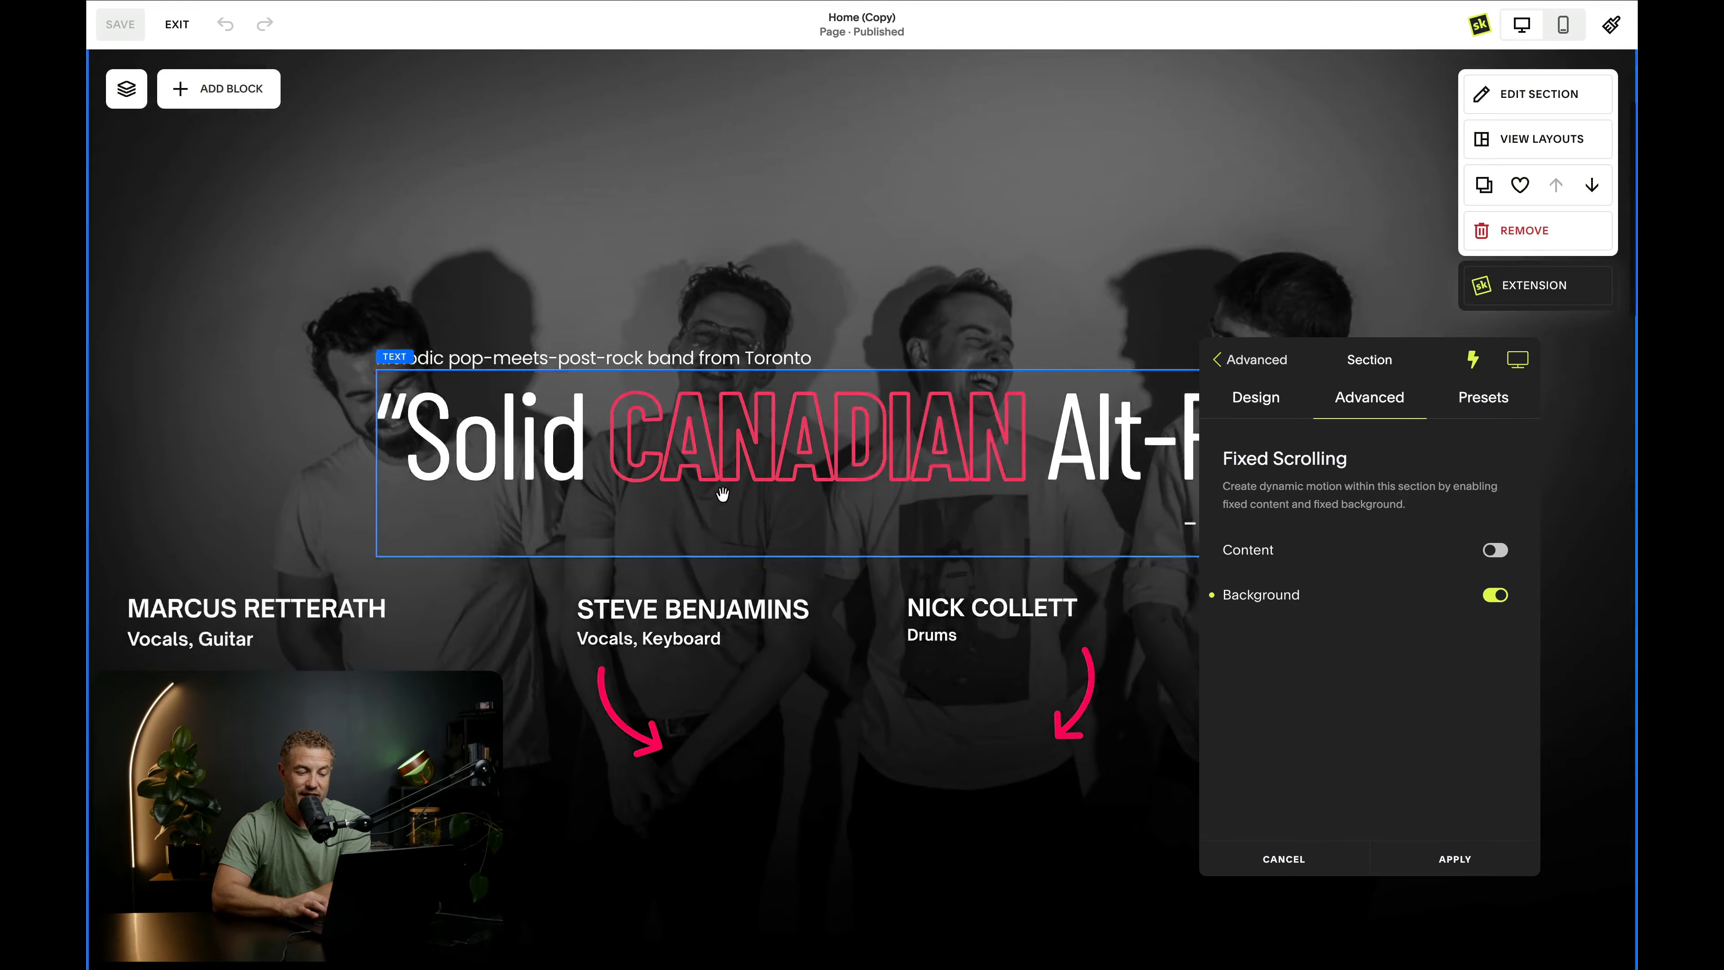
{"action": "scroll", "coordinate": [722, 494], "scroll_direction": "up", "scroll_amount": 3}
{"action": "scroll", "coordinate": [722, 494], "scroll_direction": "down", "scroll_amount": 4}
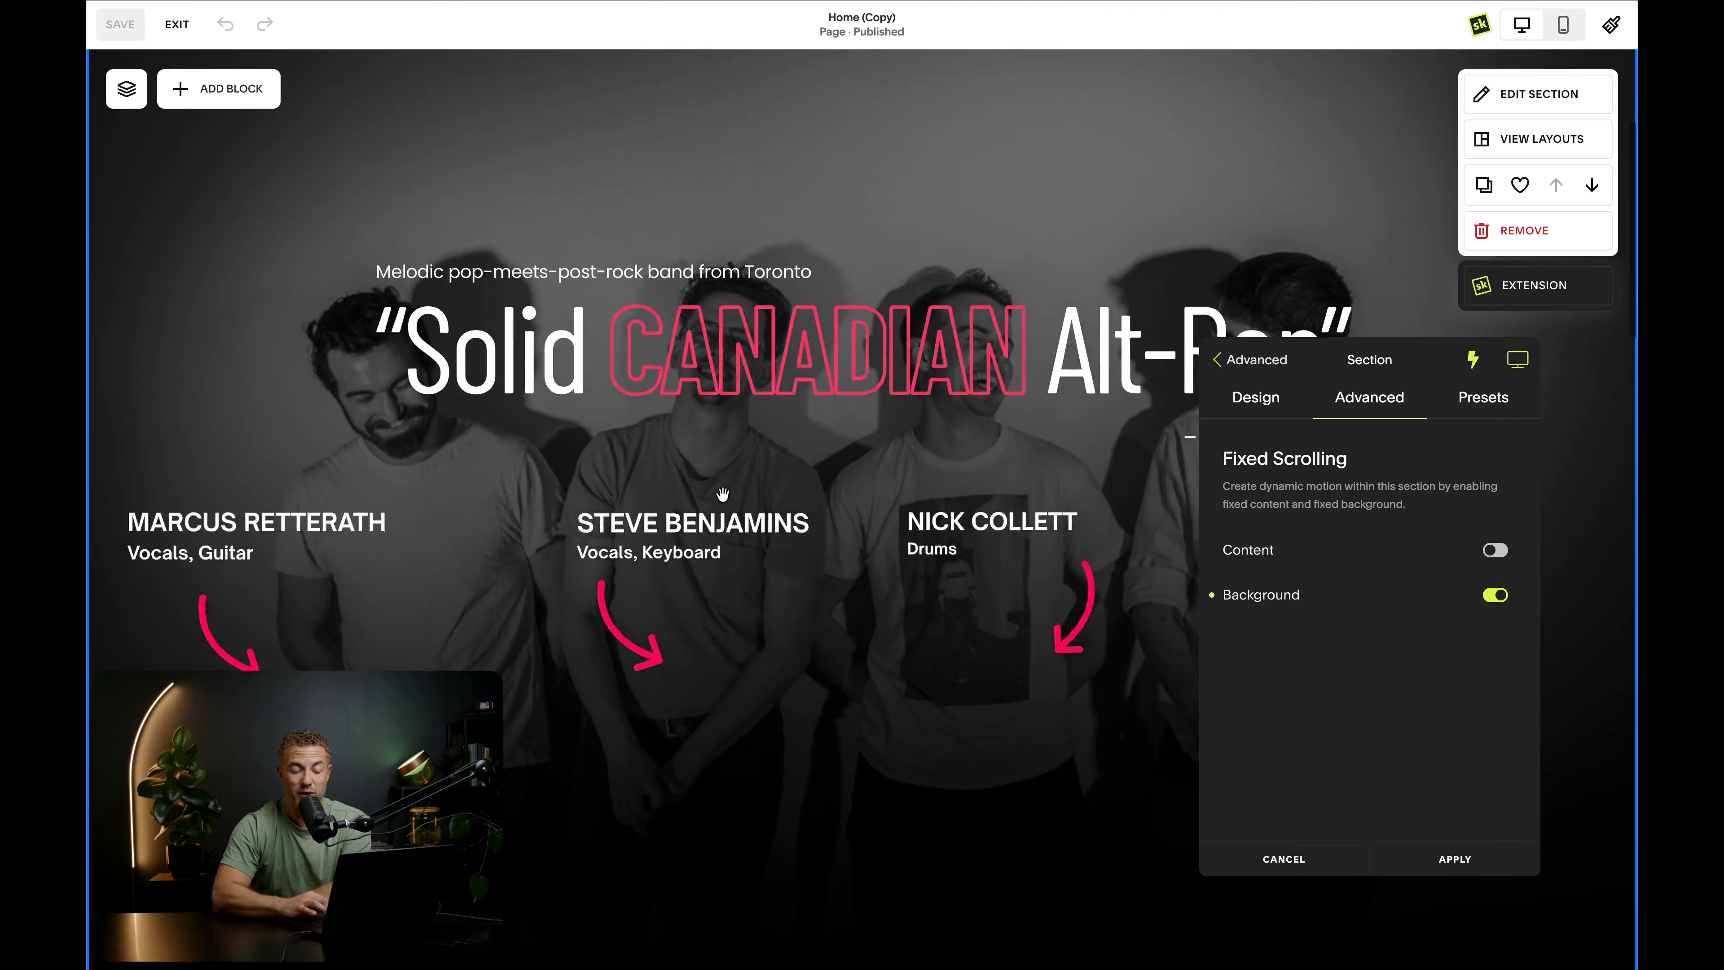
{"action": "scroll", "coordinate": [721, 494], "scroll_direction": "up", "scroll_amount": 3}
{"action": "scroll", "coordinate": [720, 493], "scroll_direction": "down", "scroll_amount": 5}
{"action": "scroll", "coordinate": [723, 496], "scroll_direction": "up", "scroll_amount": 5}
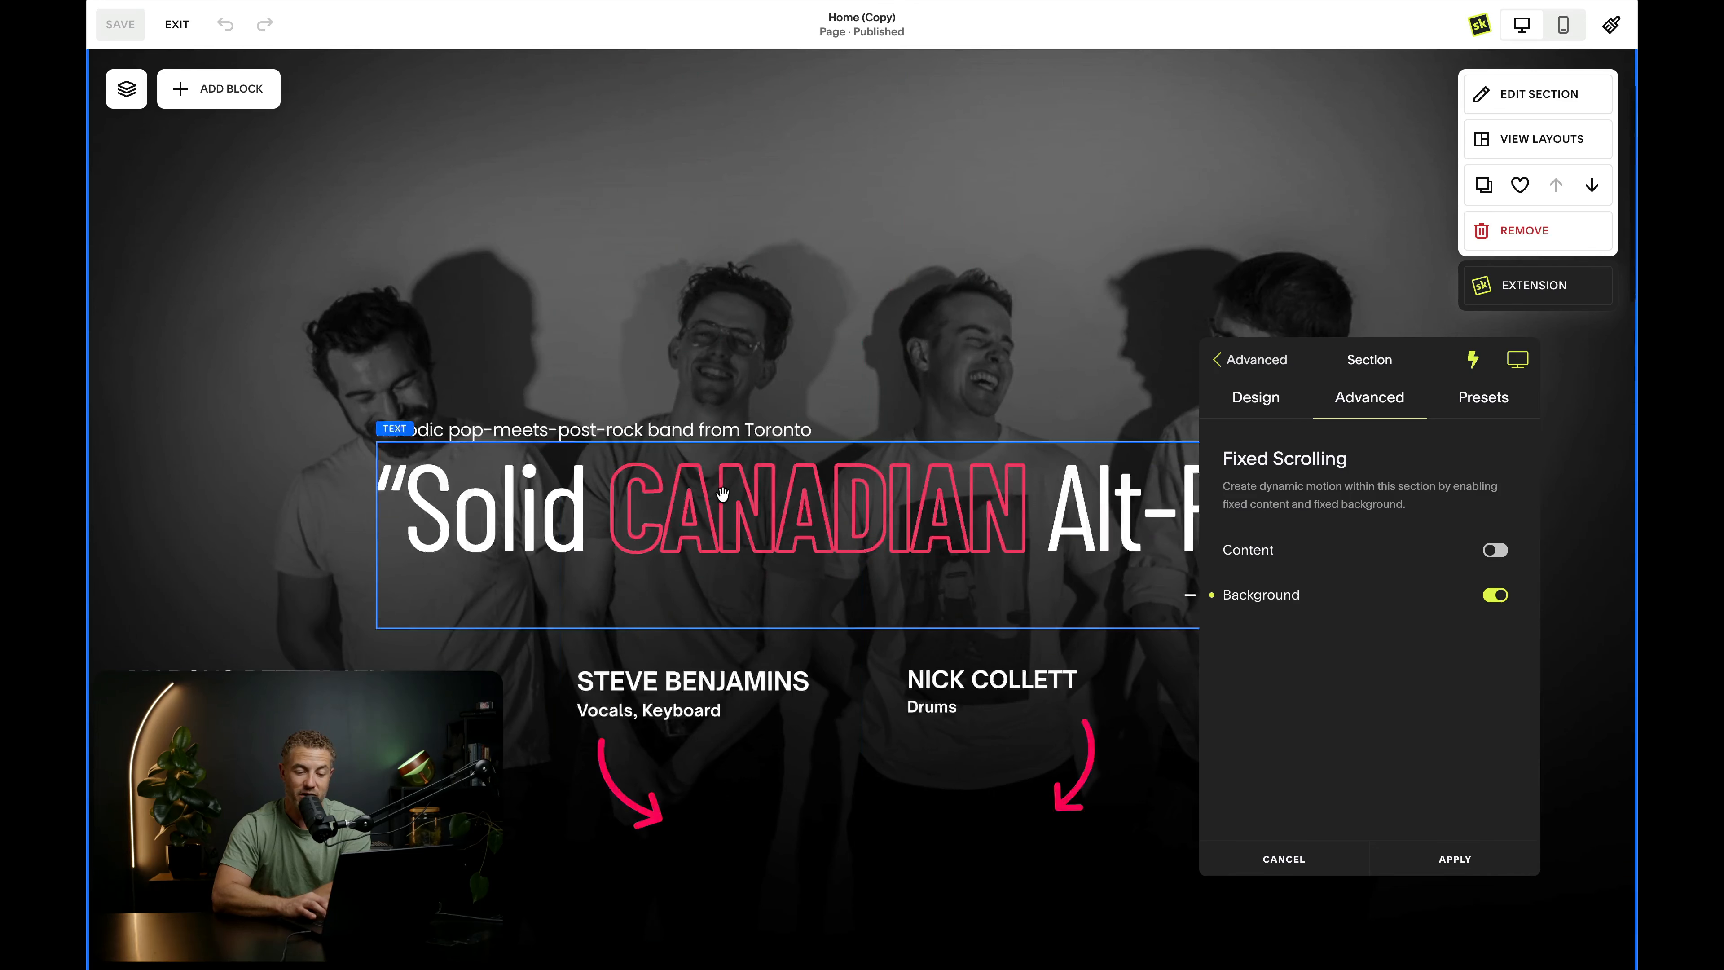
{"action": "left_click", "coordinate": [1453, 858]}
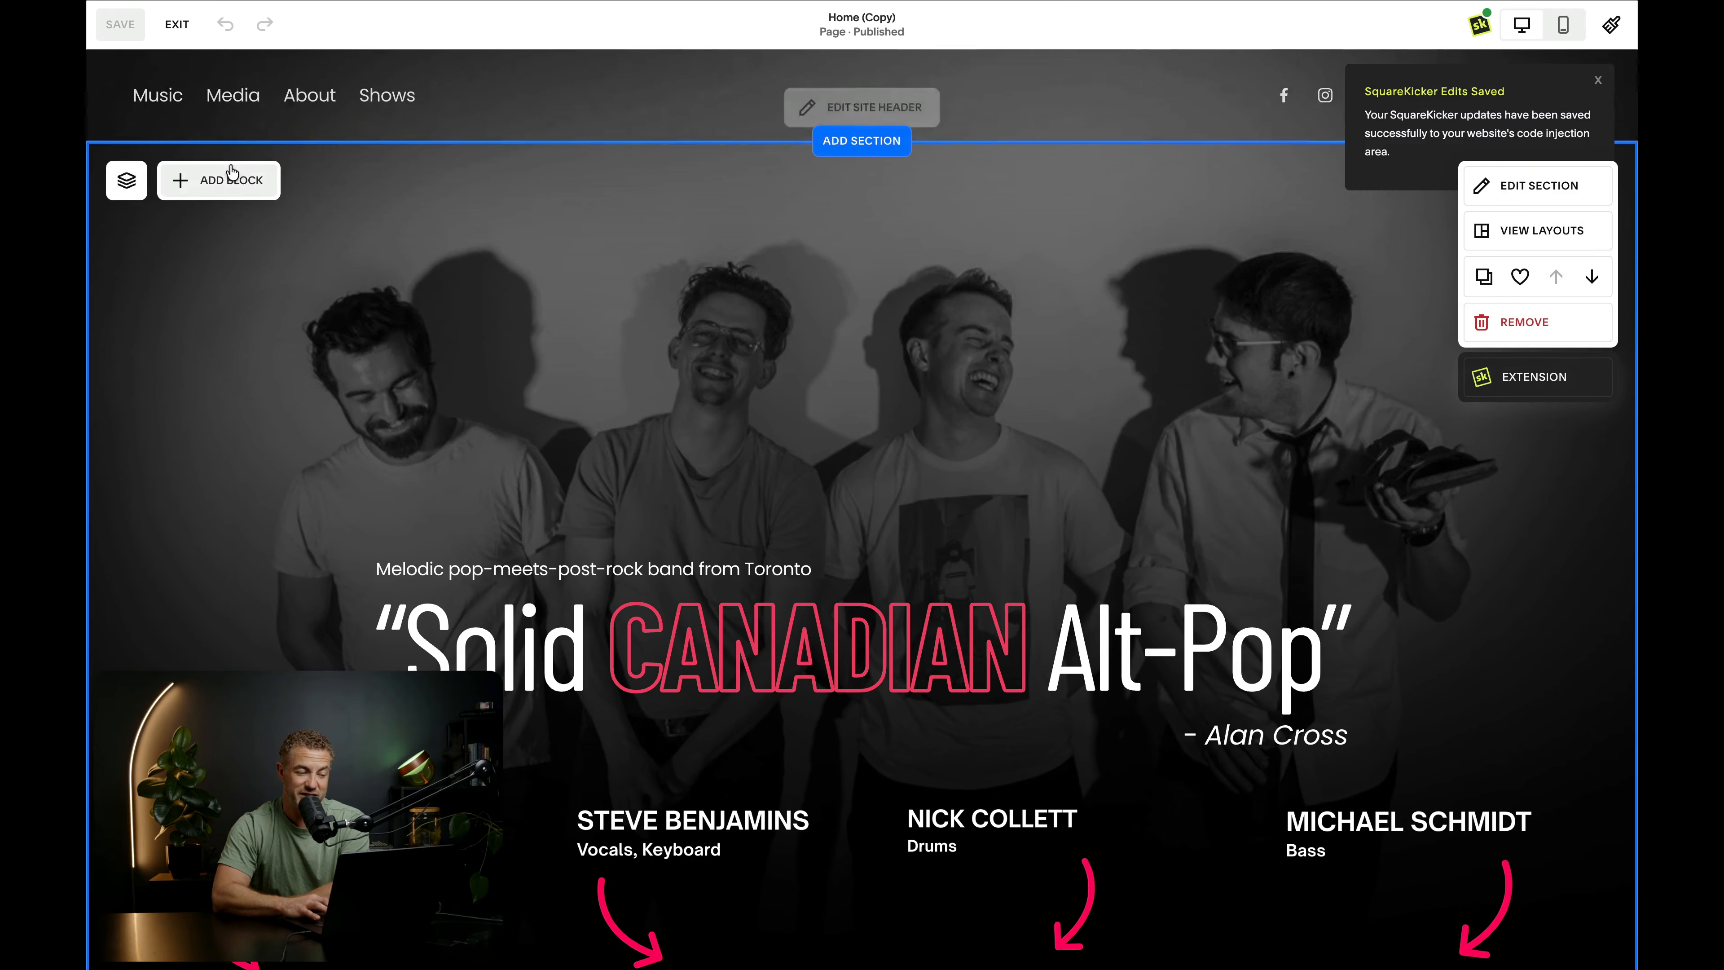
- Find the video block by searching for "vi" and place it in the hero section
{"action": "left_click", "coordinate": [230, 180]}
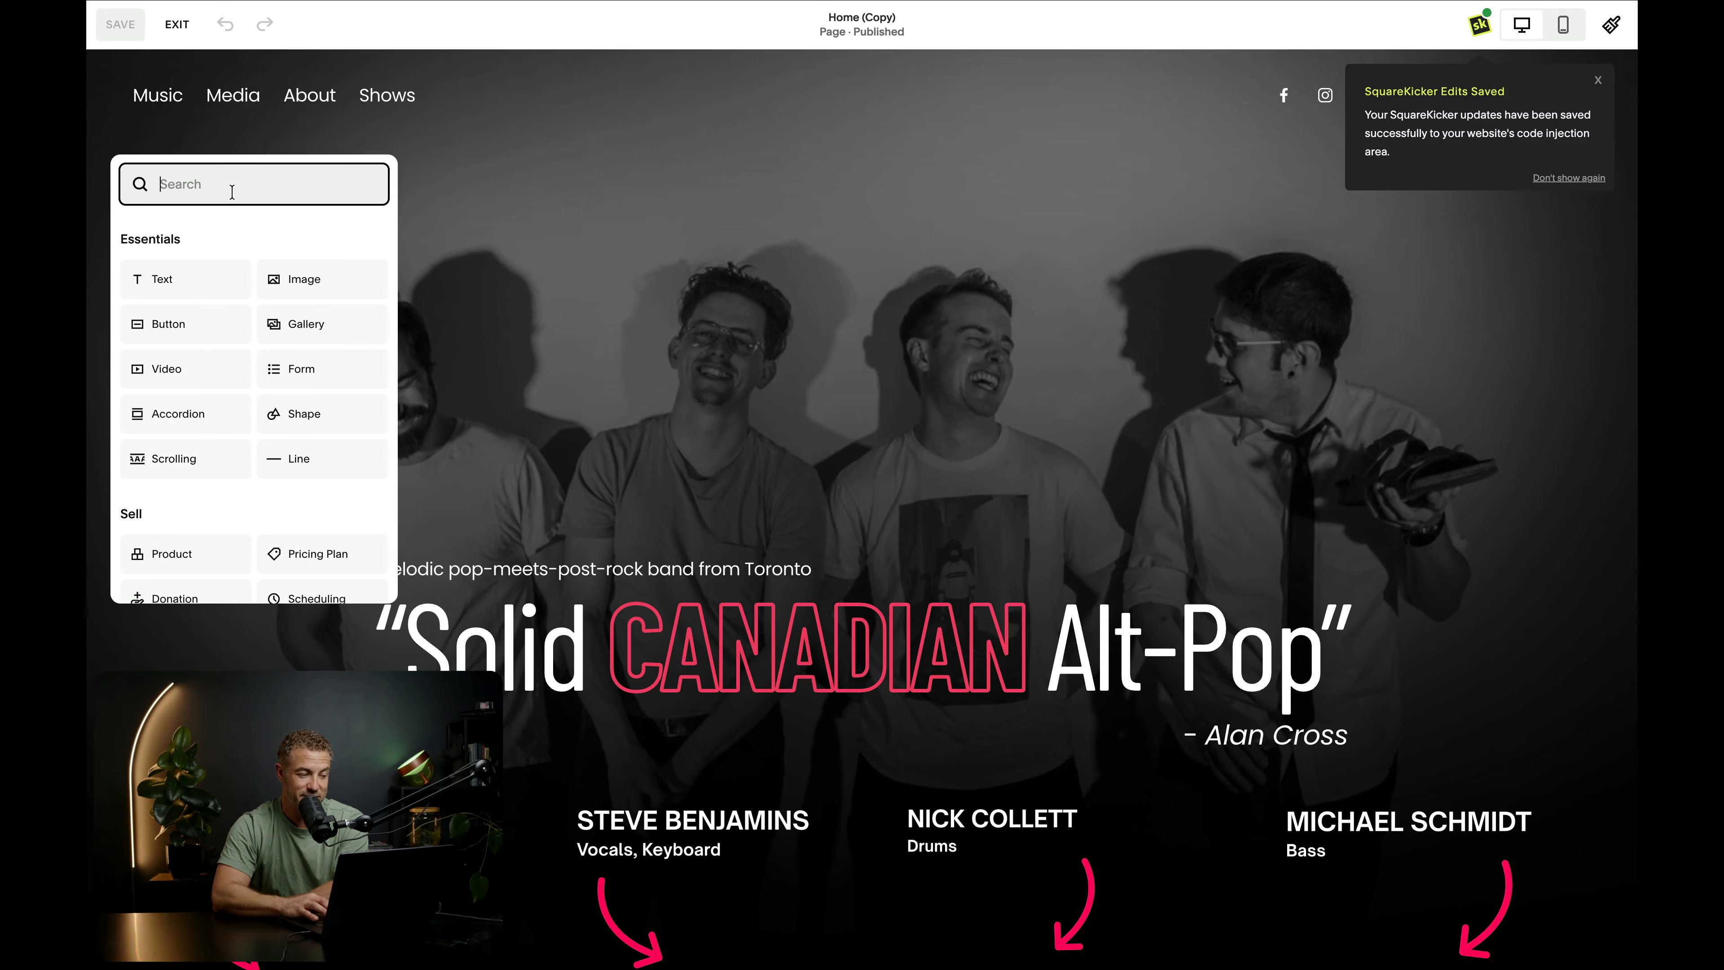
{"action": "type", "text": "vi"}
{"action": "left_click_drag", "start_coordinate": [166, 249], "coordinate": [682, 363]}
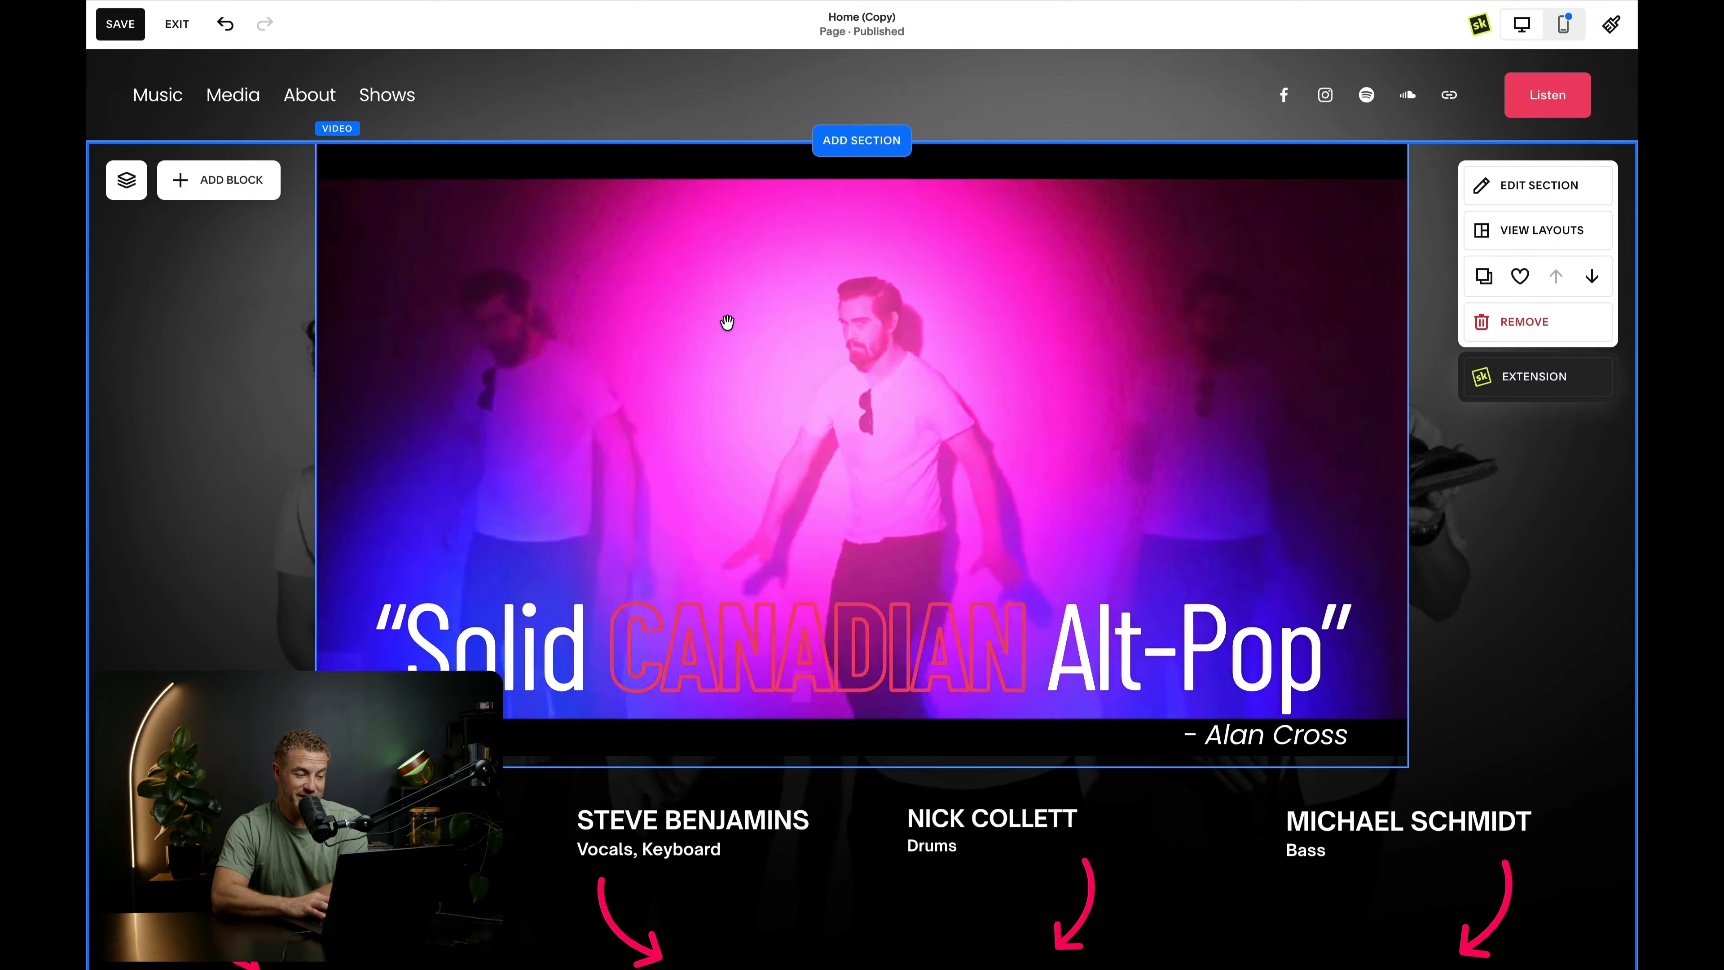
- Apply the scalloped circle stencil to the hero section's video block and reduce the stencil size to 49%
{"action": "left_click", "coordinate": [727, 322]}
{"action": "left_click", "coordinate": [611, 105]}
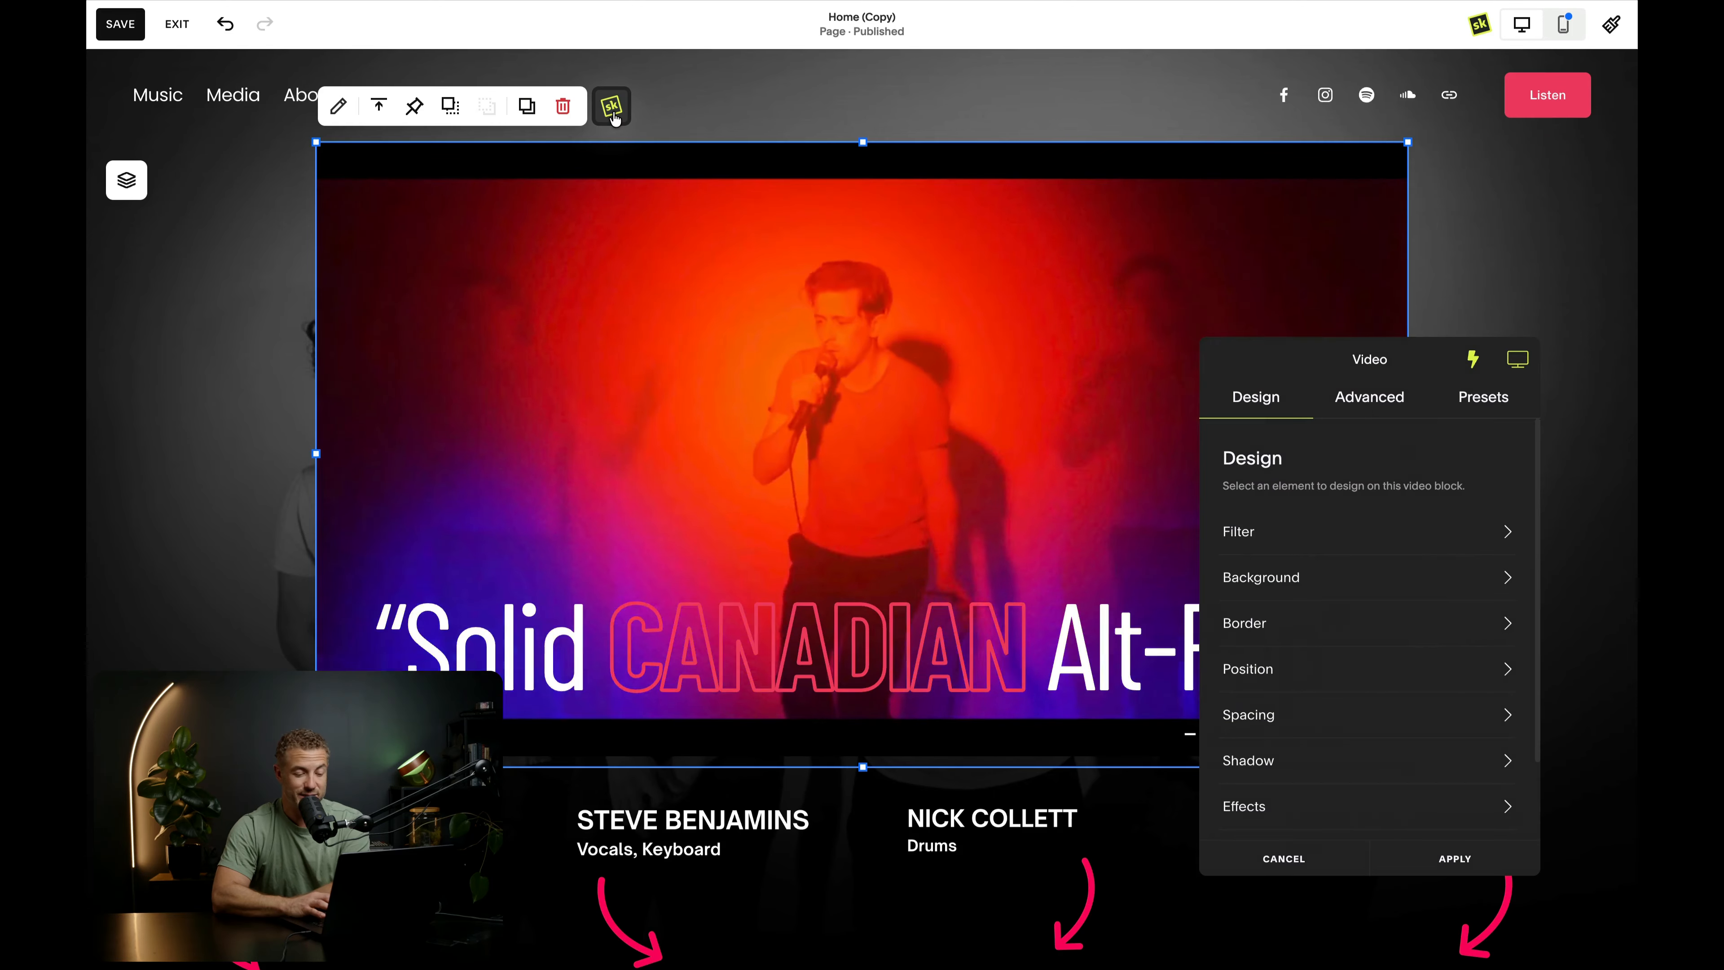
{"action": "left_click_drag", "start_coordinate": [1343, 362], "coordinate": [1200, 270]}
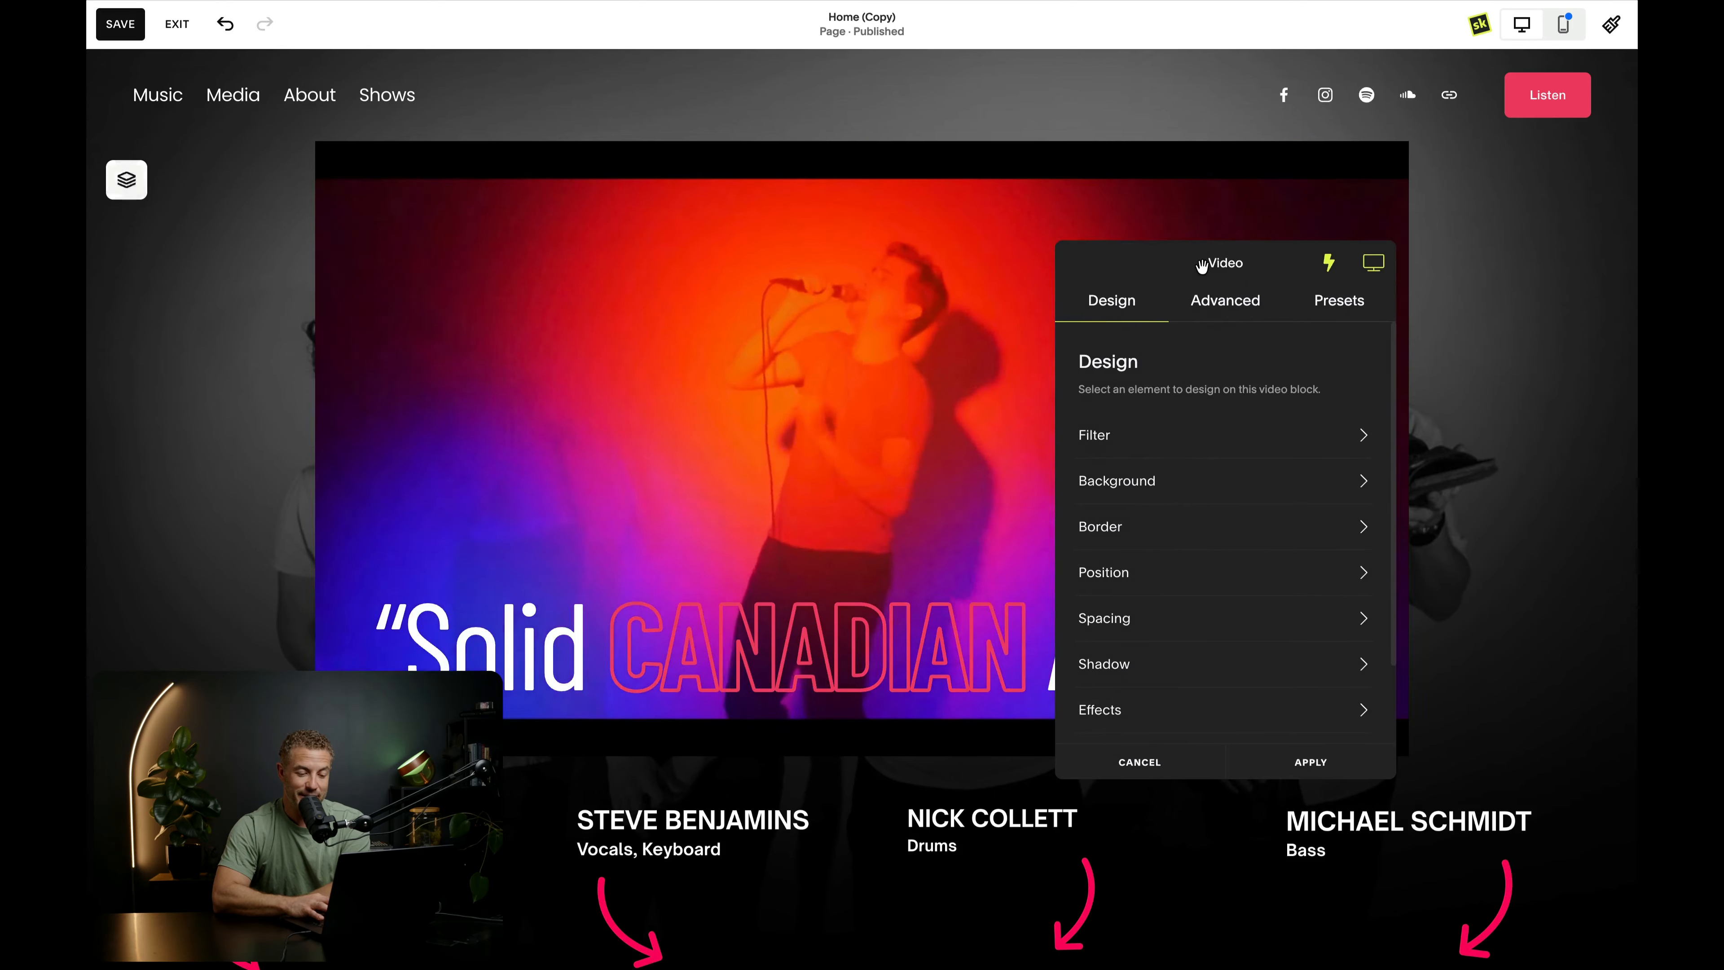
{"action": "left_click", "coordinate": [1239, 318]}
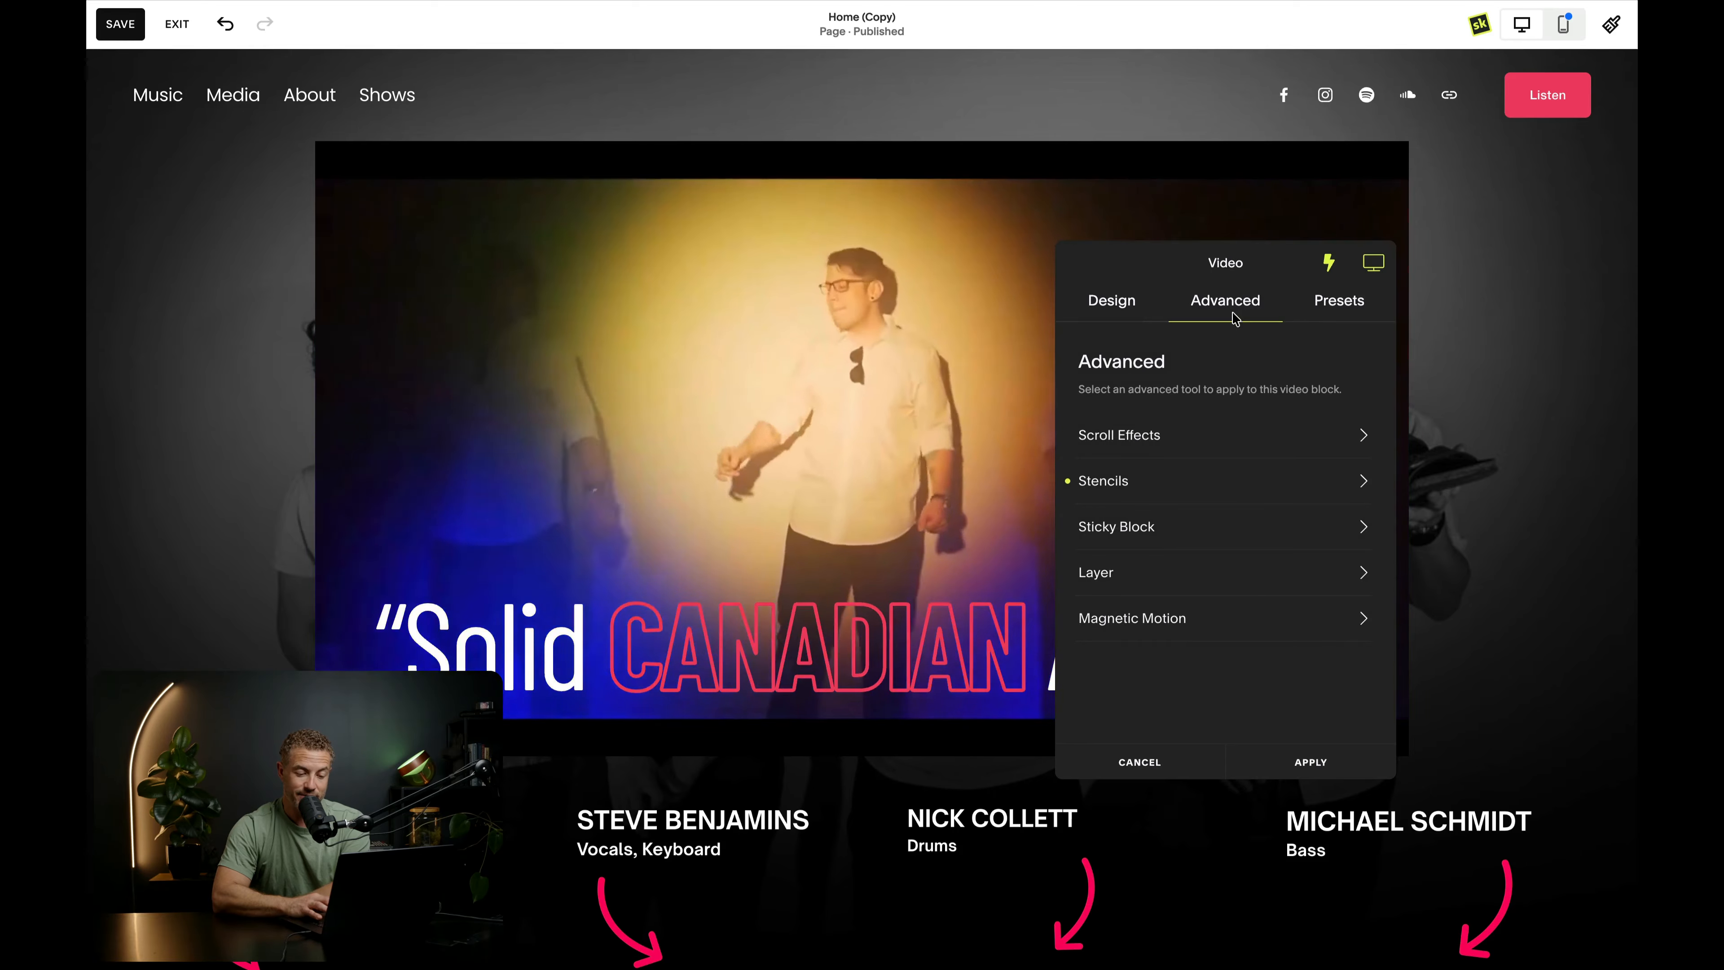
{"action": "left_click", "coordinate": [1218, 490]}
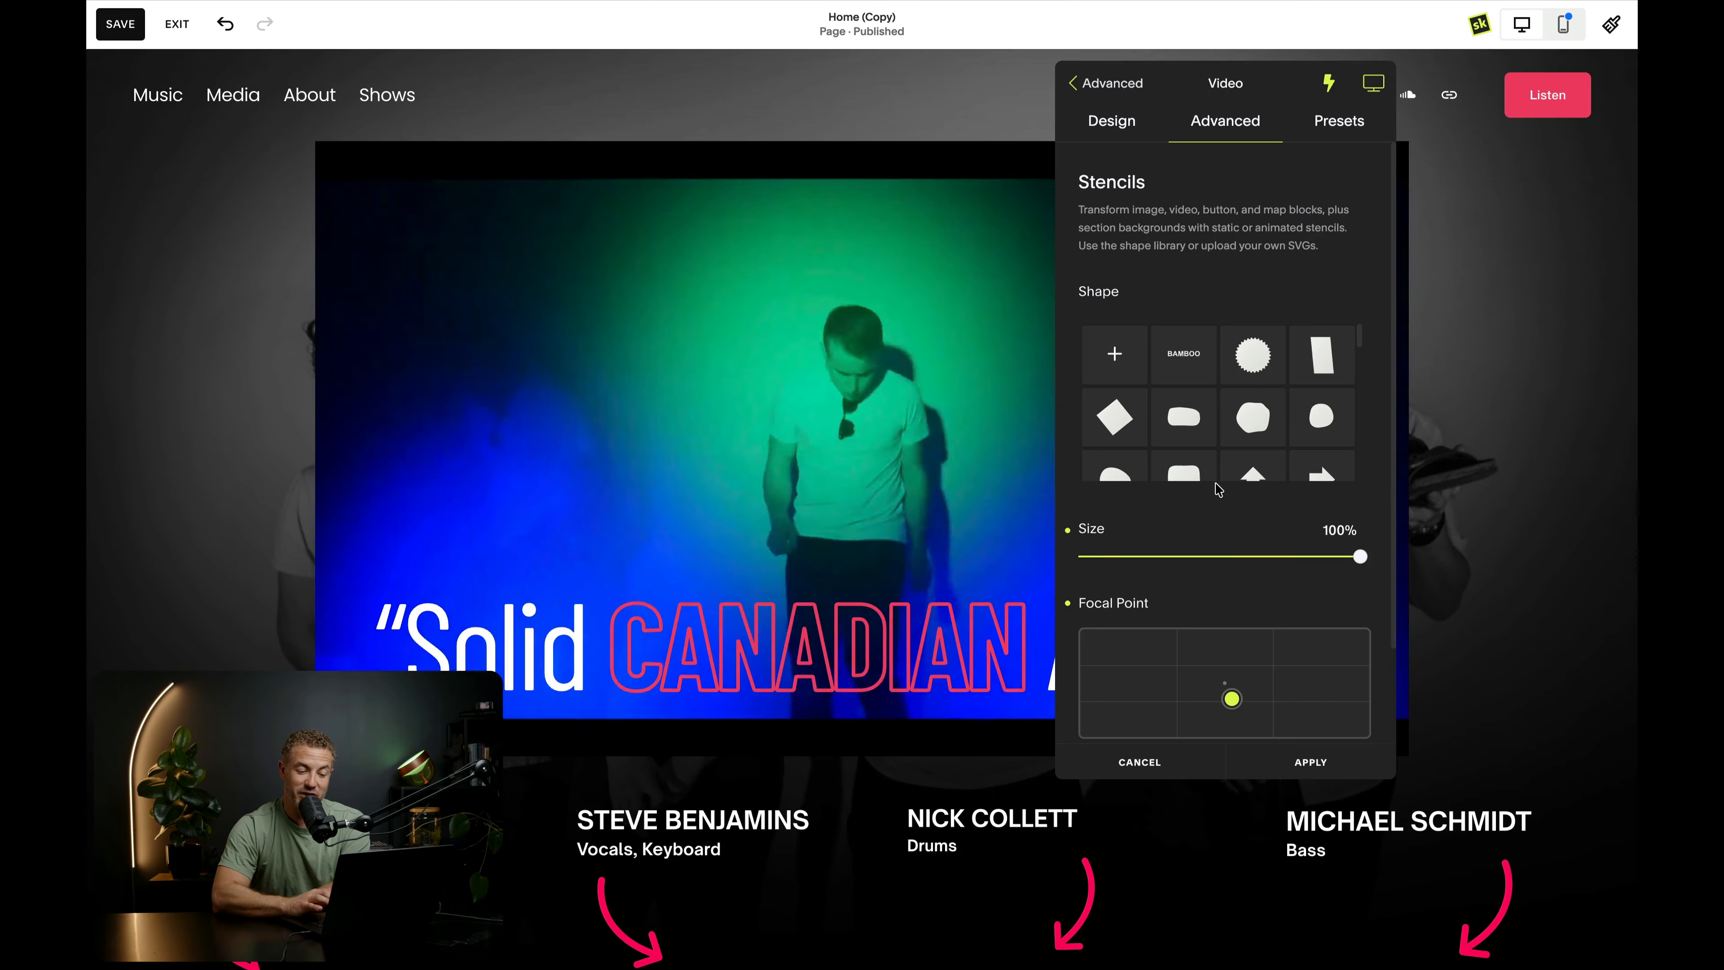
{"action": "left_click", "coordinate": [1254, 353]}
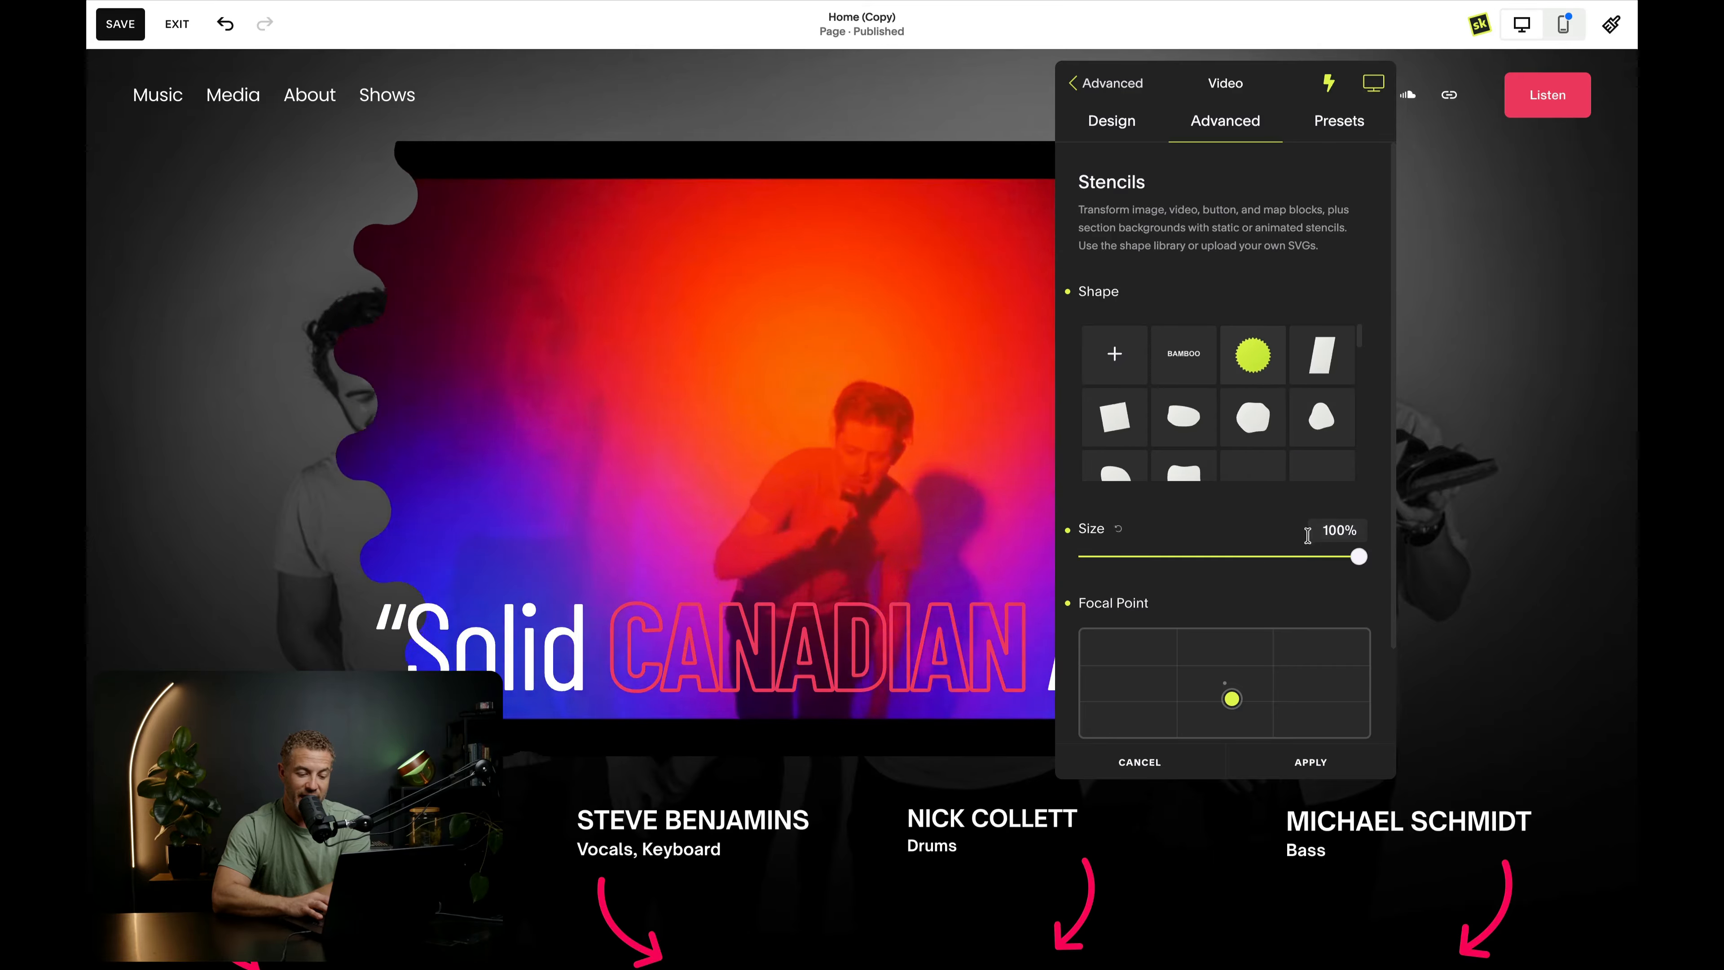
{"action": "left_click_drag", "start_coordinate": [1357, 561], "coordinate": [1220, 547]}
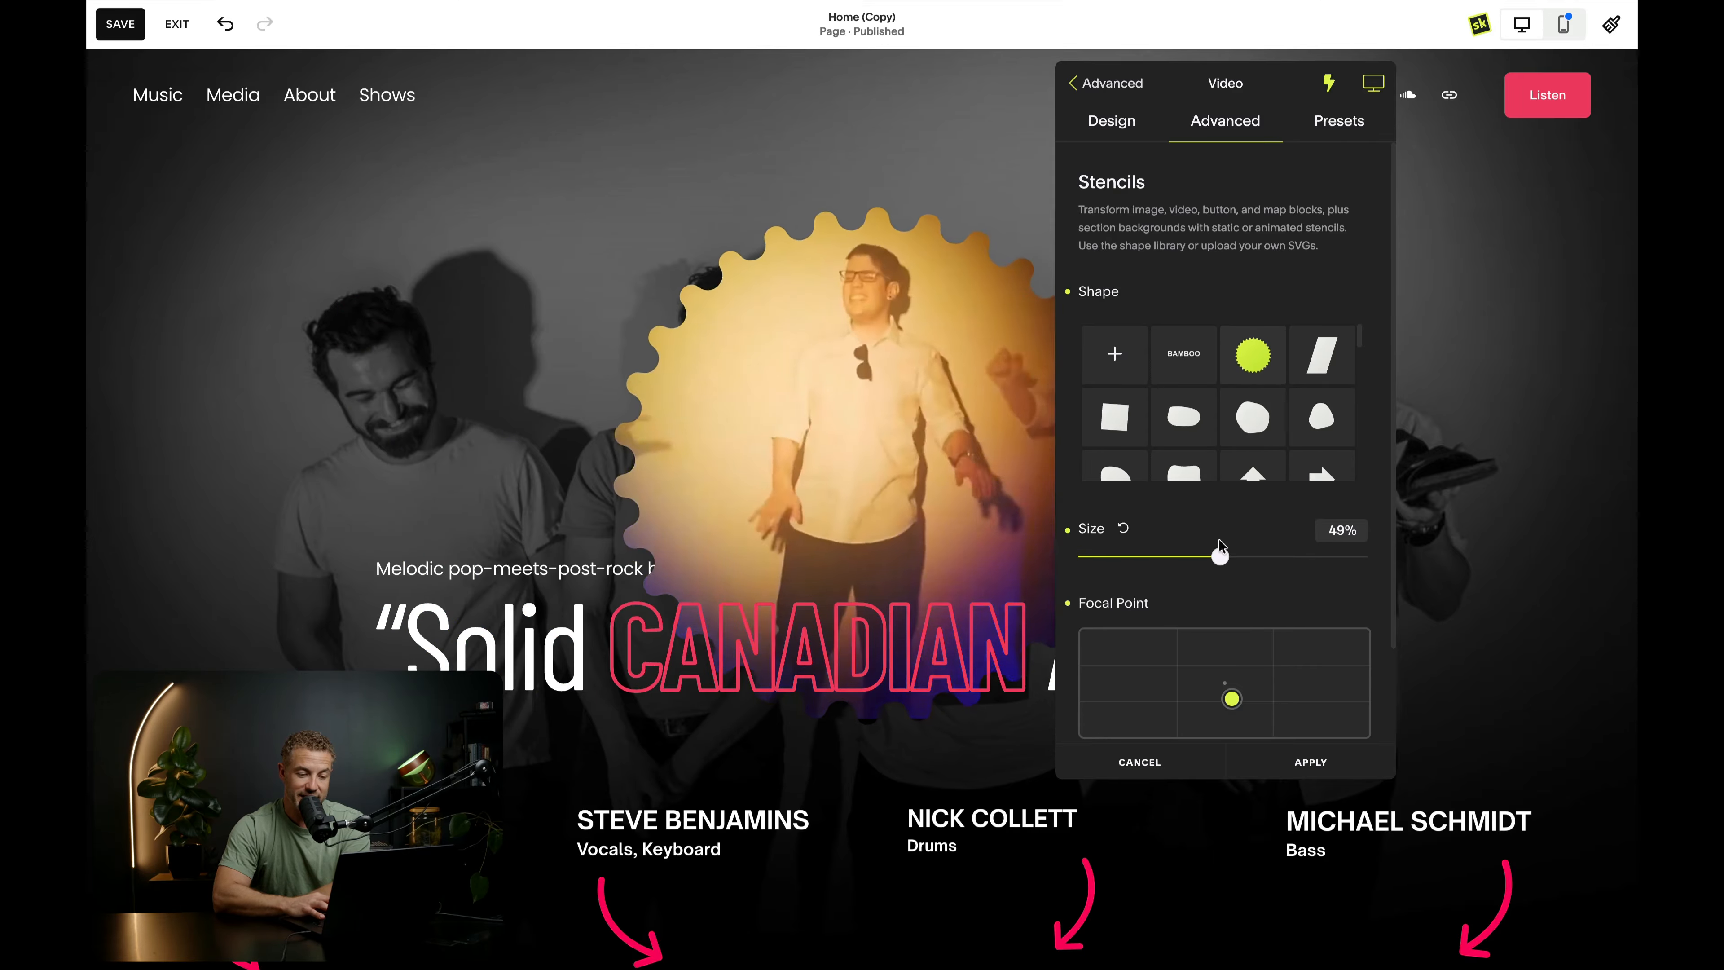
- Reposition the scalloped stencil's focal point on the video block to 52.42% vertical and 49.69% horizontal
{"action": "left_click_drag", "start_coordinate": [1260, 71], "coordinate": [1365, 128]}
{"action": "scroll", "coordinate": [1332, 690], "scroll_direction": "down", "scroll_amount": 1}
{"action": "mouse_move", "coordinate": [1335, 701]}
{"action": "left_mouse_down"}
{"action": "mouse_move", "coordinate": [1240, 670]}
{"action": "mouse_move", "coordinate": [1423, 686]}
{"action": "mouse_move", "coordinate": [1259, 691]}
{"action": "mouse_move", "coordinate": [1249, 712]}
{"action": "mouse_move", "coordinate": [1354, 687]}
{"action": "left_mouse_up"}
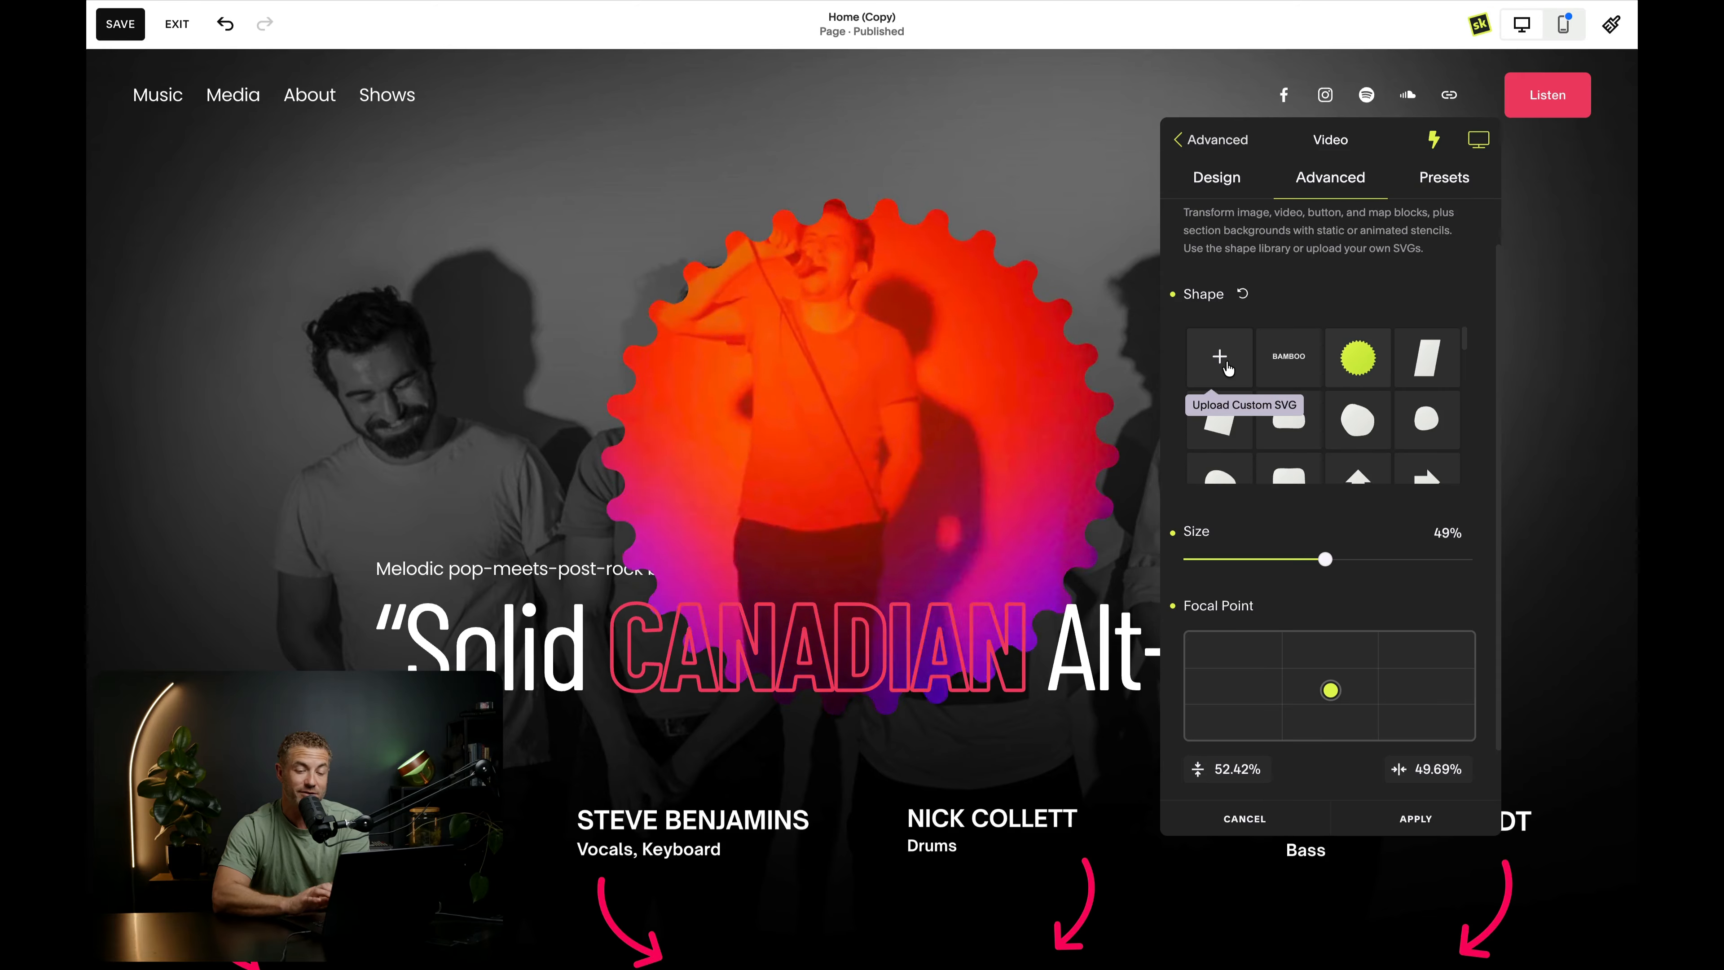
- Switch the video block's stencil to the custom Bamboo shape, enlarge it to 100%, and set its focal point to 67.74% vertical and 50.92% horizontal
{"action": "left_click", "coordinate": [1297, 367]}
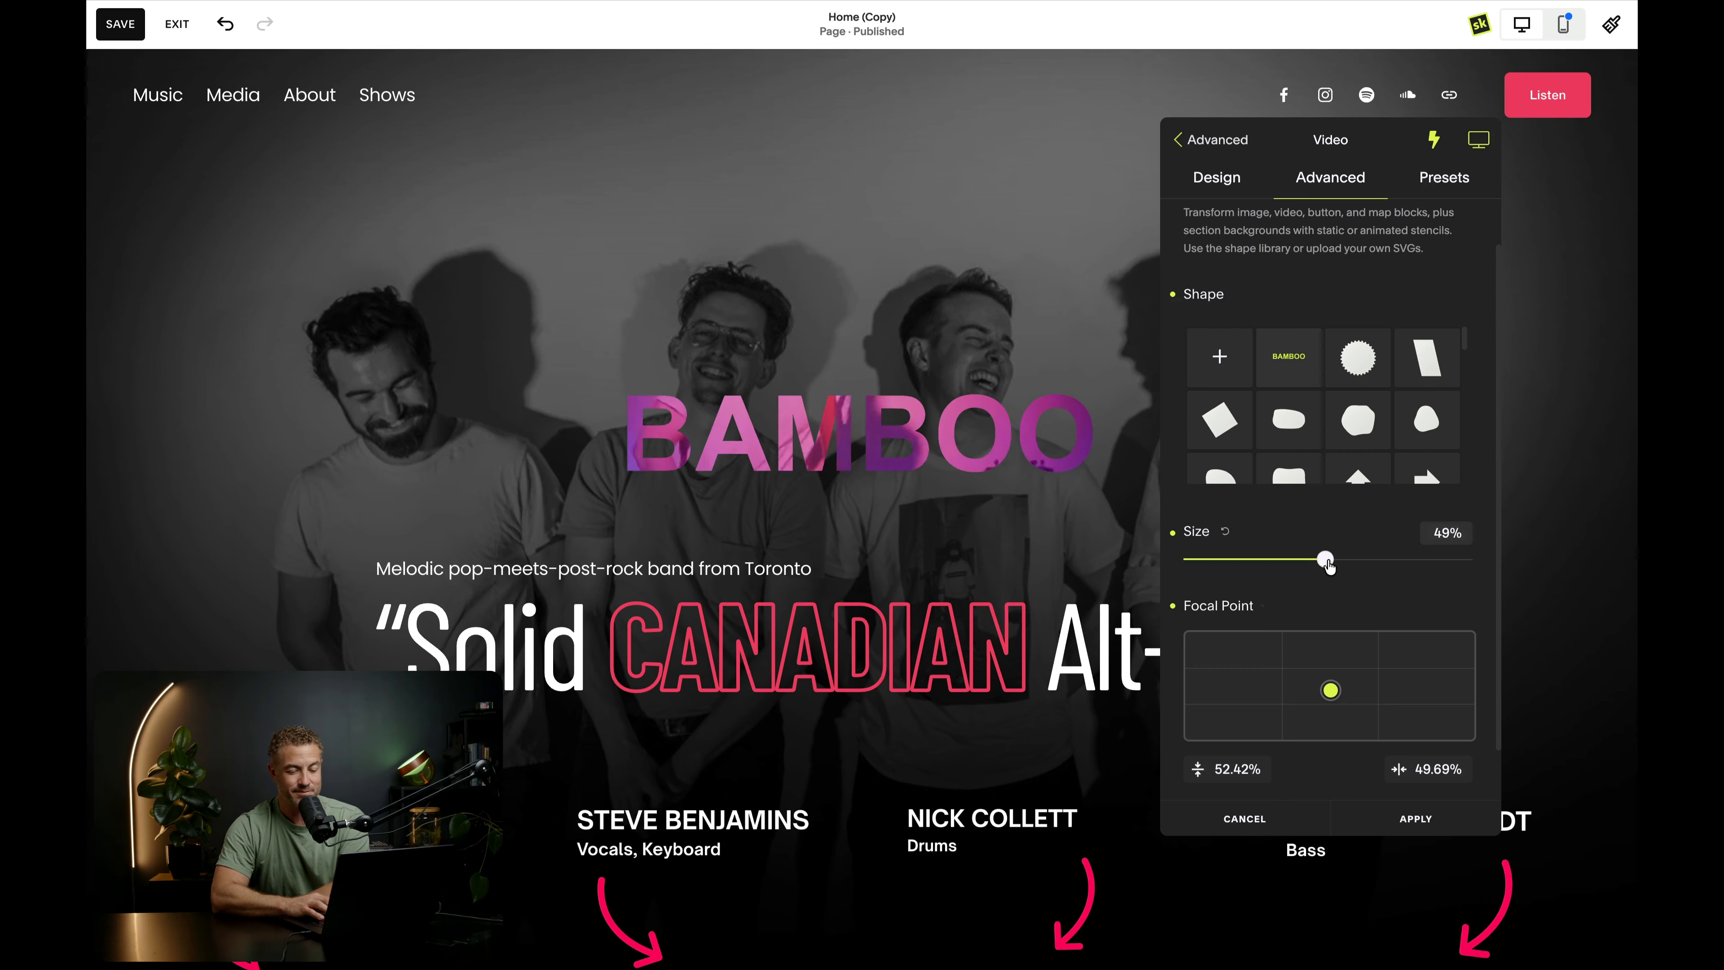
{"action": "left_click_drag", "start_coordinate": [1351, 563], "coordinate": [1467, 572]}
{"action": "mouse_move", "coordinate": [1331, 690]}
{"action": "left_mouse_down"}
{"action": "mouse_move", "coordinate": [1333, 671]}
{"action": "mouse_move", "coordinate": [1333, 706]}
{"action": "left_mouse_up"}
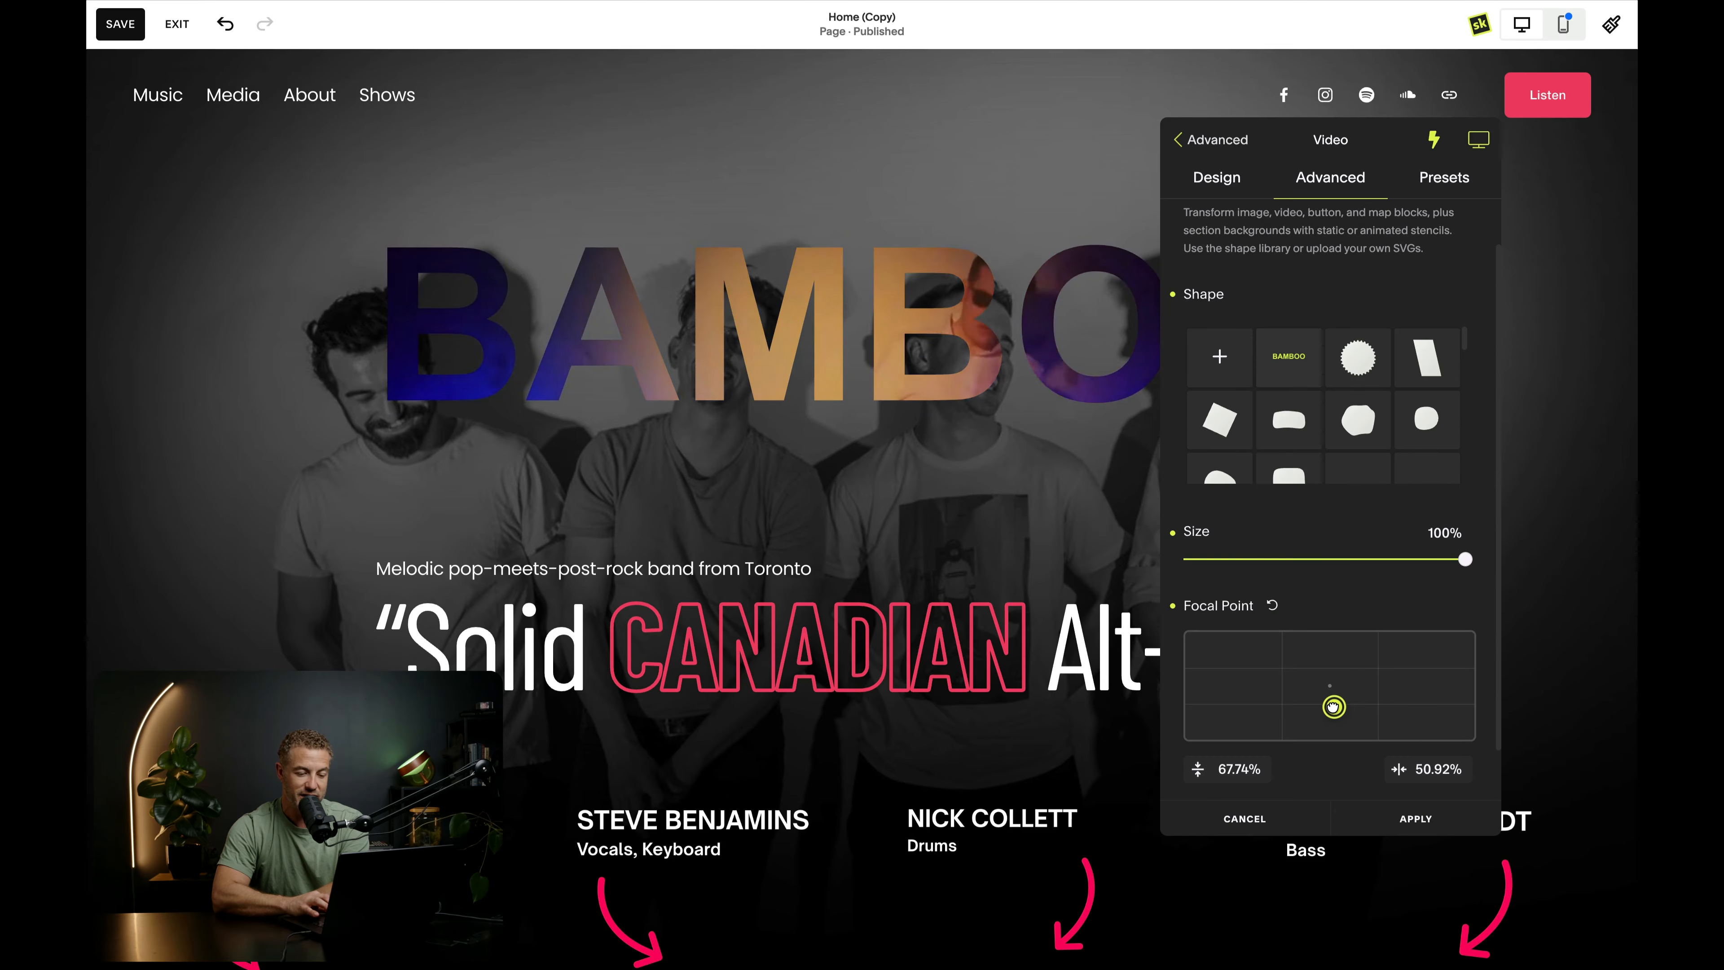
{"action": "scroll", "coordinate": [1330, 645], "scroll_direction": "down", "scroll_amount": 1}
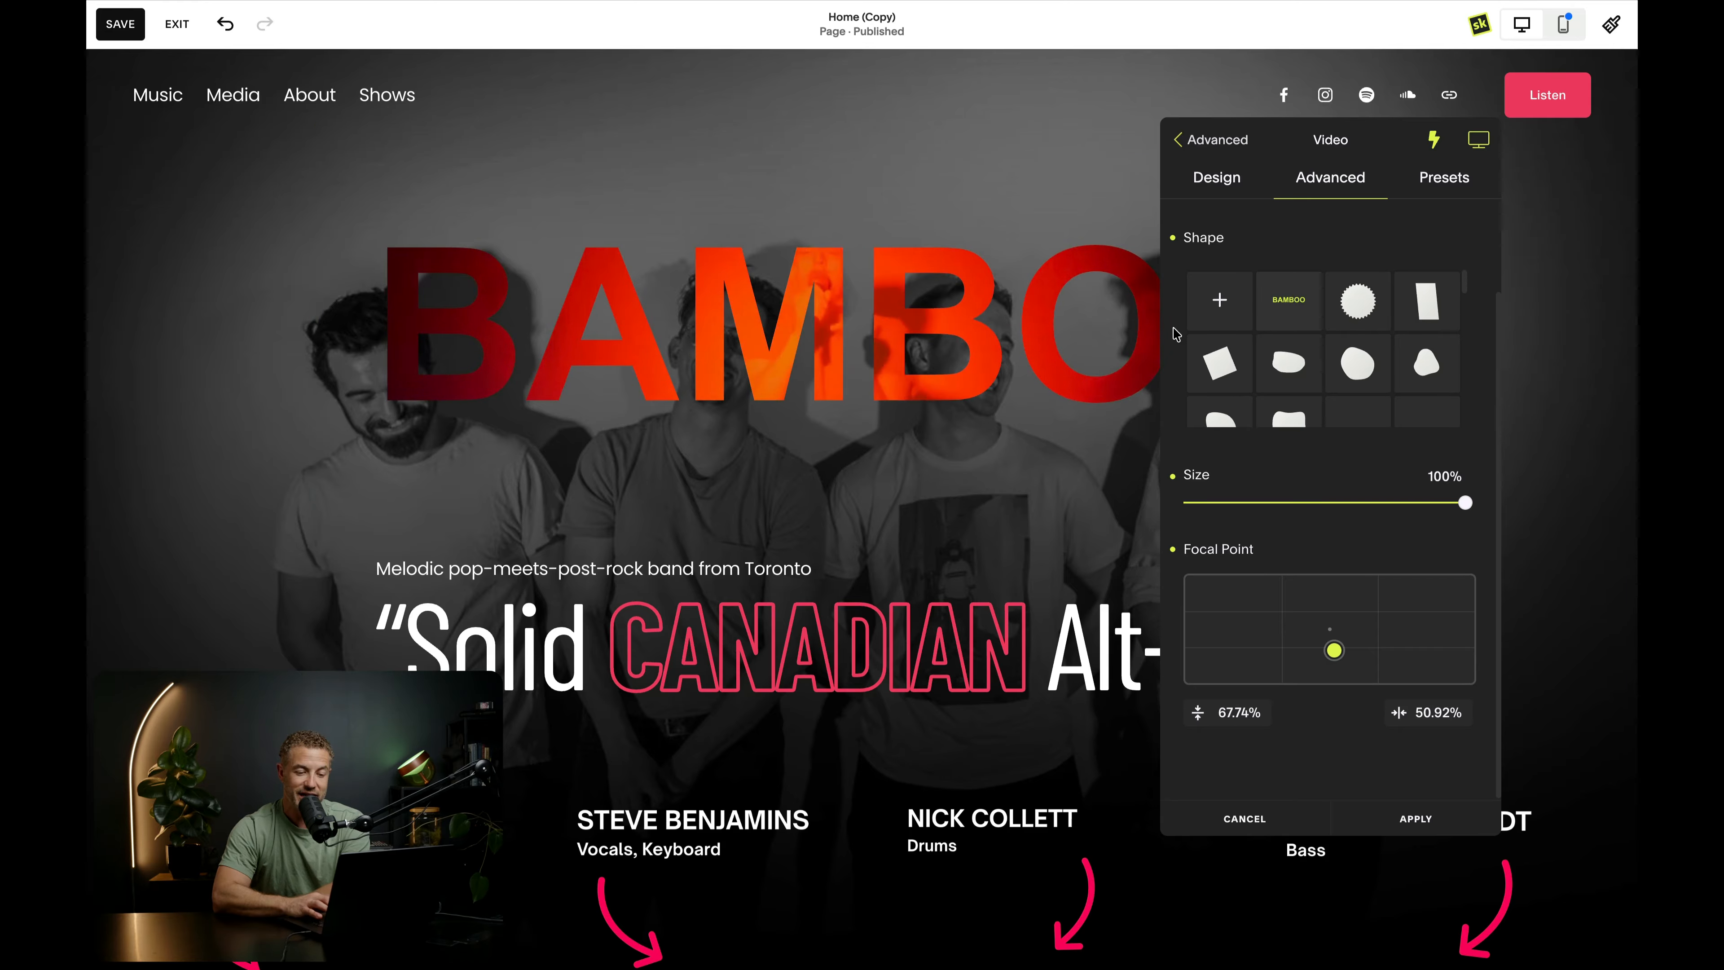
- Enable Magnetic Motion on the hero section's video block, add the Follow tilt effect, and apply the changes
{"action": "left_click", "coordinate": [1213, 141]}
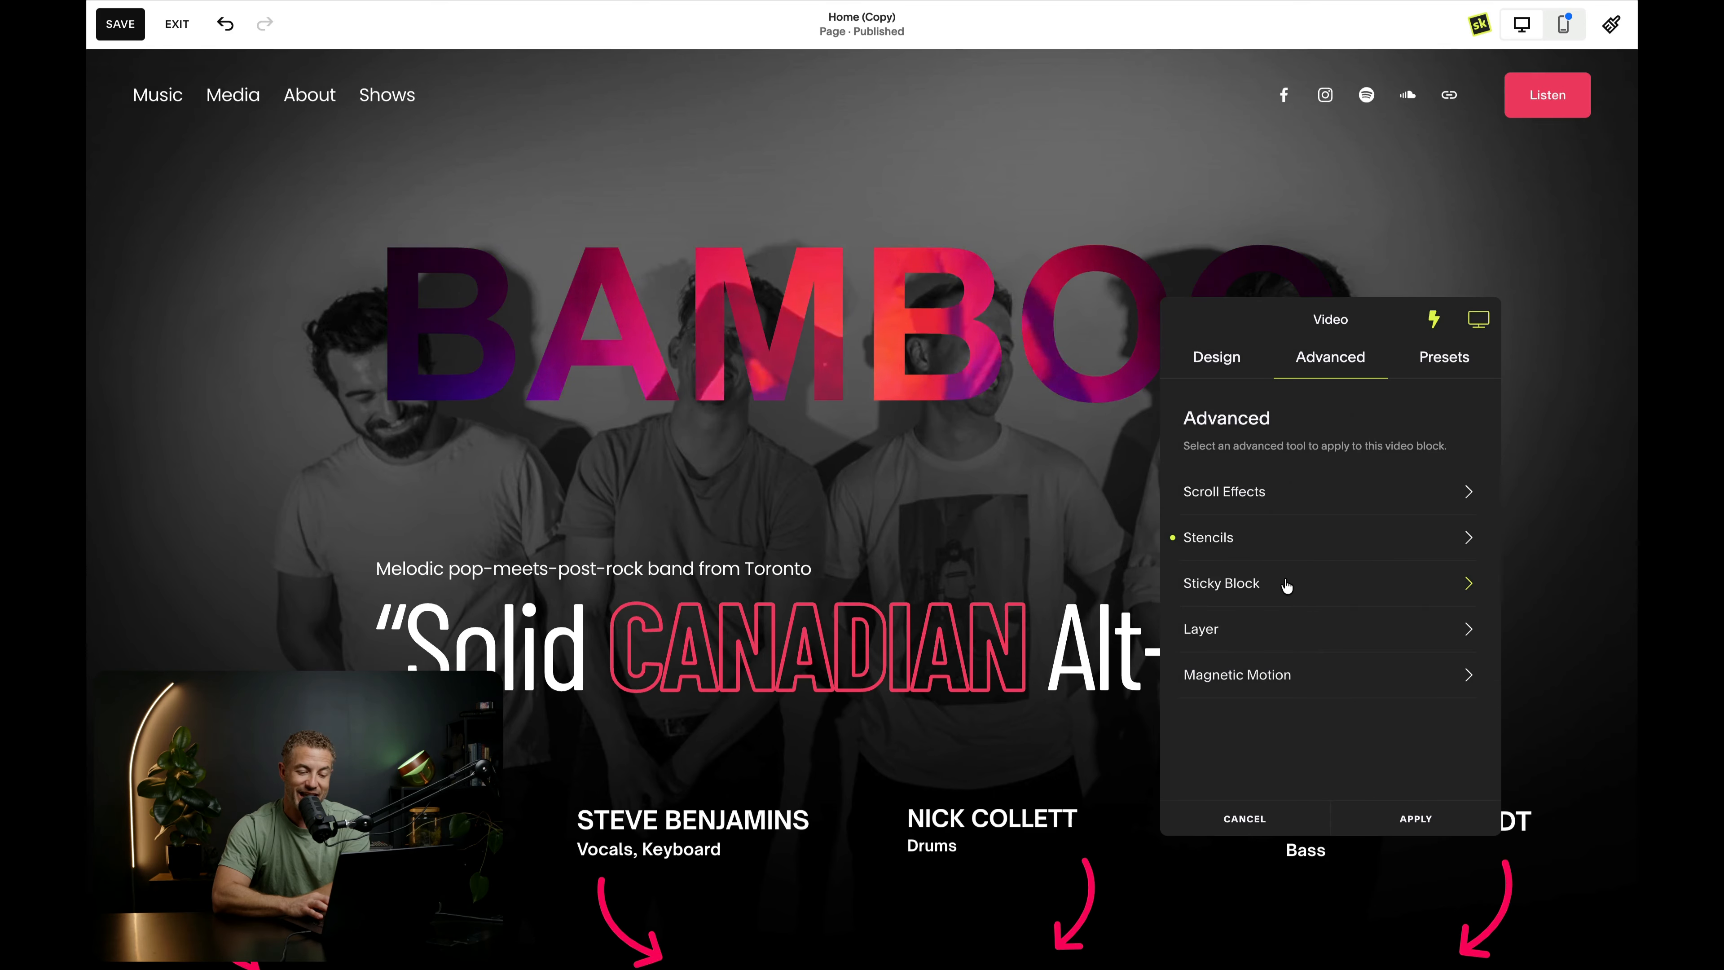
{"action": "left_click", "coordinate": [1334, 680]}
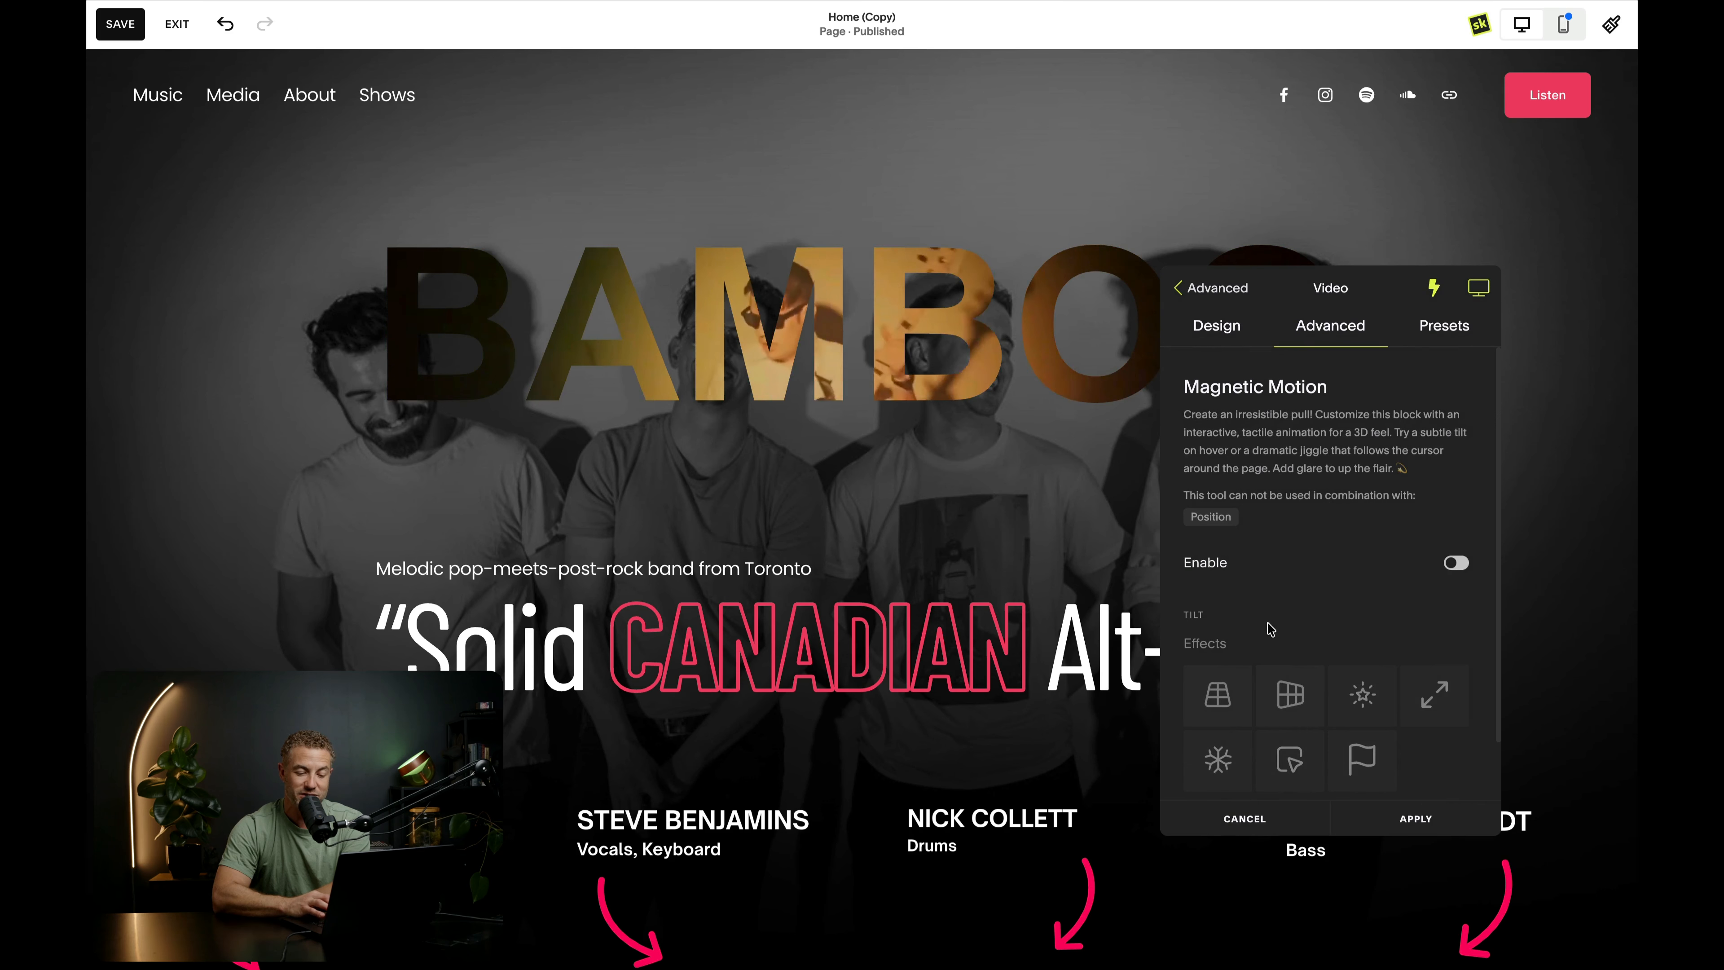
{"action": "left_click", "coordinate": [1455, 565]}
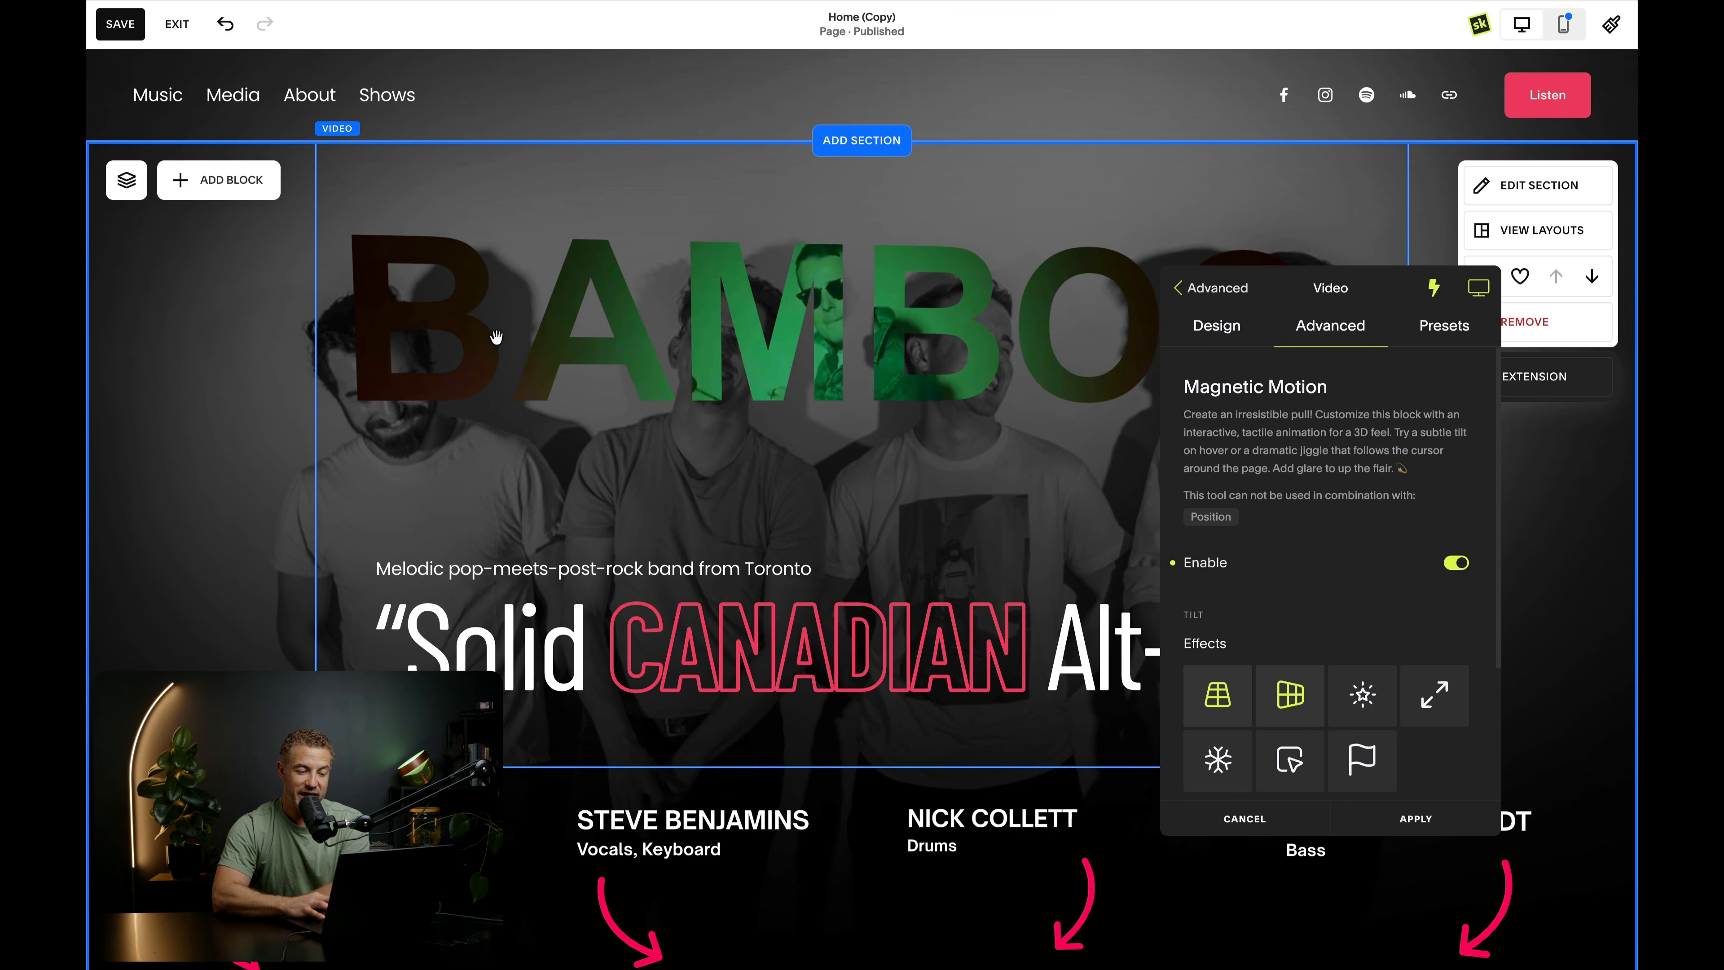
{"action": "scroll", "coordinate": [1290, 591], "scroll_direction": "down", "scroll_amount": 2}
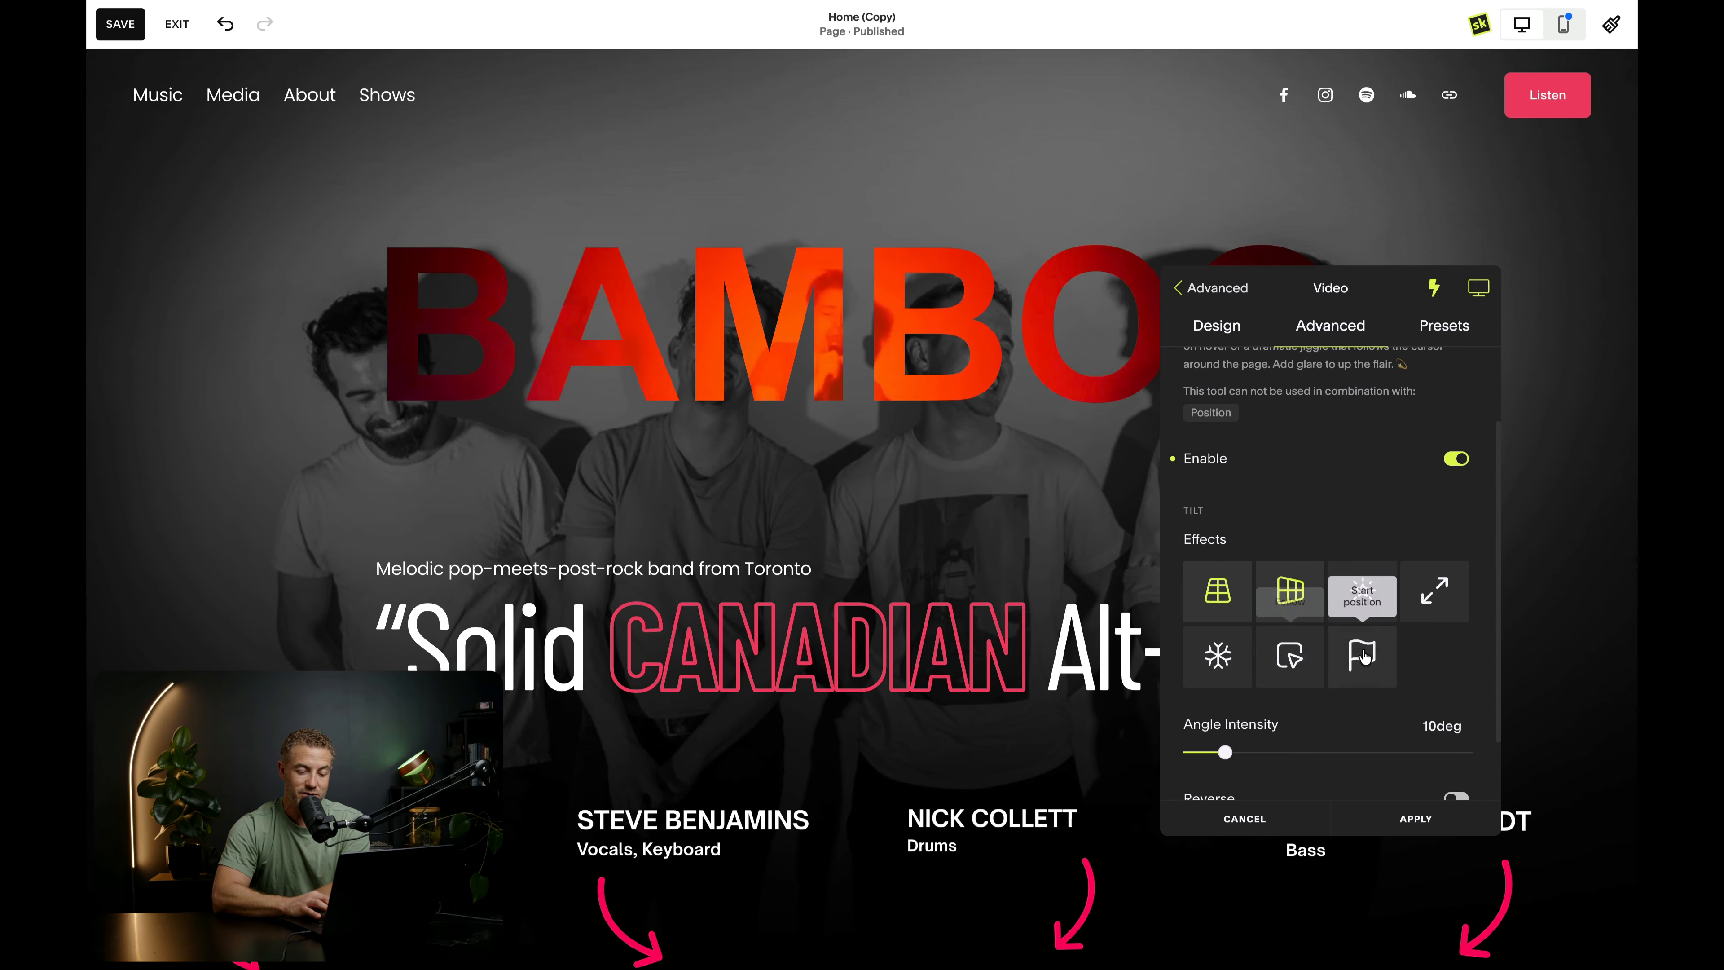
{"action": "left_click", "coordinate": [1289, 656]}
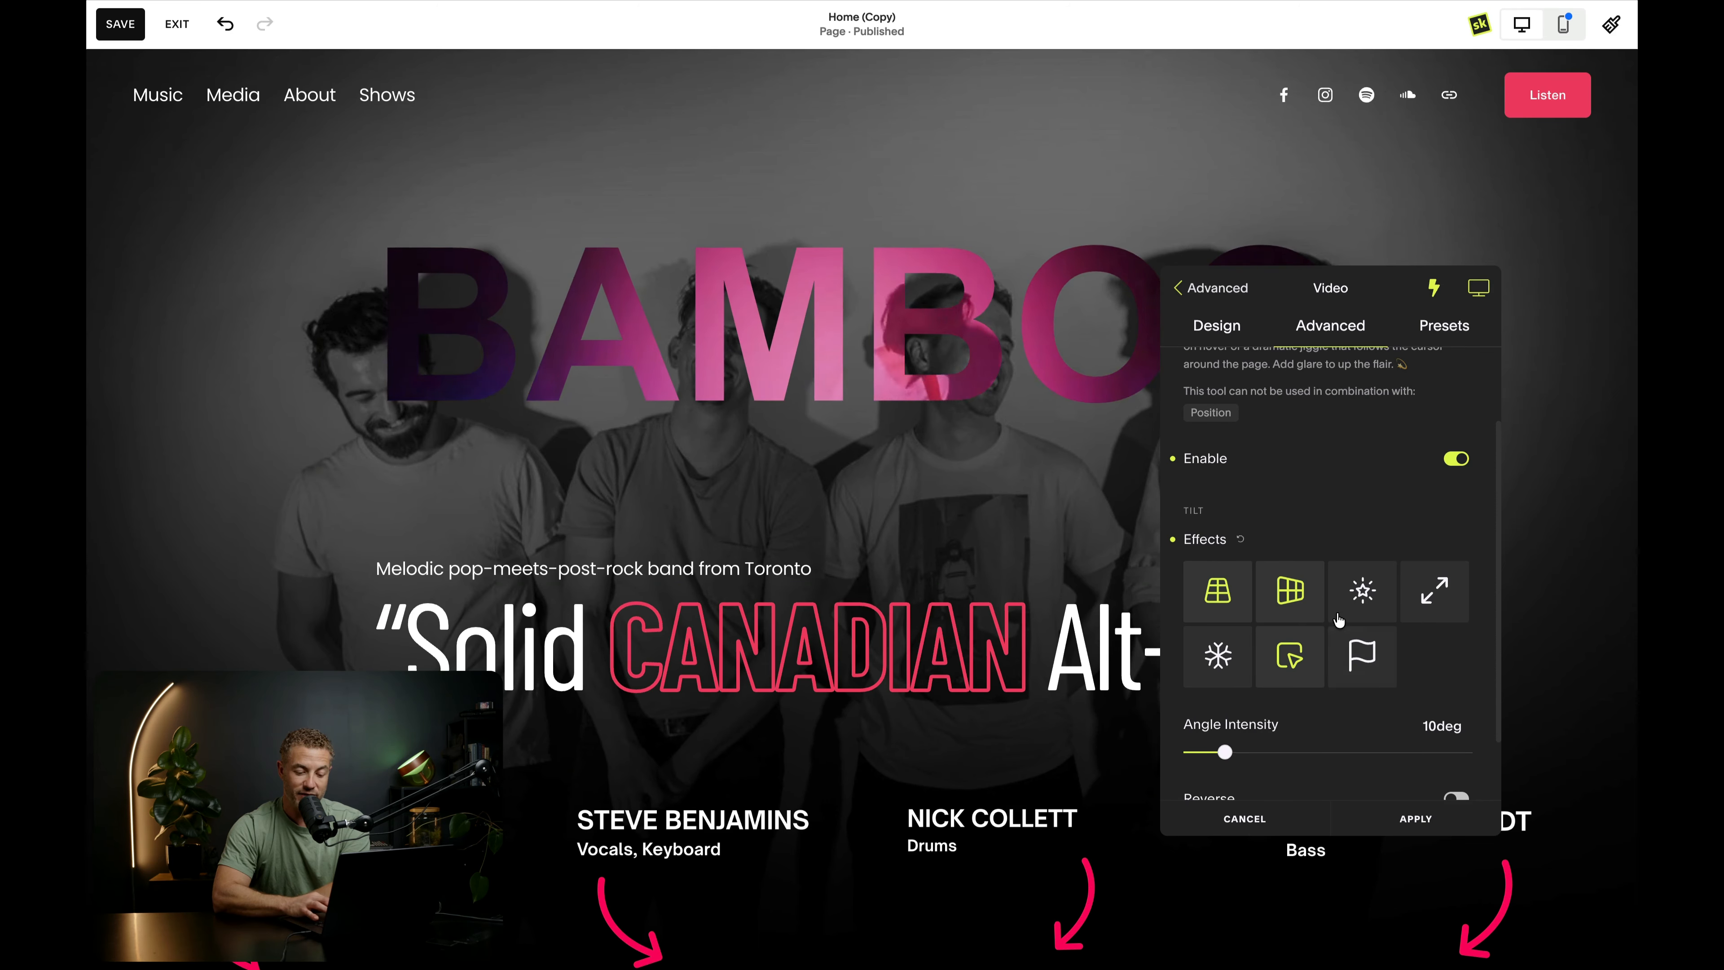
{"action": "scroll", "coordinate": [1347, 619], "scroll_direction": "down", "scroll_amount": 1}
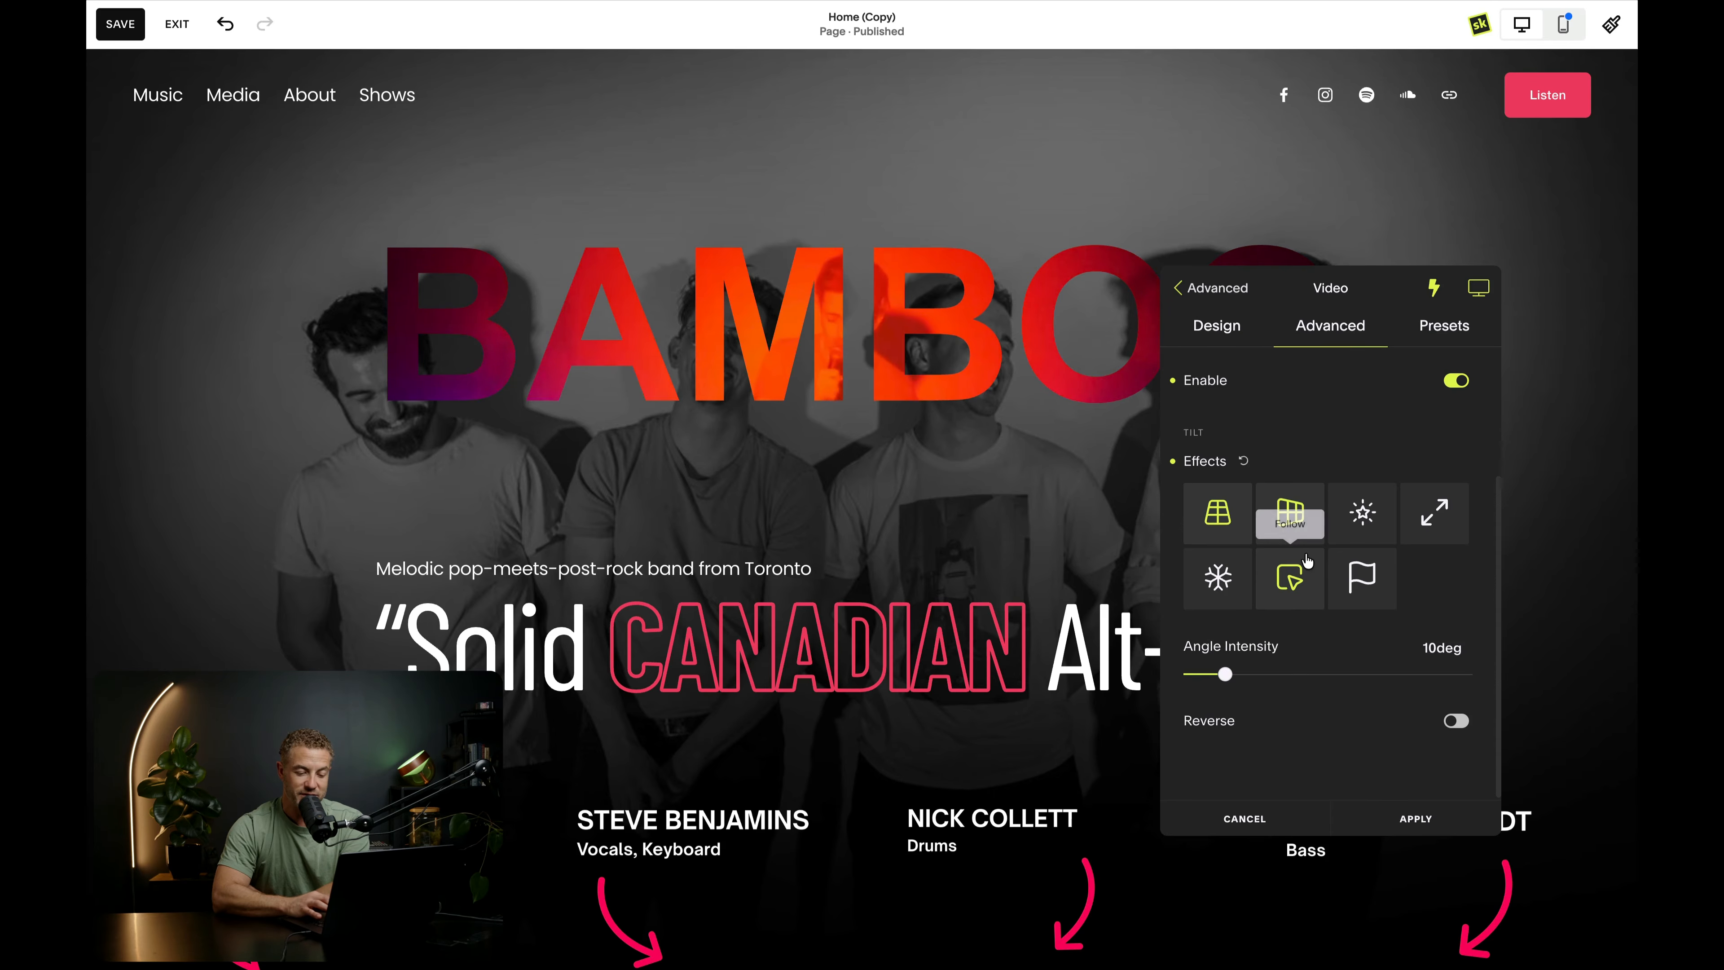
{"action": "scroll", "coordinate": [1307, 561], "scroll_direction": "up", "scroll_amount": 2}
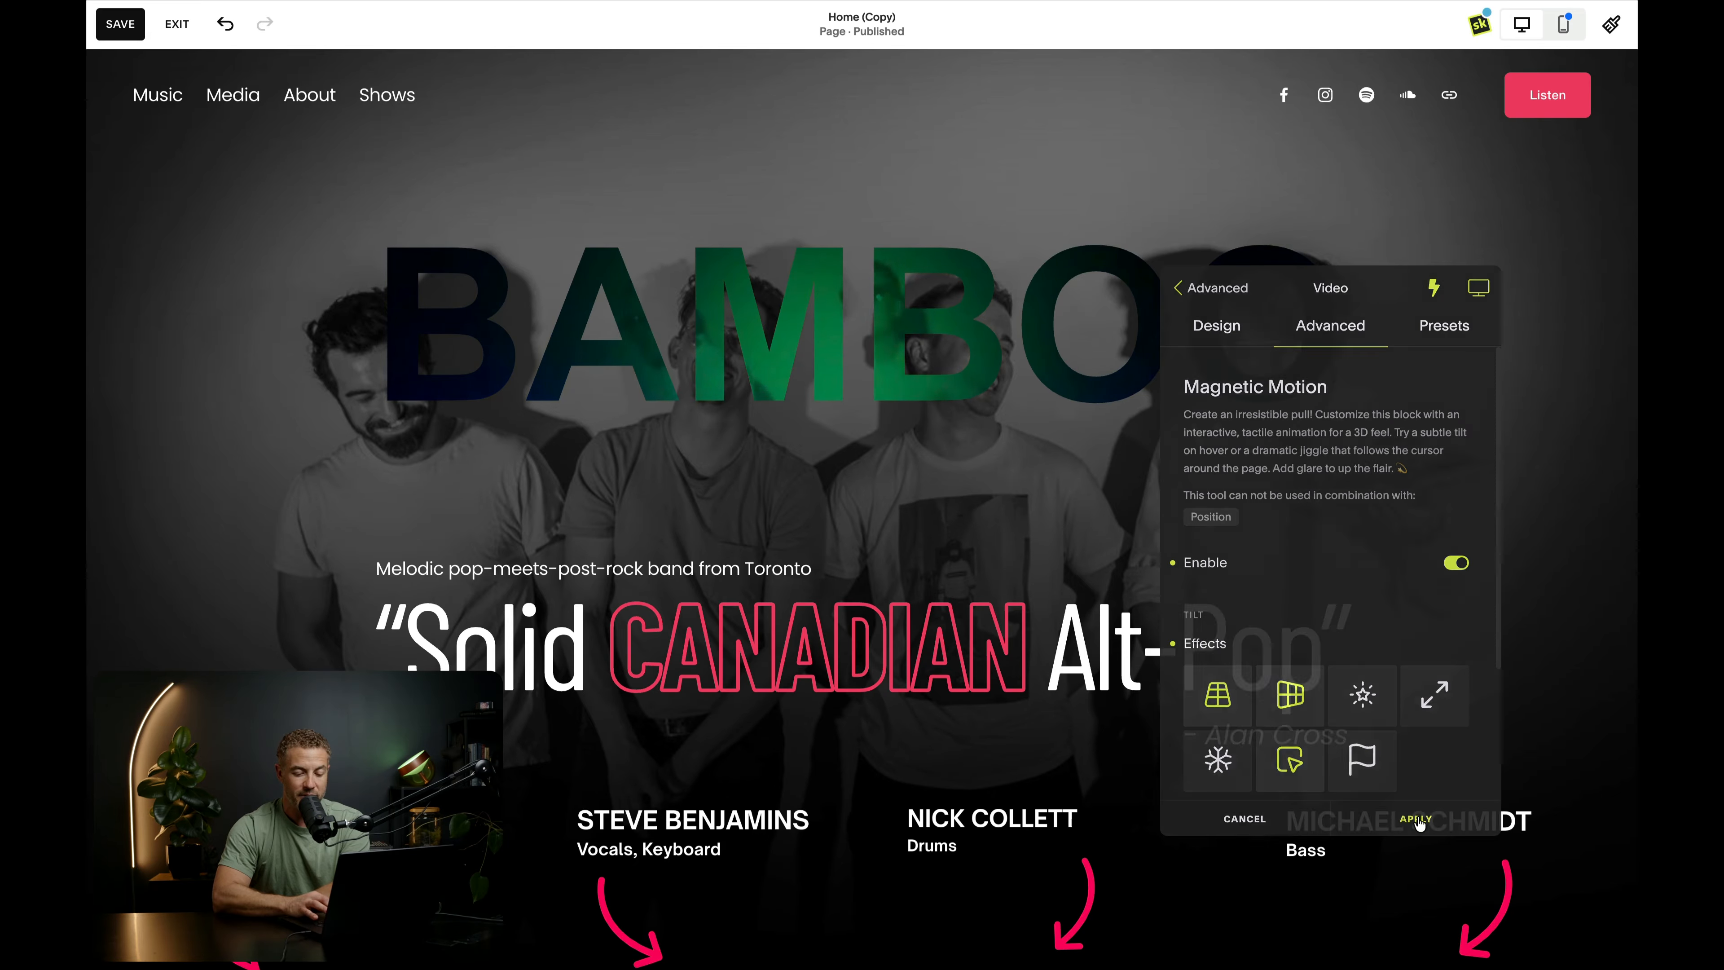
{"action": "left_click", "coordinate": [1416, 818]}
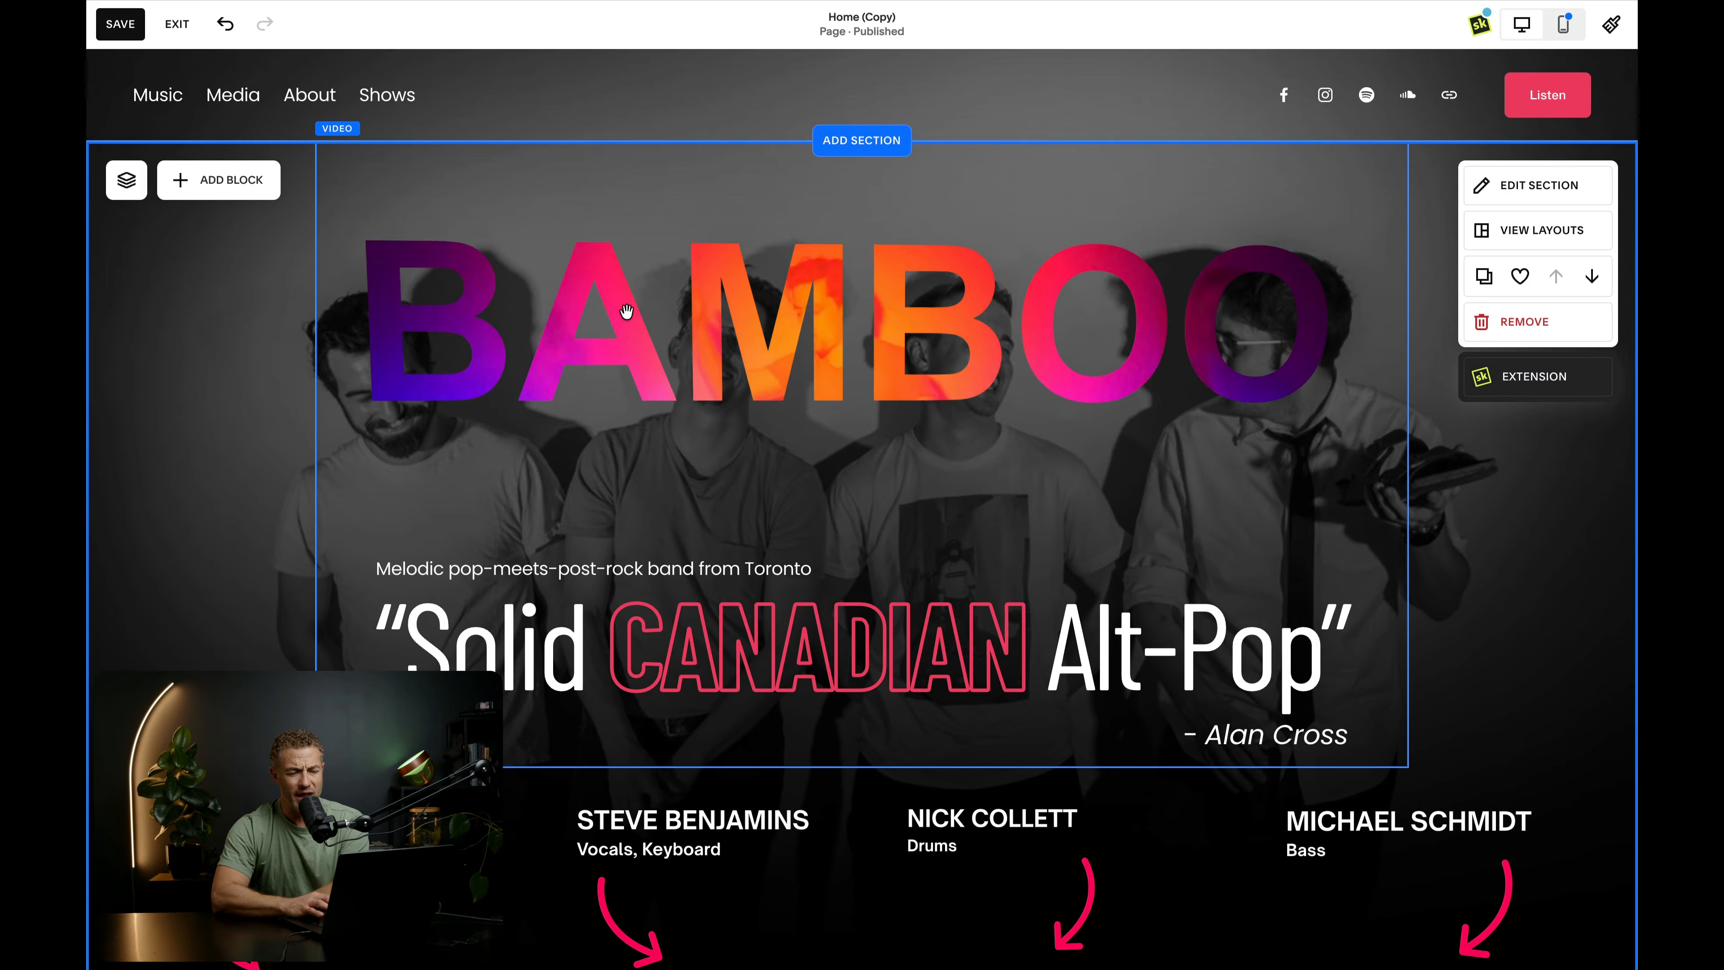
{"action": "scroll", "coordinate": [679, 381], "scroll_direction": "down", "scroll_amount": 5}
{"action": "scroll", "coordinate": [764, 447], "scroll_direction": "down", "scroll_amount": 8}
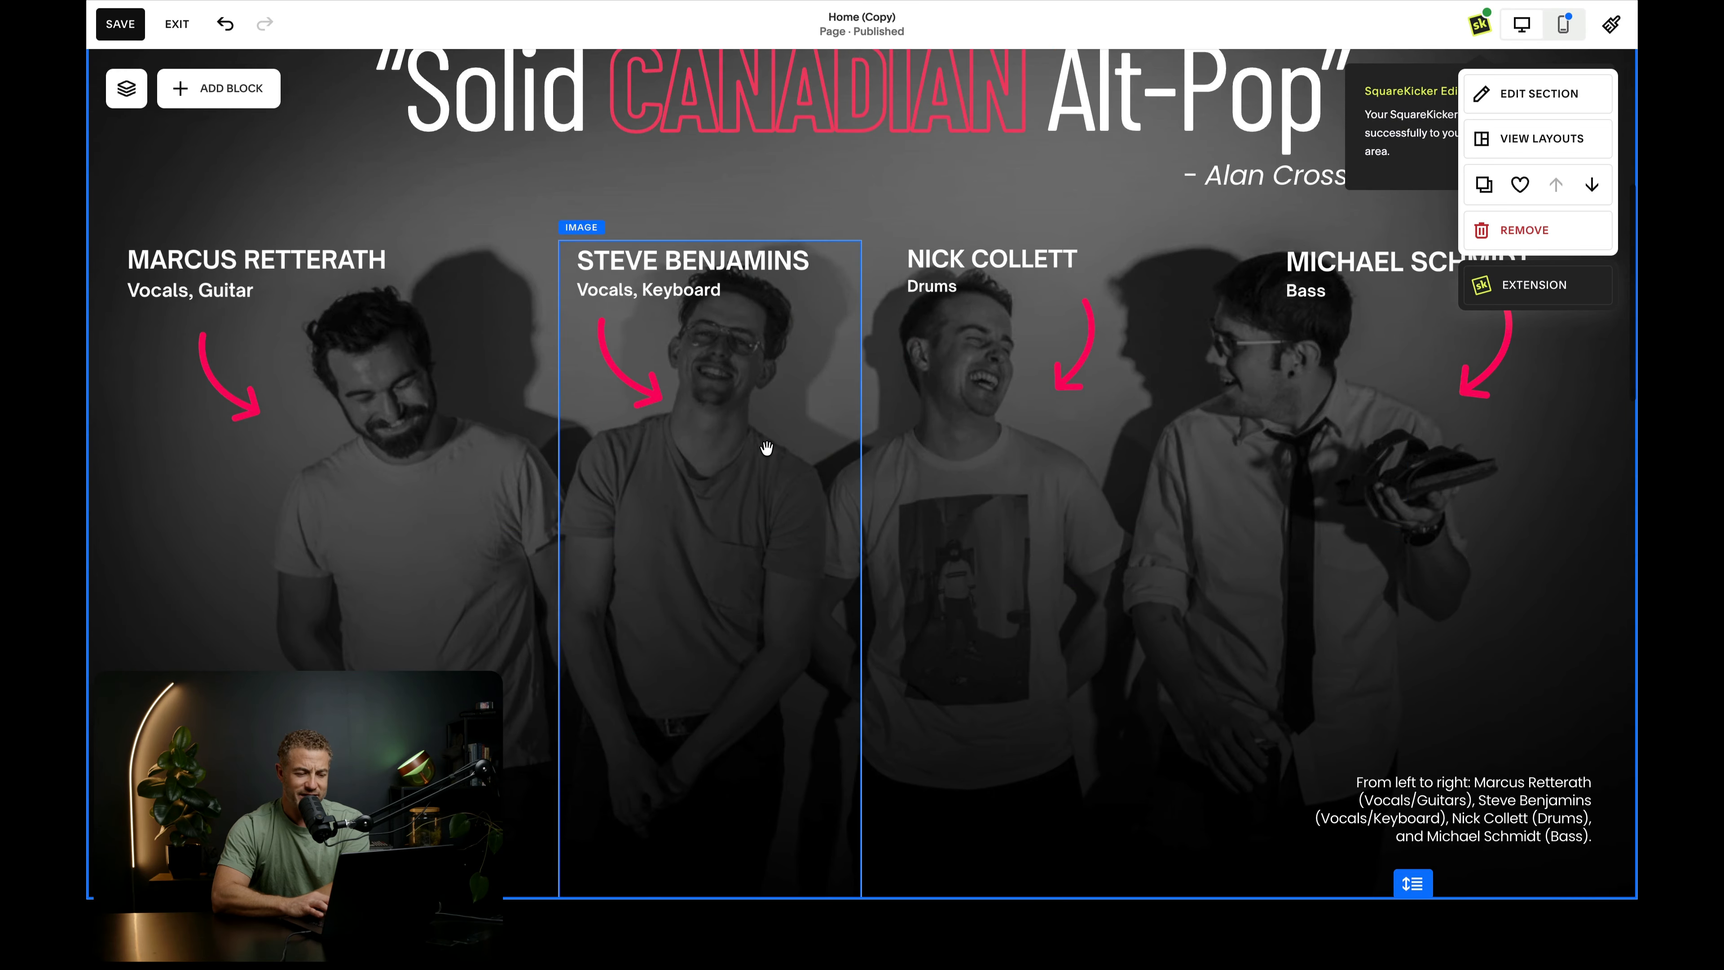